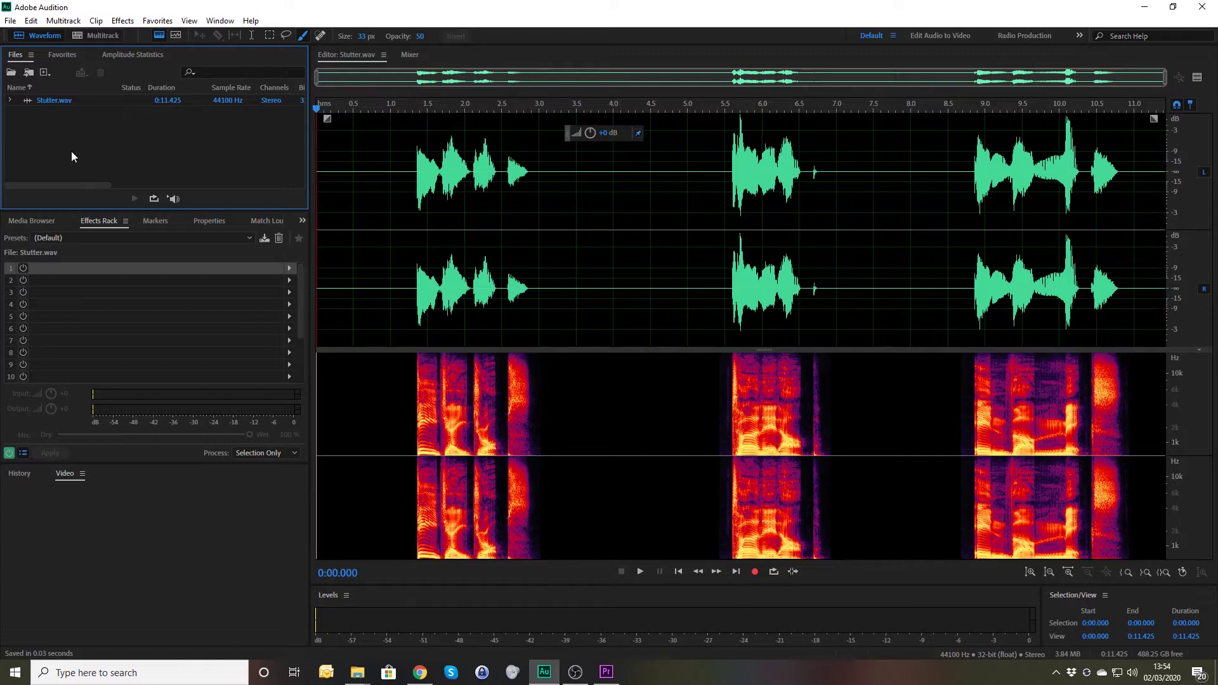
Step: Play Stutter.wav from just before the first phrase, jumping to the second and third phrases
left_click(395, 150)
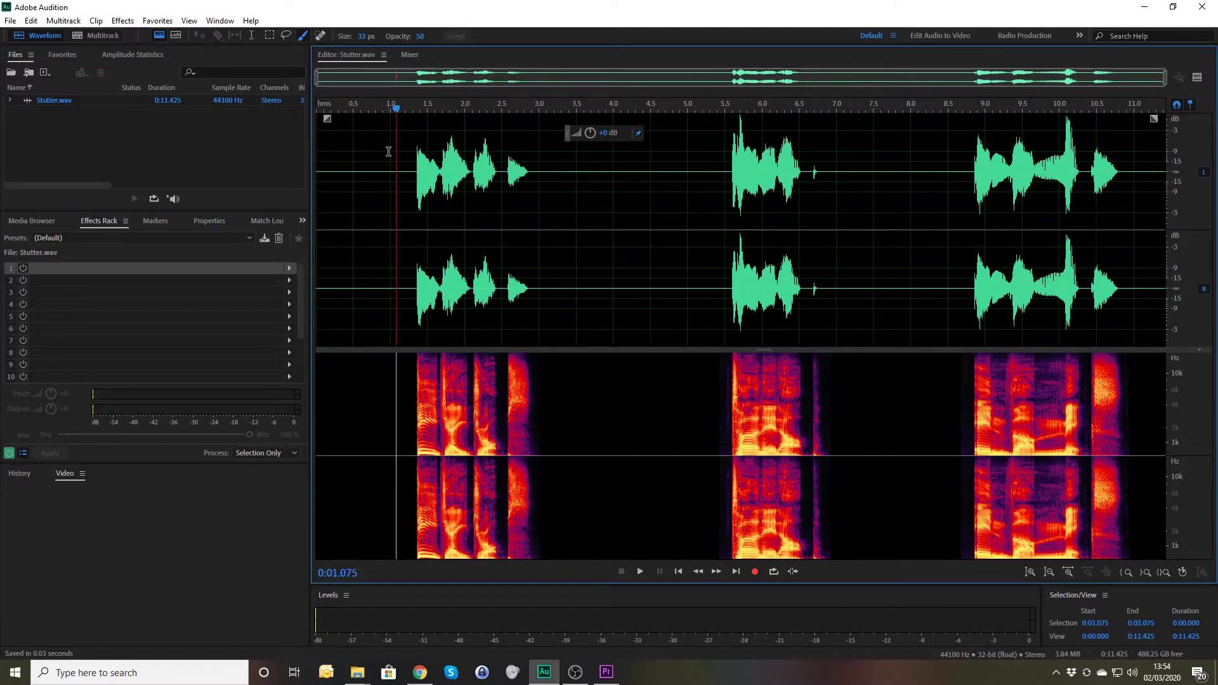
key("space")
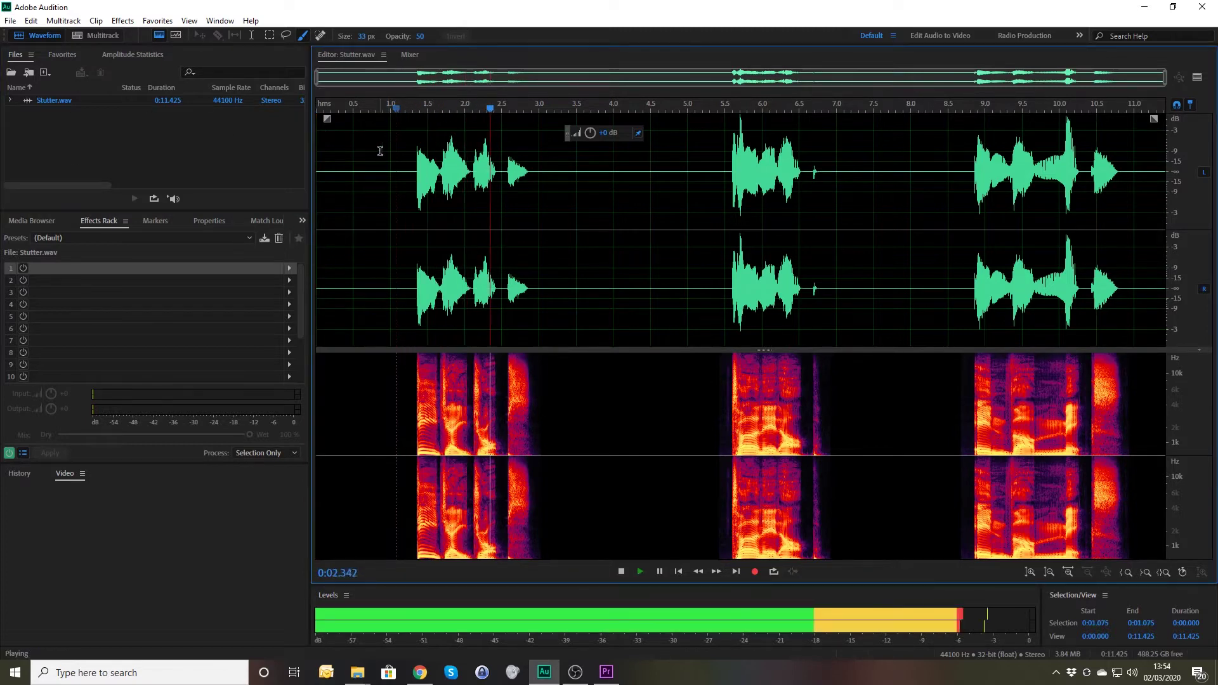
left_click(722, 108)
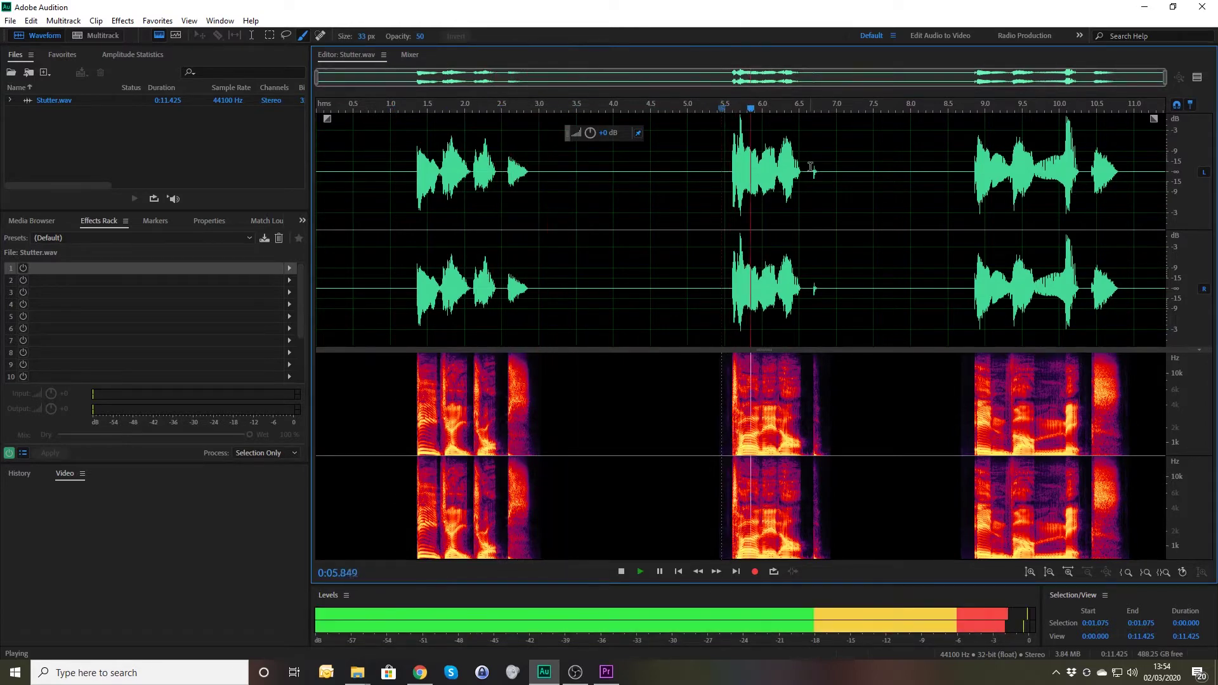
left_click(958, 102)
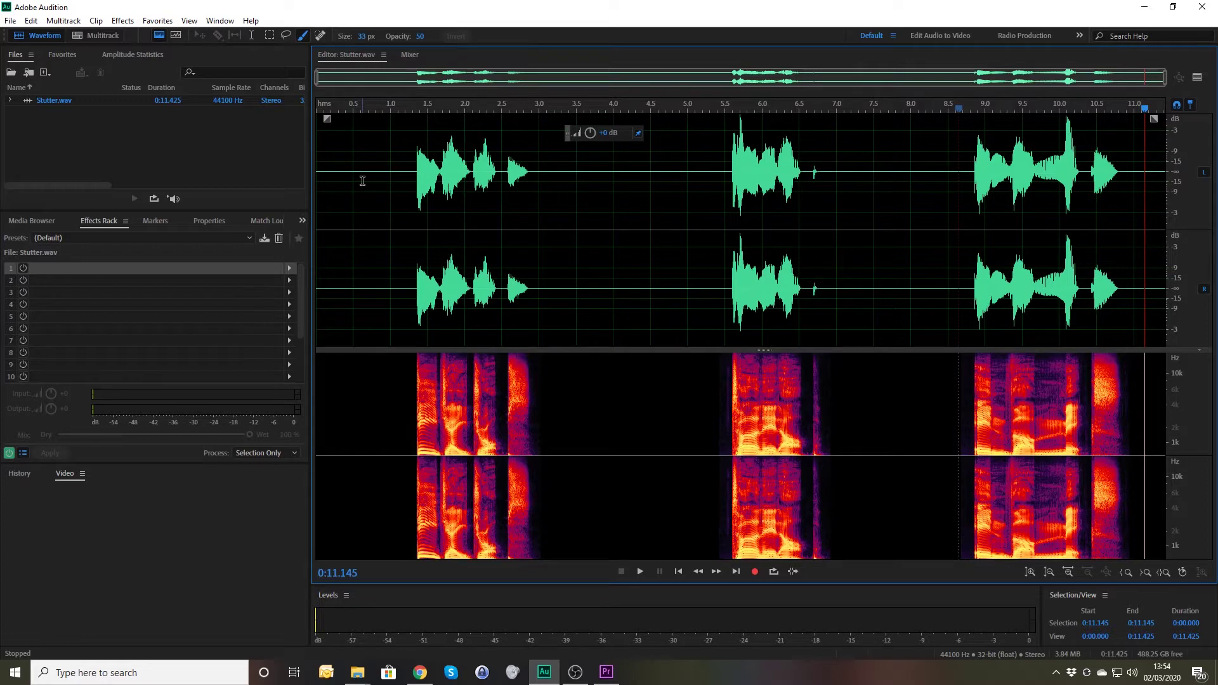
Step: Select all of Stutter.wav and copy it to a new file, Untitled 4
right_click(63, 99)
key("Escape")
left_click(390, 186)
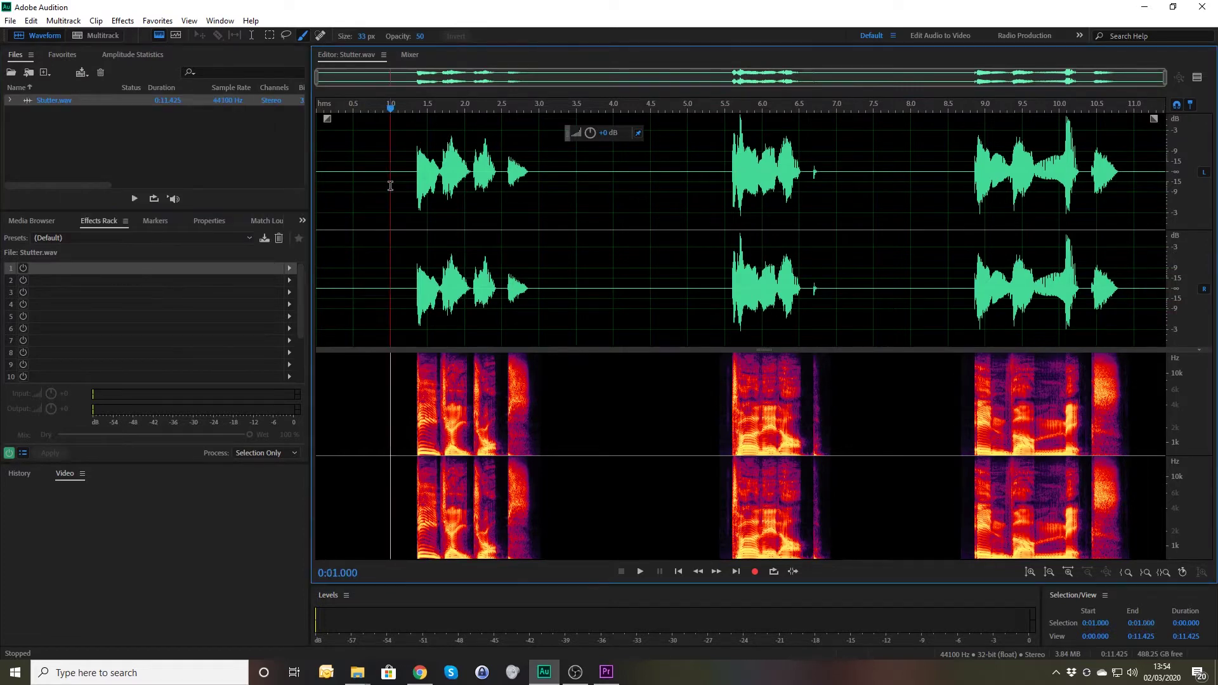
key("ctrl+a")
right_click(465, 208)
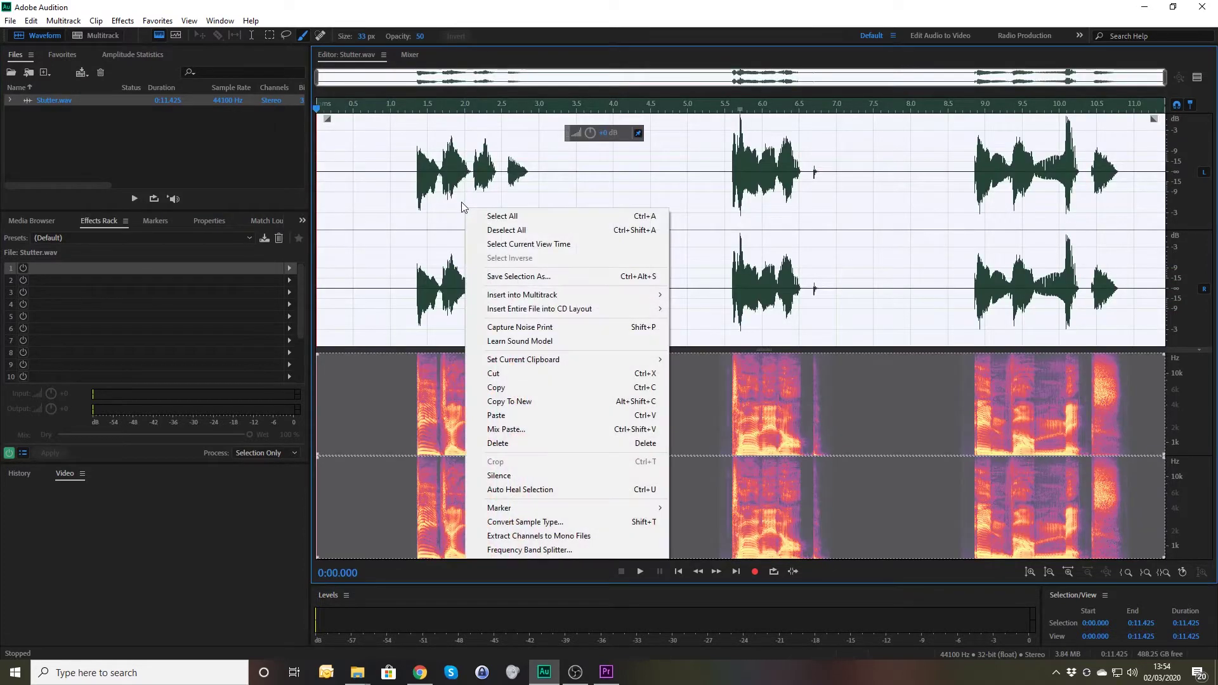
left_click(559, 401)
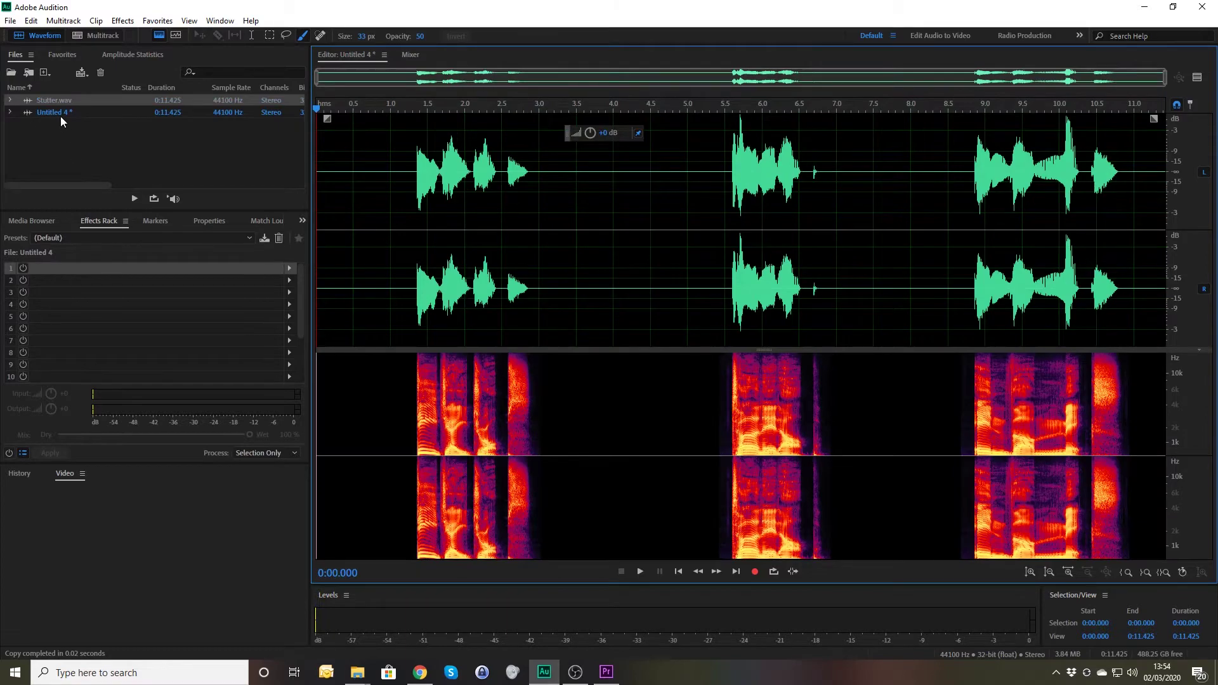
Step: Check Untitled 4, then return to Stutter.wav with the playhead at 0:01.211
left_click(57, 112)
left_click(66, 104)
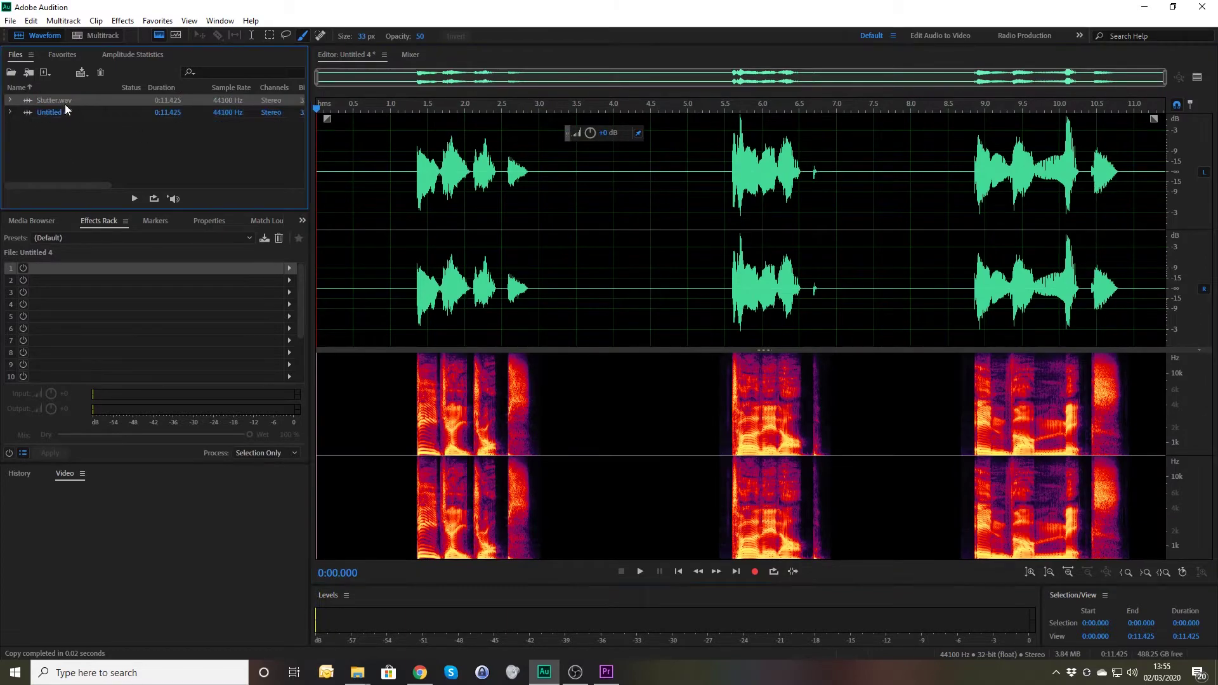
left_click(404, 211)
Step: Zoom in and select the 1.355–1.488 s opening fragment of the first word
key("equal")
key("equal")
key("equal")
key("equal")
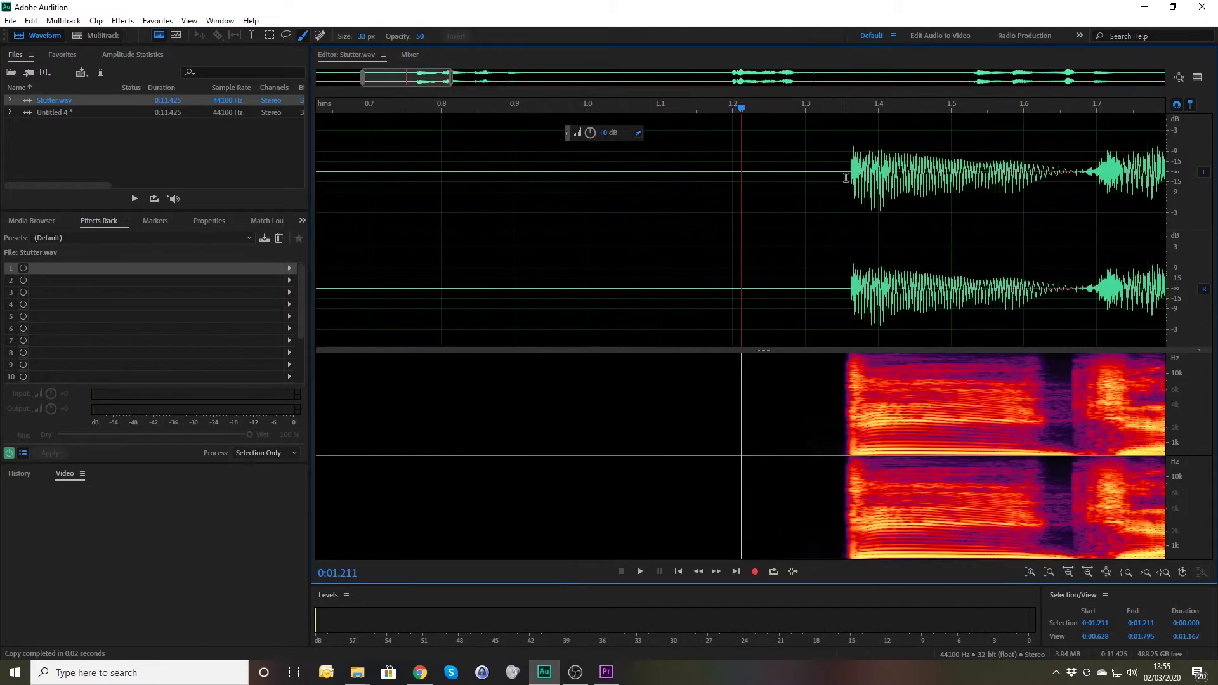
left_click(846, 177)
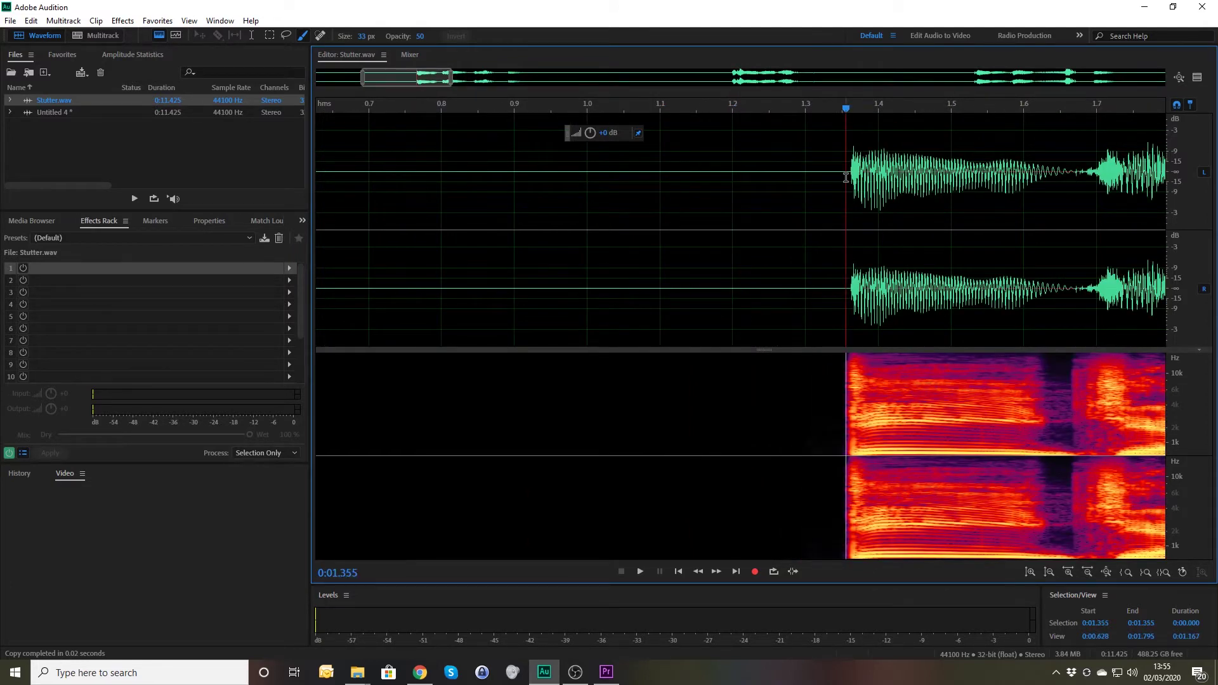
key("shift+End")
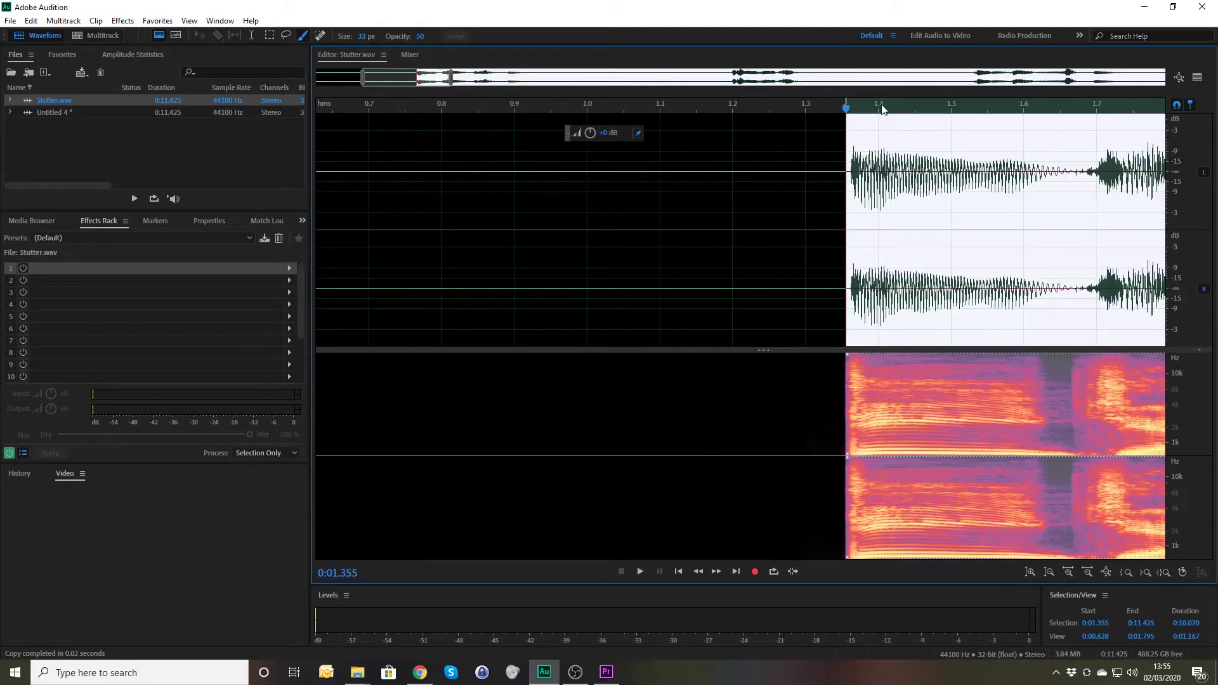
left_click_drag(882, 109, 941, 109)
left_click(941, 109, "shift")
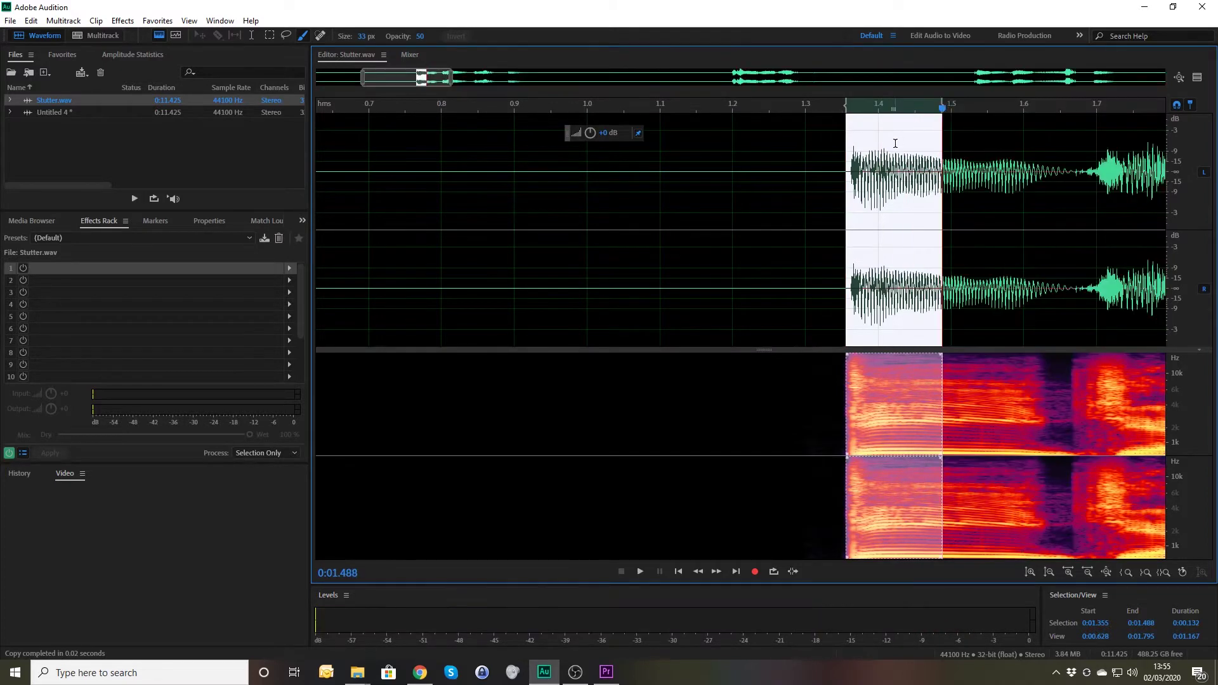
Step: Paste the fragment three times before the first phrase, around 1.2, 1.166 and 1.0 s
left_click(791, 184)
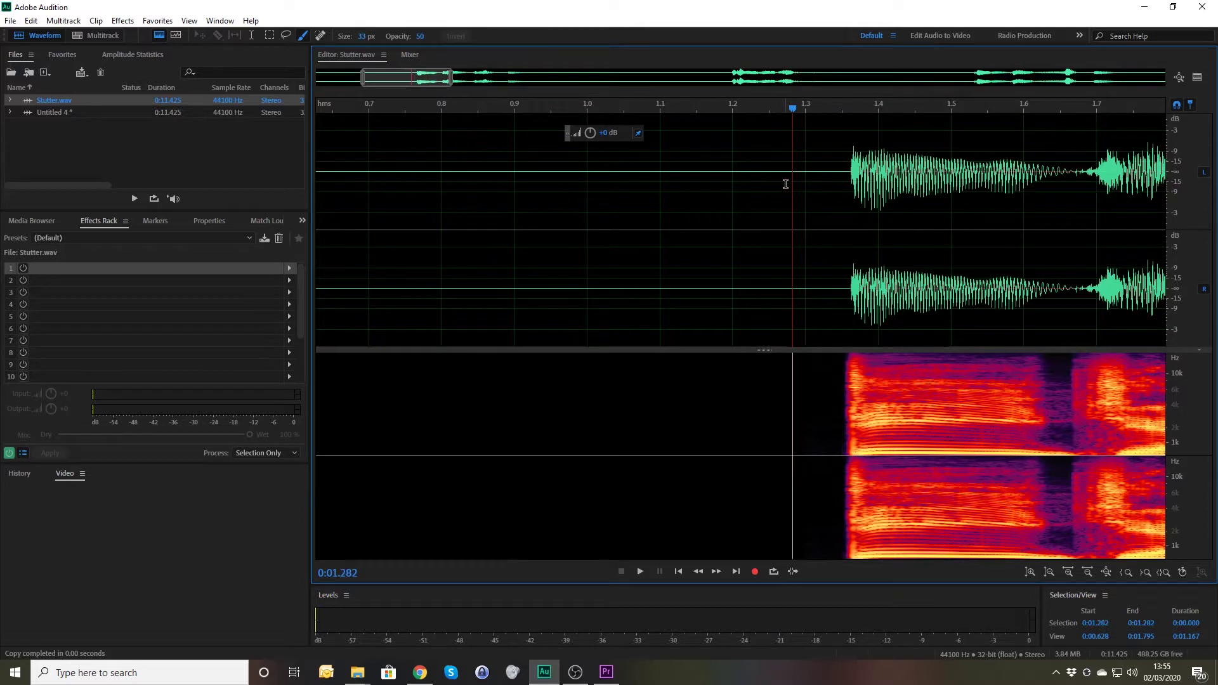
key("ctrl+v")
left_click(709, 183)
key("ctrl+v")
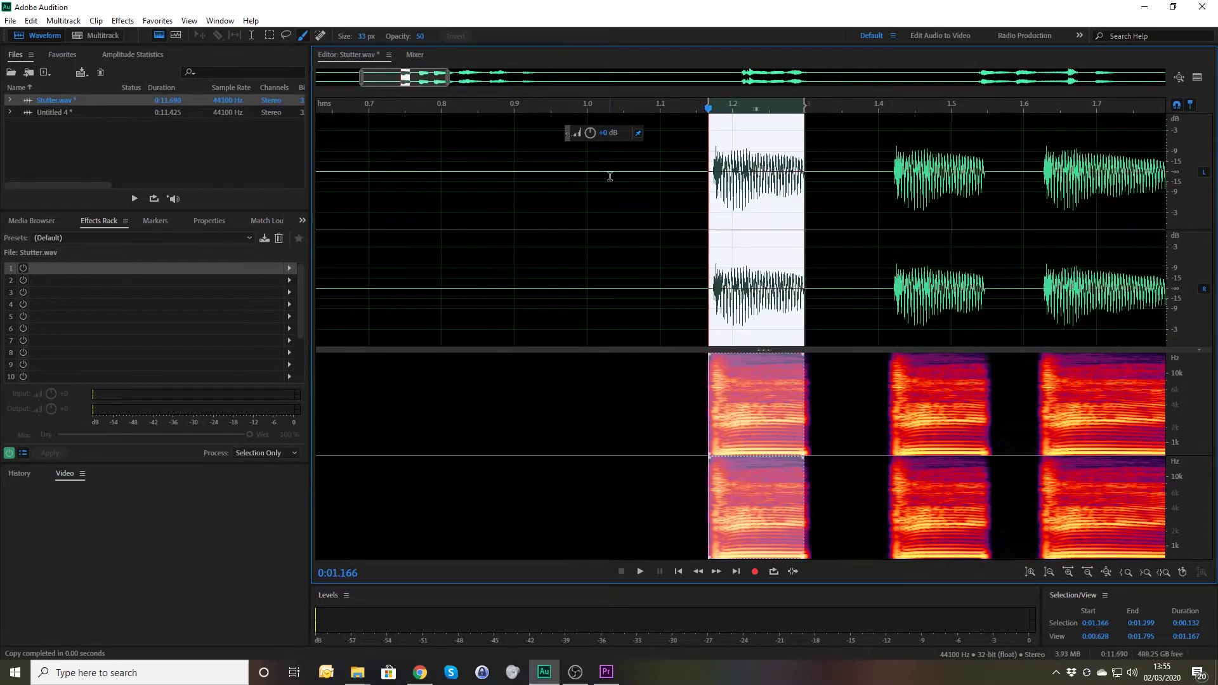
left_click(587, 177)
key("ctrl+v")
Step: Play back the stuttered first phrase, then zoom out
left_click(408, 179)
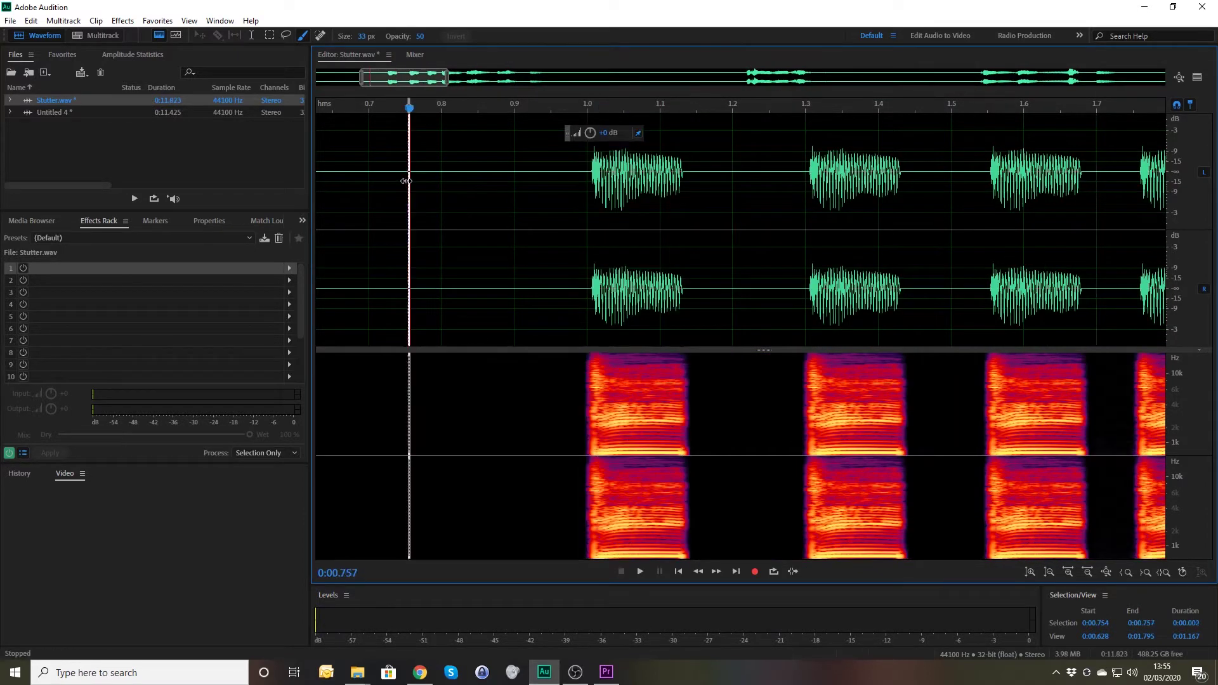
left_click(508, 185)
key("space")
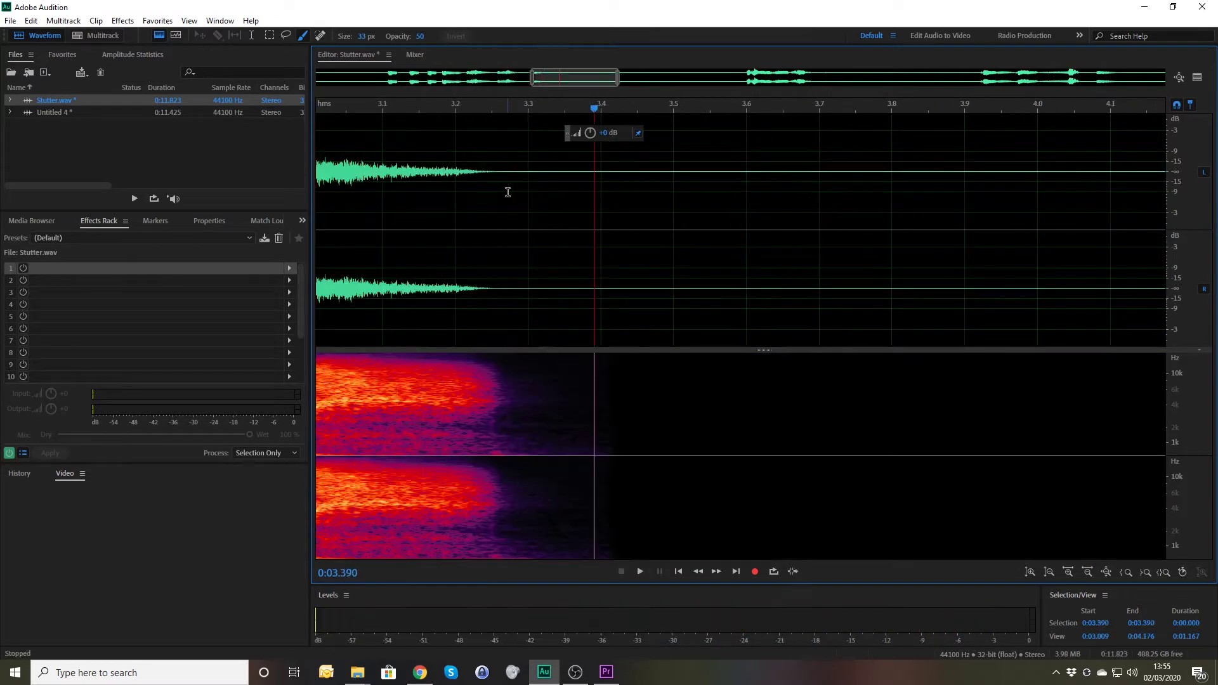
key("space")
scroll(551, 184, "down", 3)
scroll(551, 183, "down", 4)
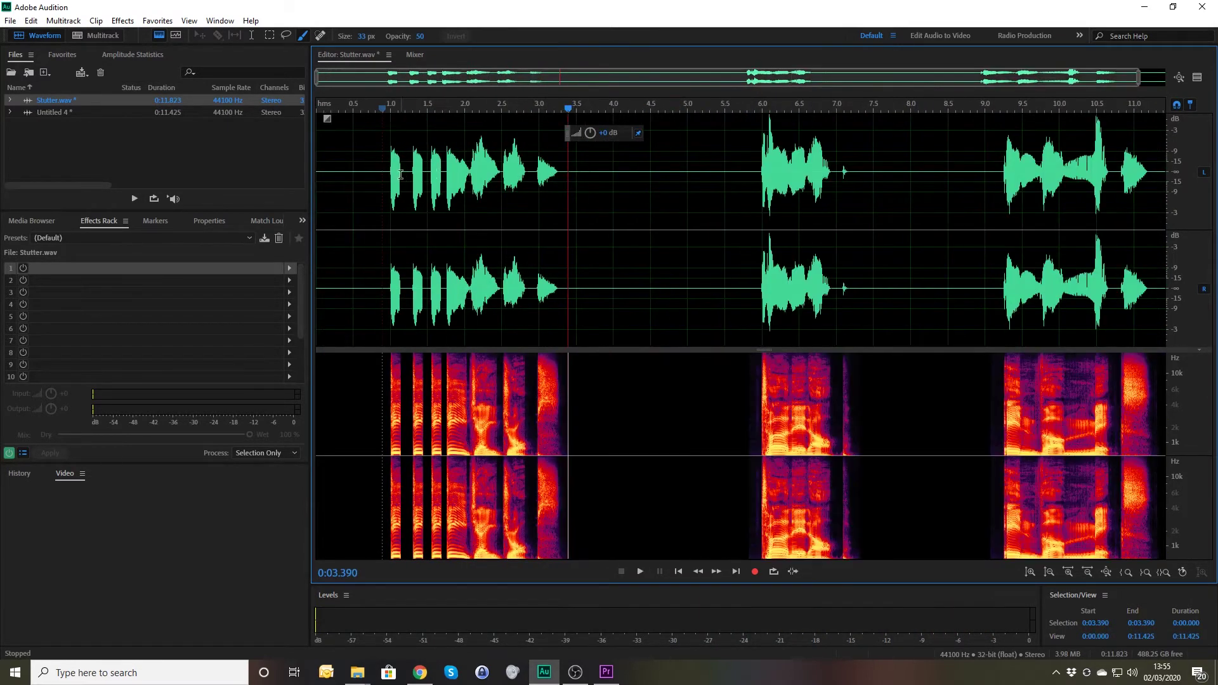
Step: Delete the spaced-out stutter repeats between 0.766 and 1.724 s
scroll(403, 180, "up", 3)
left_click_drag(449, 179, 412, 178)
key("Delete")
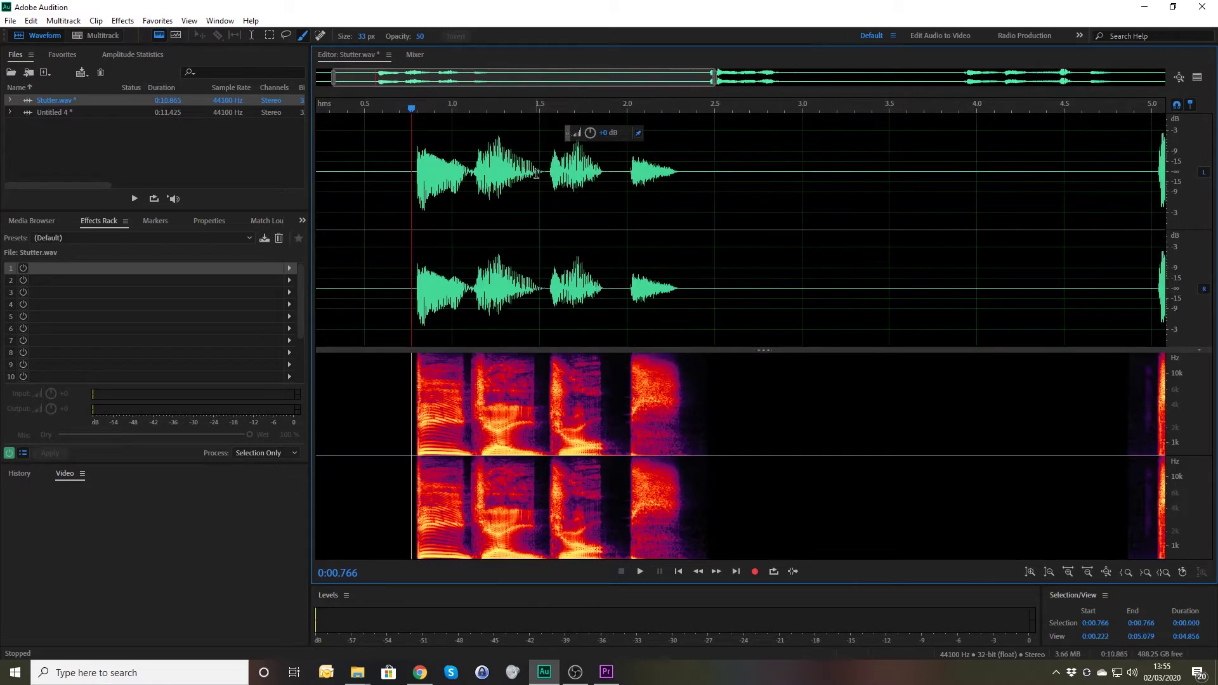
Step: Paste the fragment three times back-to-back at 0.800 s
scroll(504, 164, "up", 10)
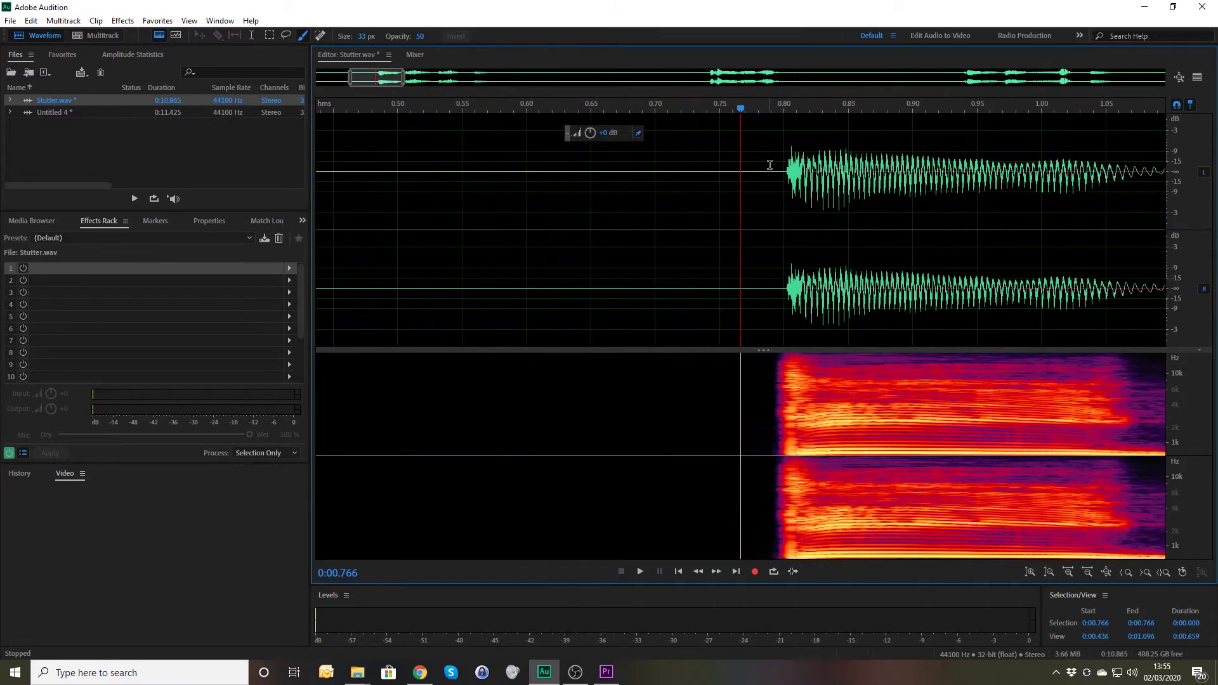
left_click(843, 169)
key("ctrl+v")
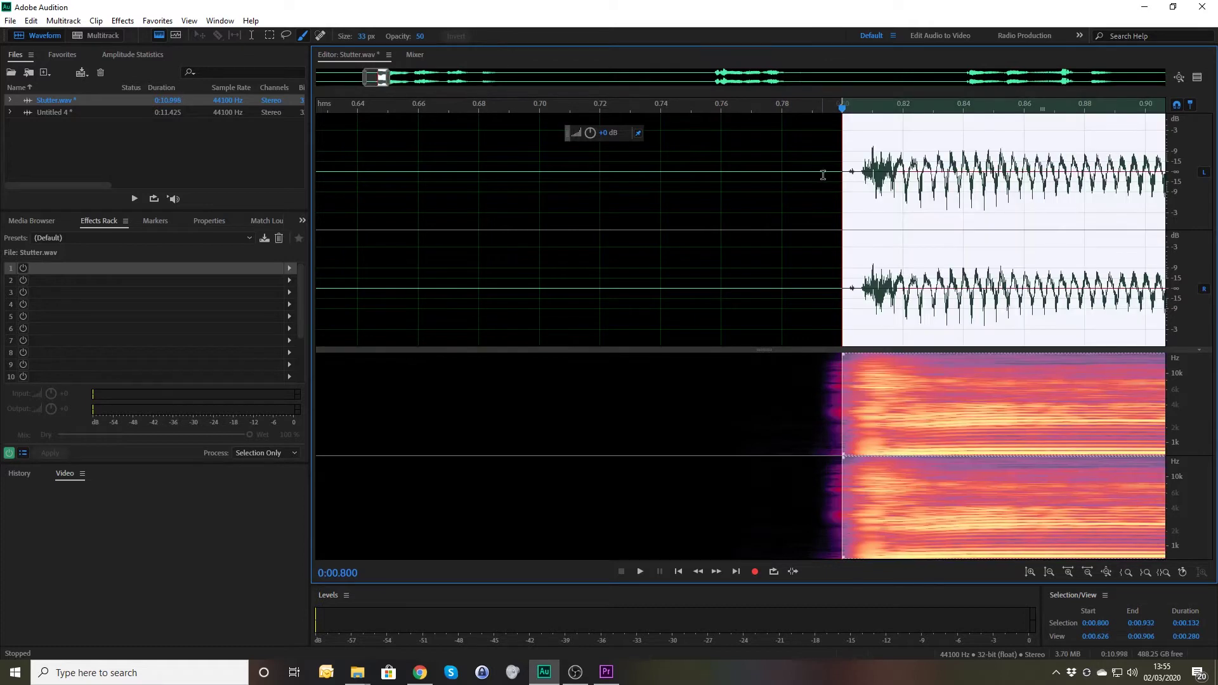
left_click(830, 178)
left_click(844, 175)
key("ctrl+v")
left_click(827, 183)
left_click(843, 179)
key("ctrl+v")
Step: Play the reworked stutter from 0.635 s
left_click(718, 182)
scroll(720, 183, "down", 10)
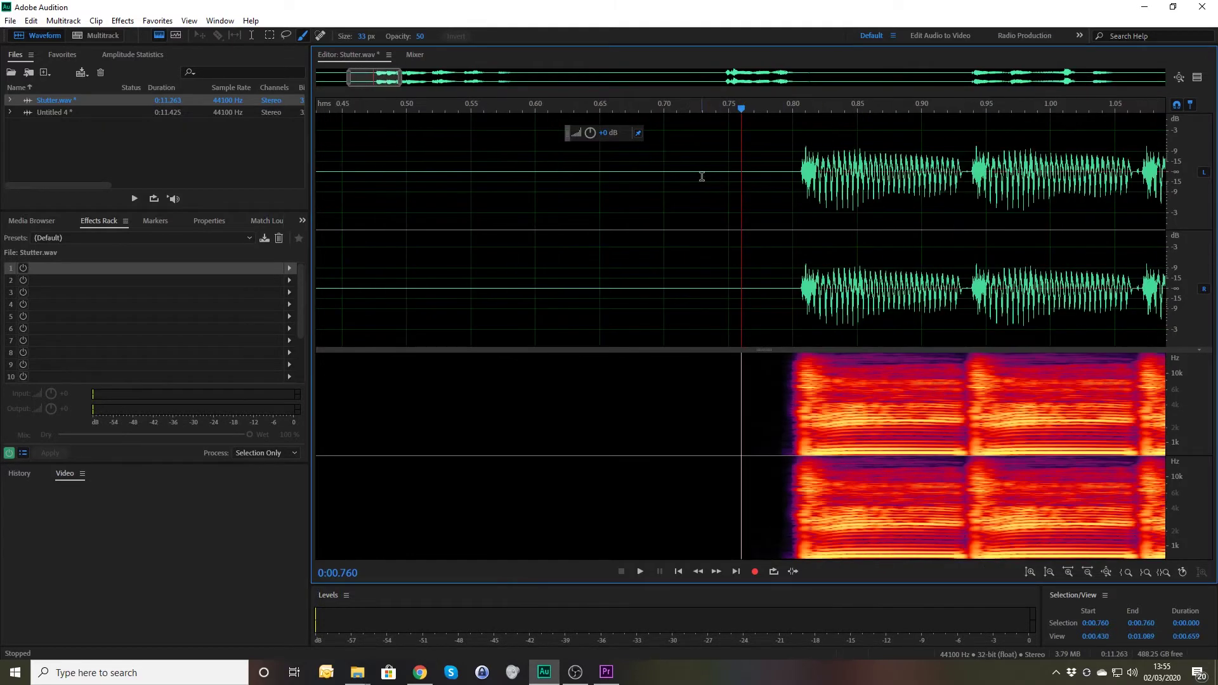
left_click(465, 109)
key("space")
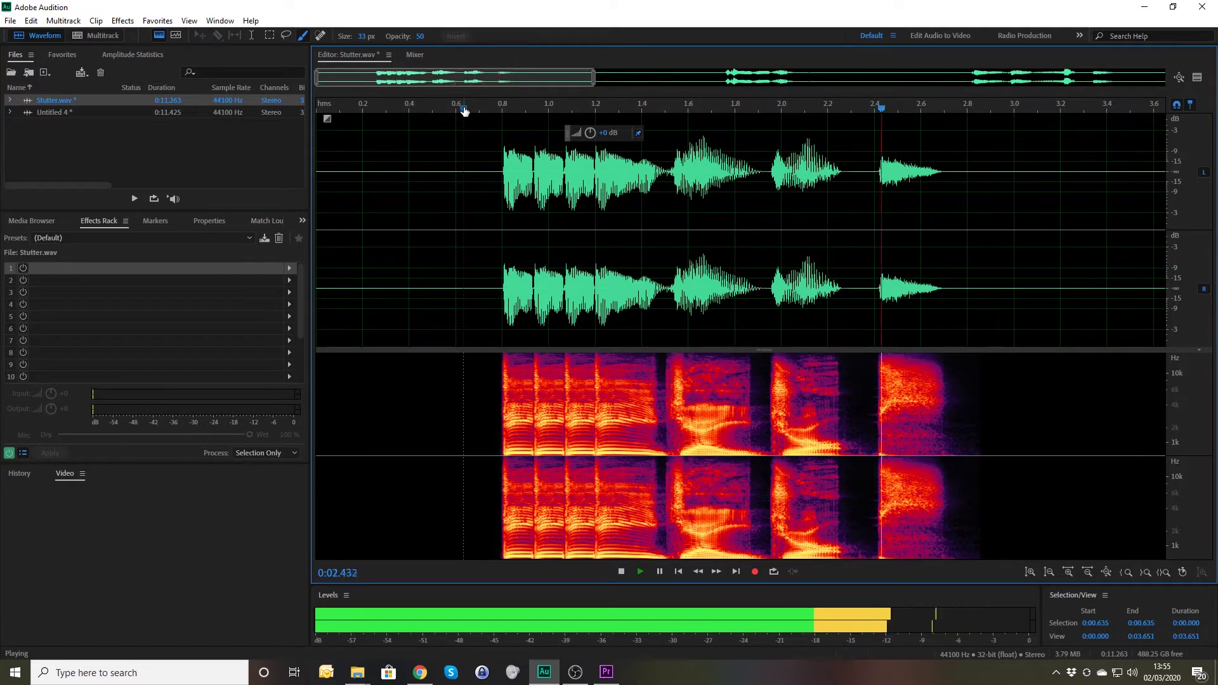
key("space")
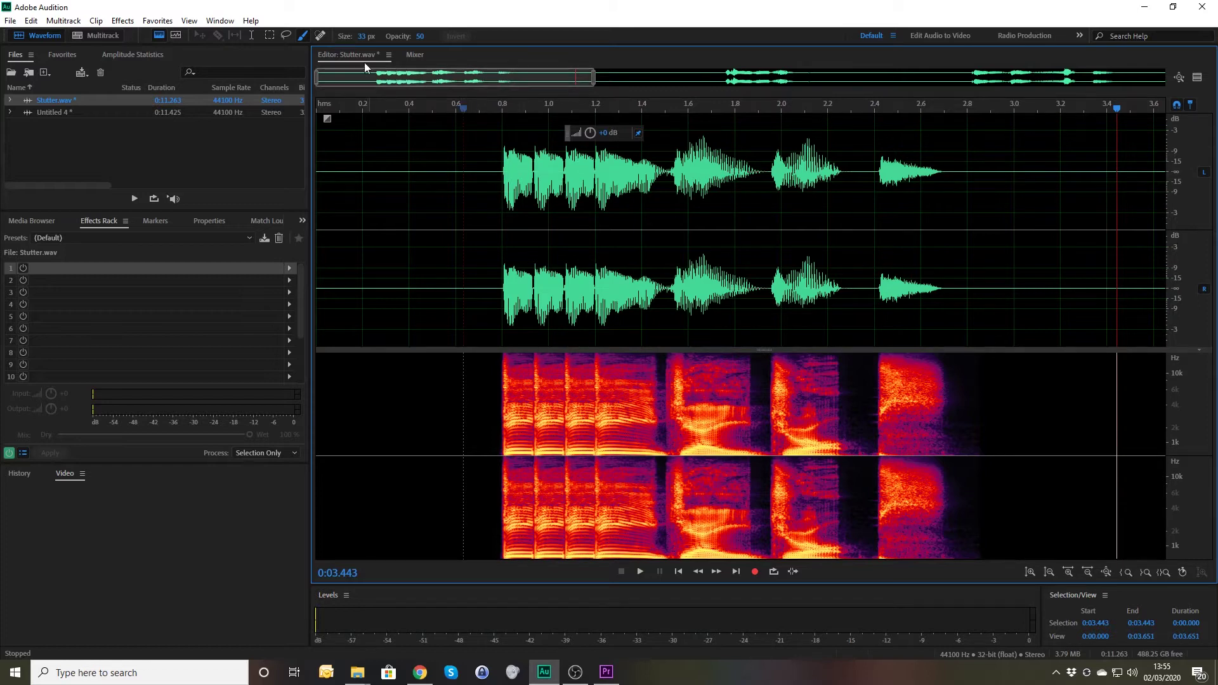
Step: Insert Untitled 4 into a new multitrack session, Untitled Session 184, on Track 1
left_click(53, 112)
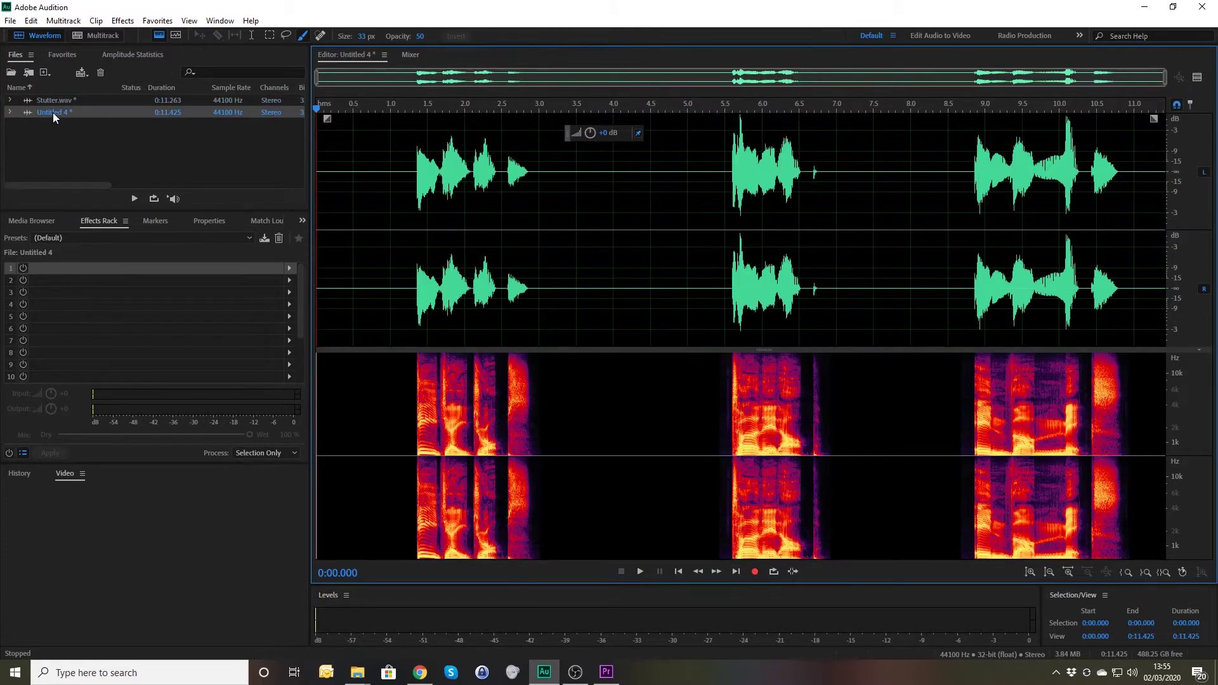
right_click(53, 117)
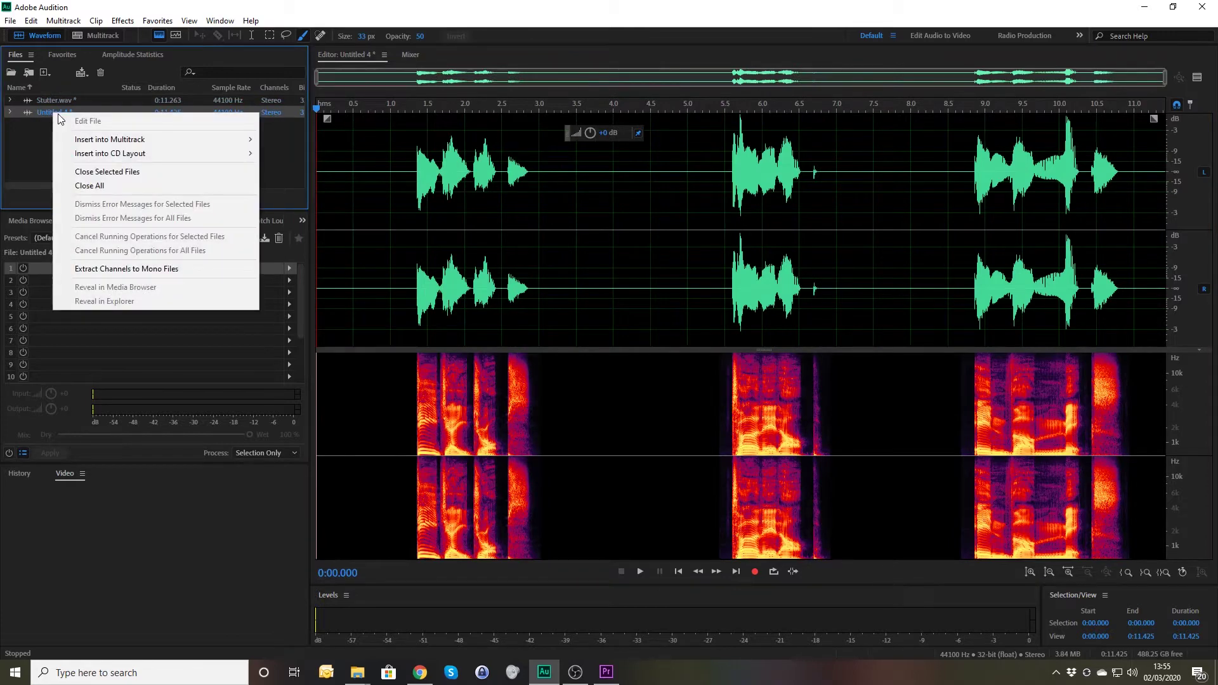
mouse_move(241, 140)
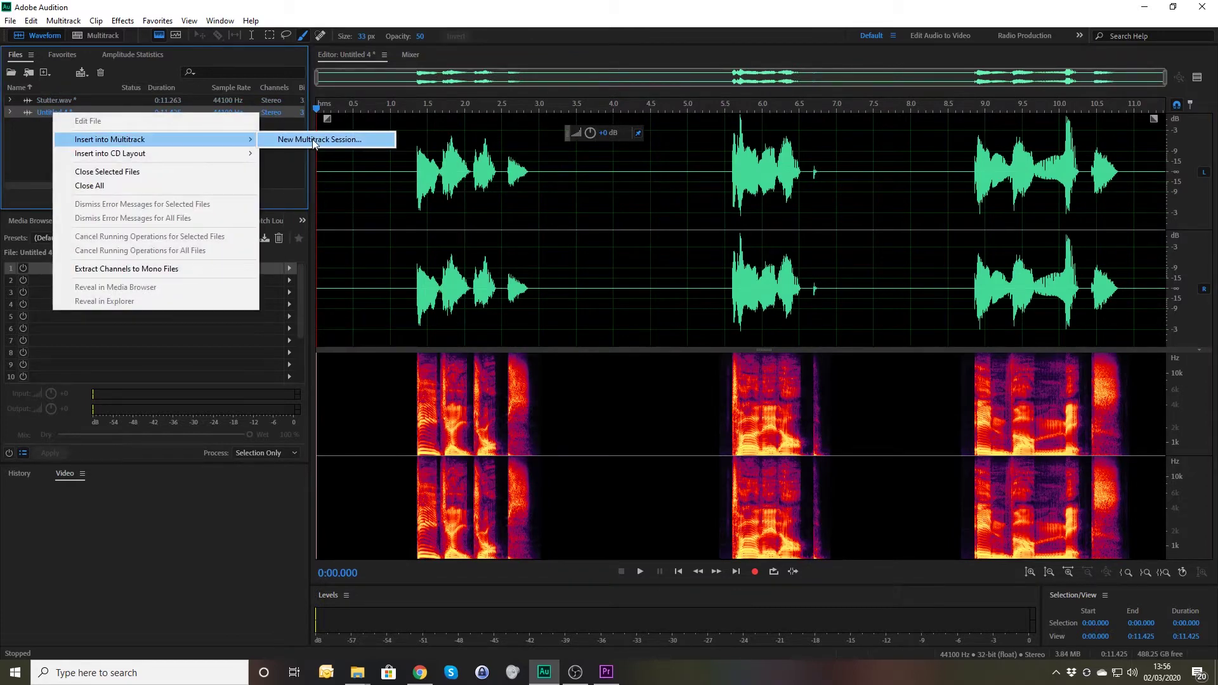
left_click(314, 141)
left_click(654, 395)
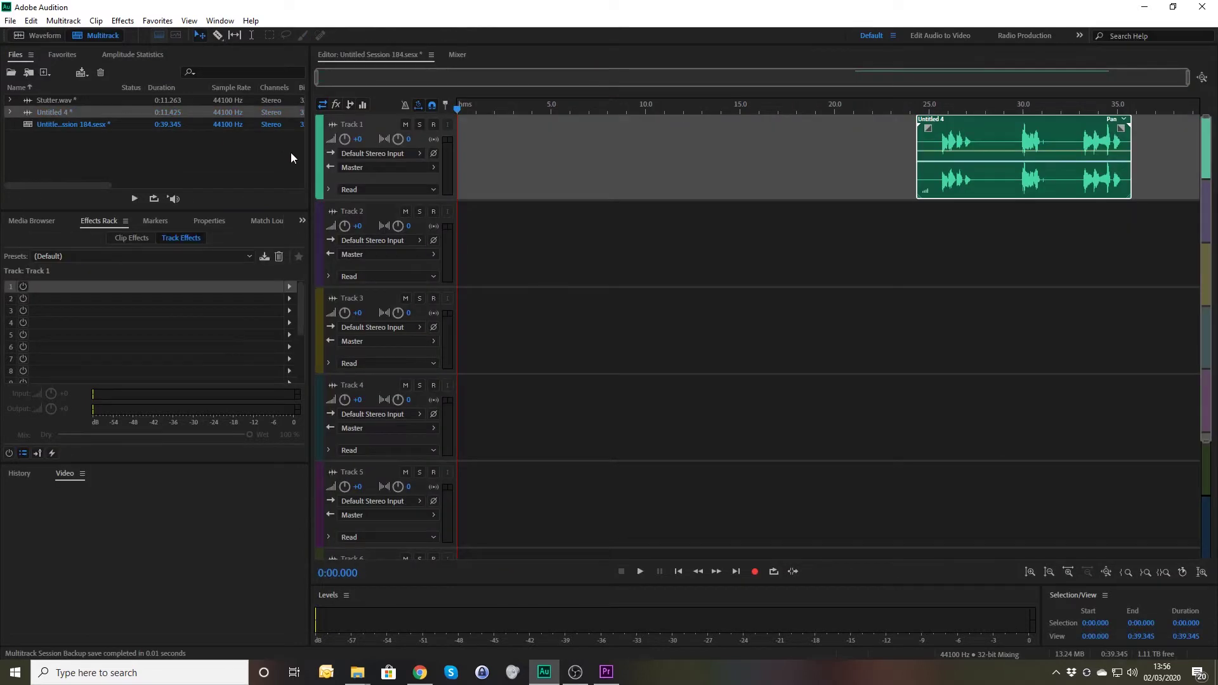
Step: Move the Untitled 4 clip to the session start and play it from 1.175 s
left_click_drag(930, 119, 470, 118)
left_click(479, 116)
key("space")
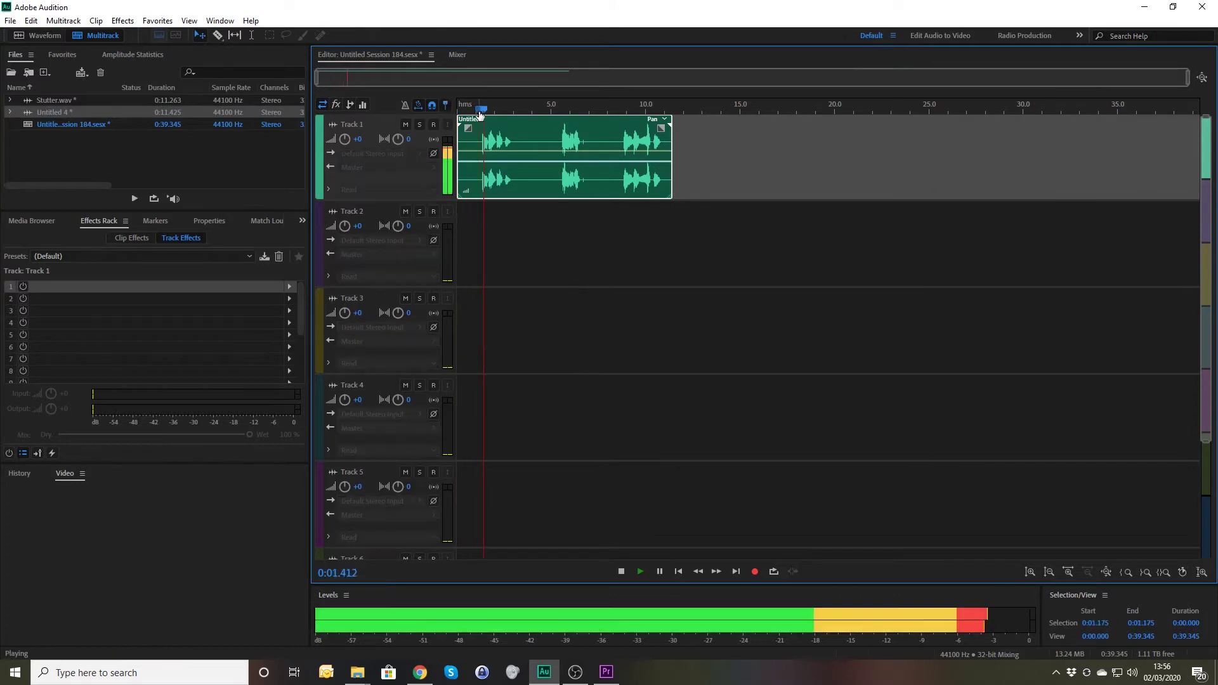
key("equal")
key("equal")
key("space")
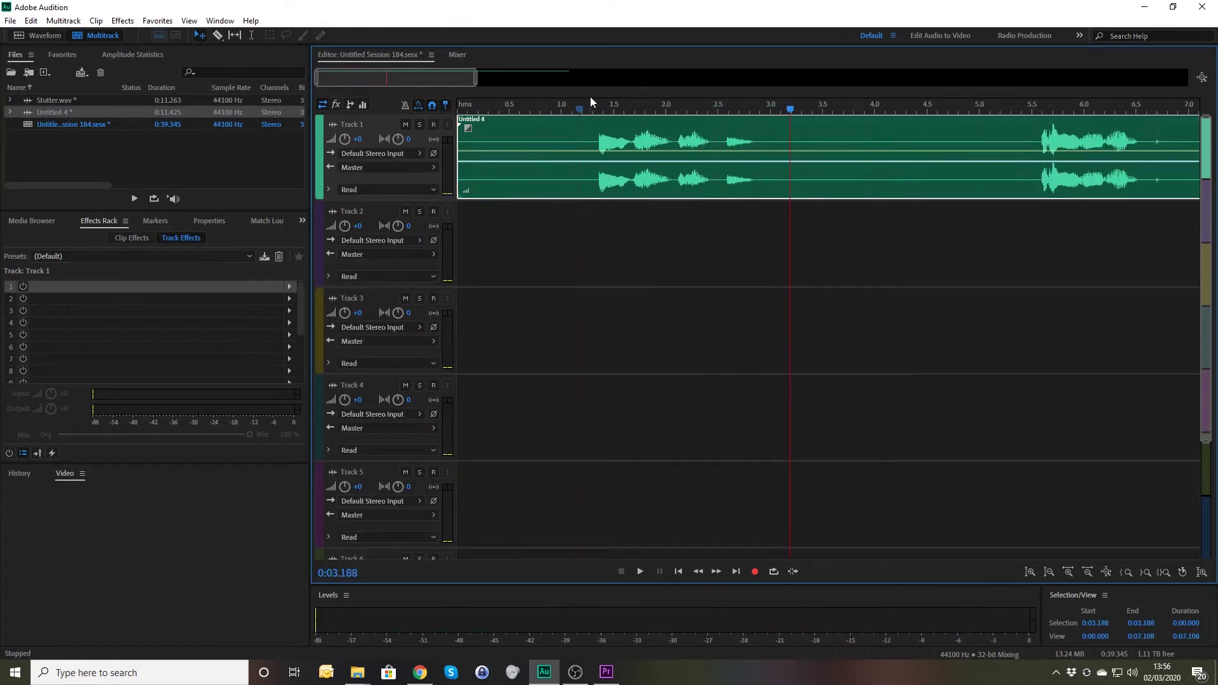
Step: Split the clip at the voice onset, 0:01.359, and delete the quiet part before it
left_click(596, 109)
key("equal")
key("equal")
key("equal")
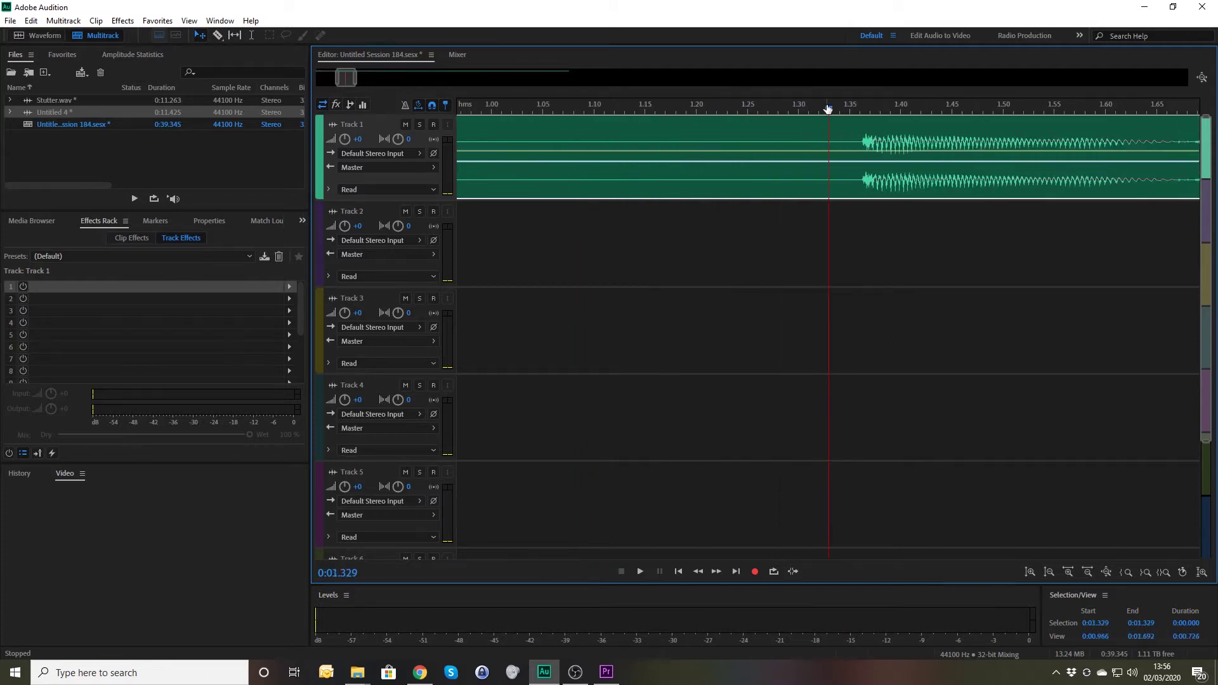
left_click_drag(828, 109, 860, 110)
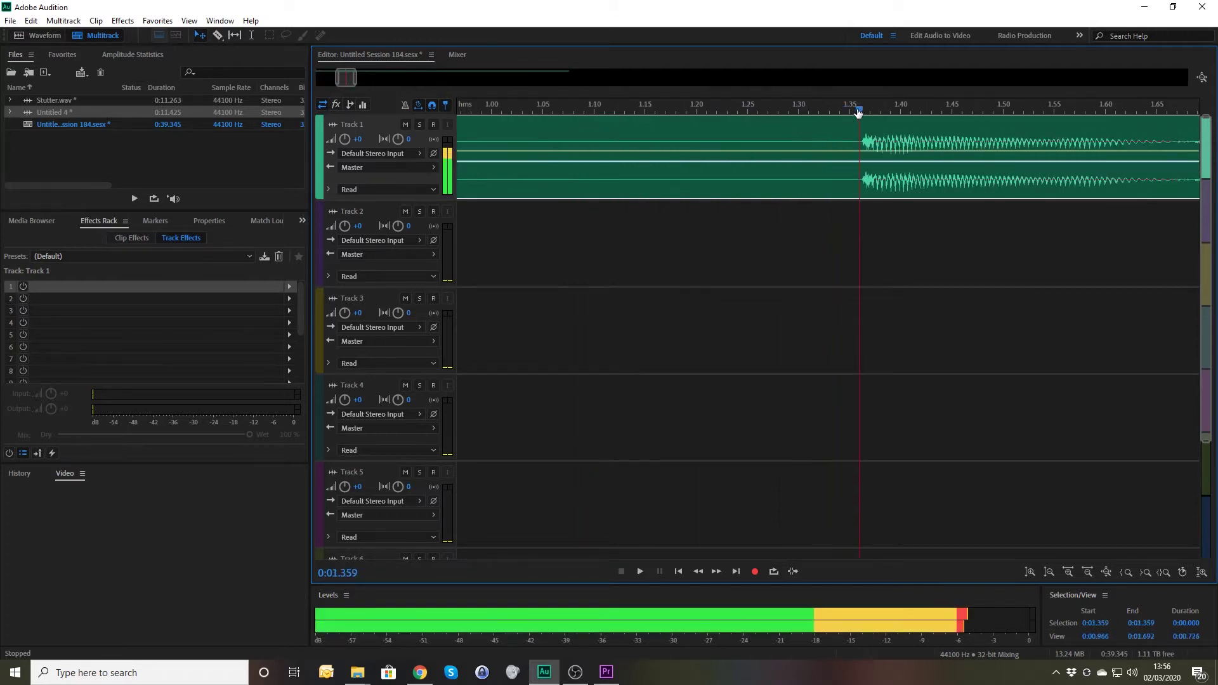
key("ctrl+k")
left_click(822, 143)
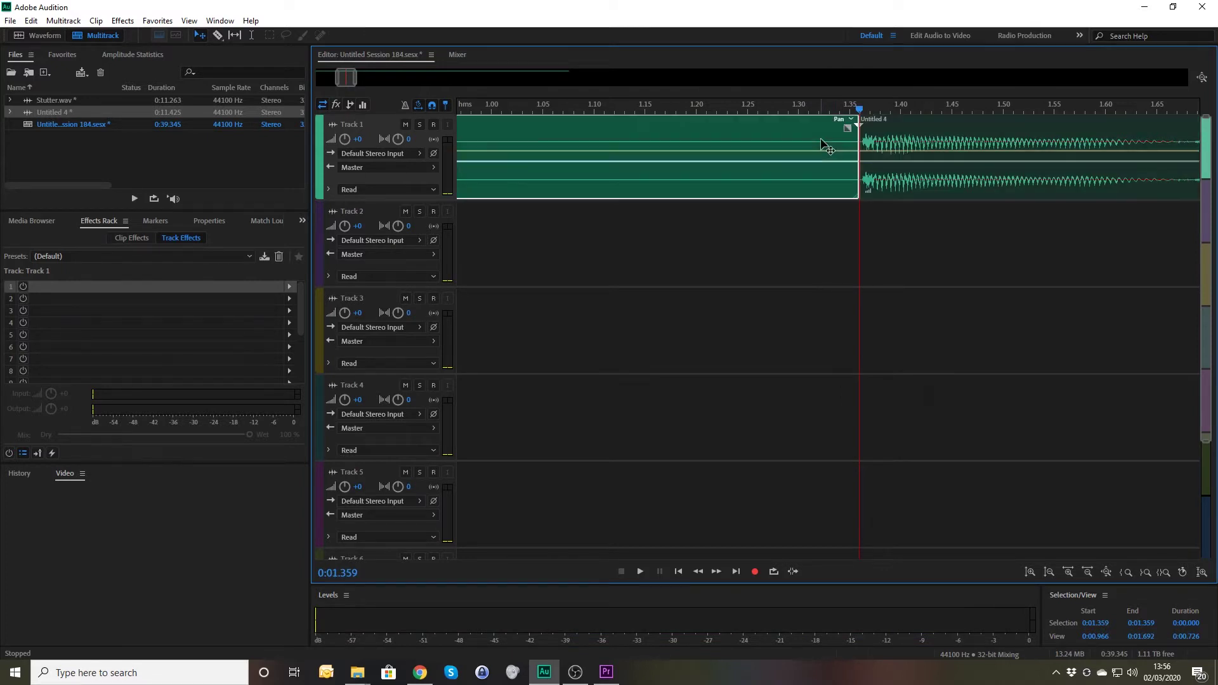
key("Delete")
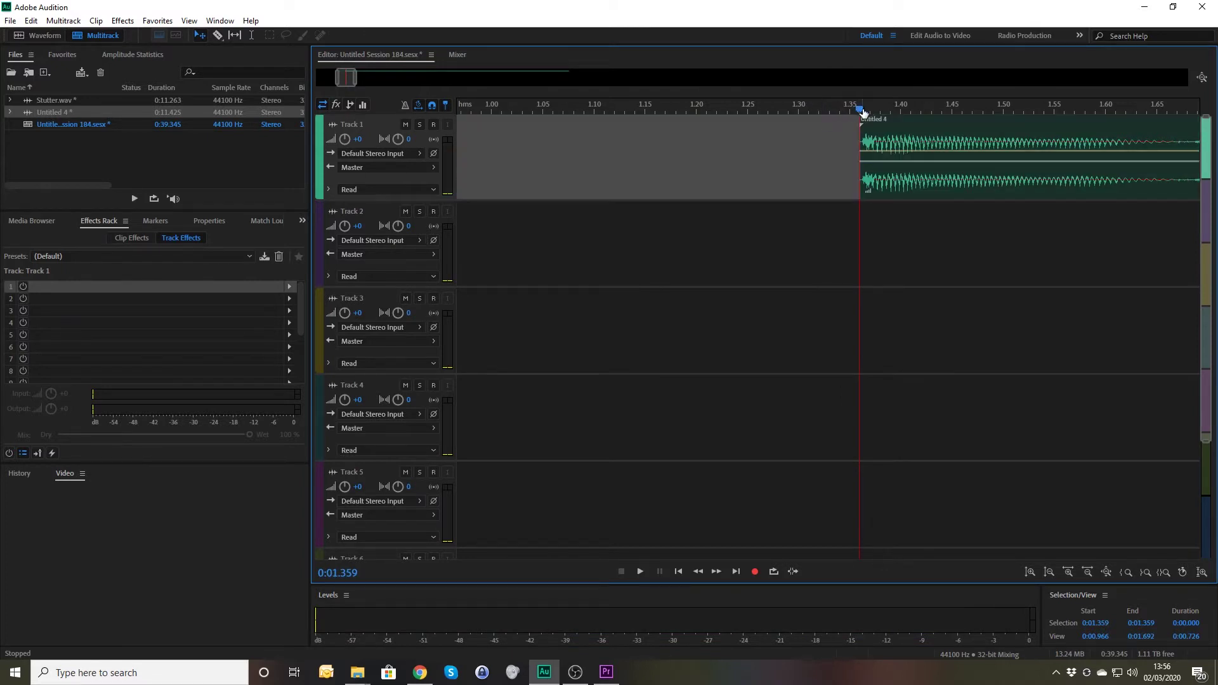
Step: Play back from the cut and select the Untitled 4 clip
key("space")
left_click(1126, 106)
key("space")
left_click(1035, 135)
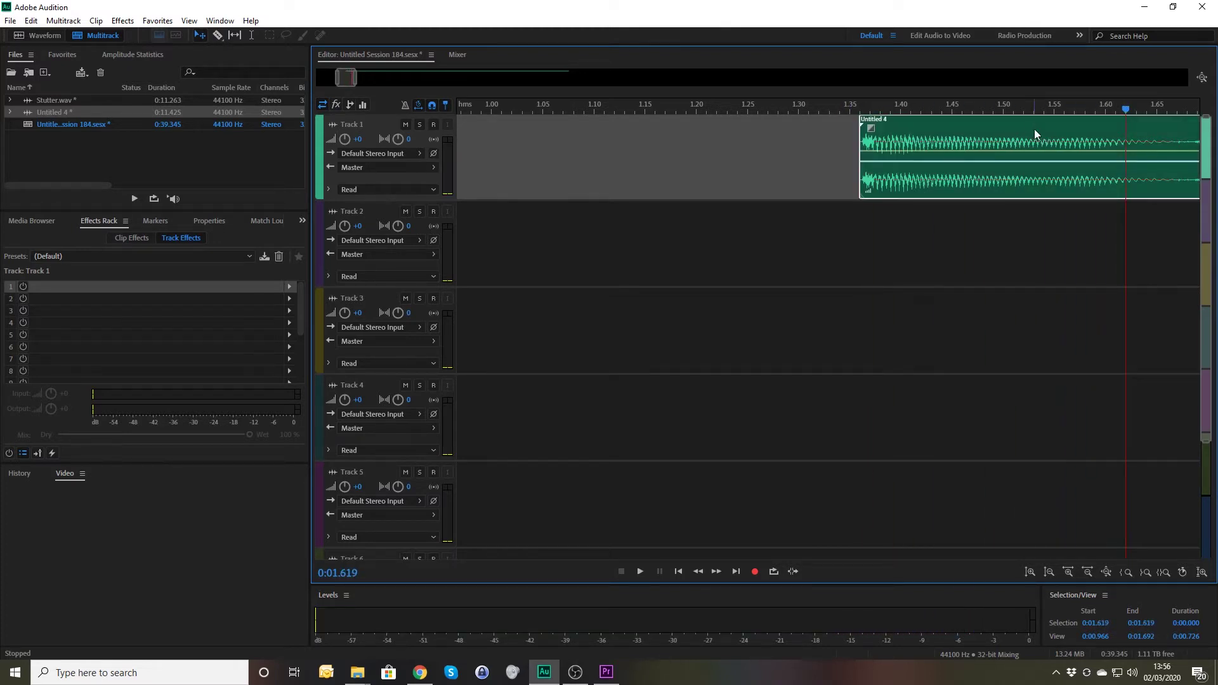
Step: Place overlapping copies of the clip earlier, one near 0.60 s, and play the result
left_click_drag(1026, 127, 700, 137)
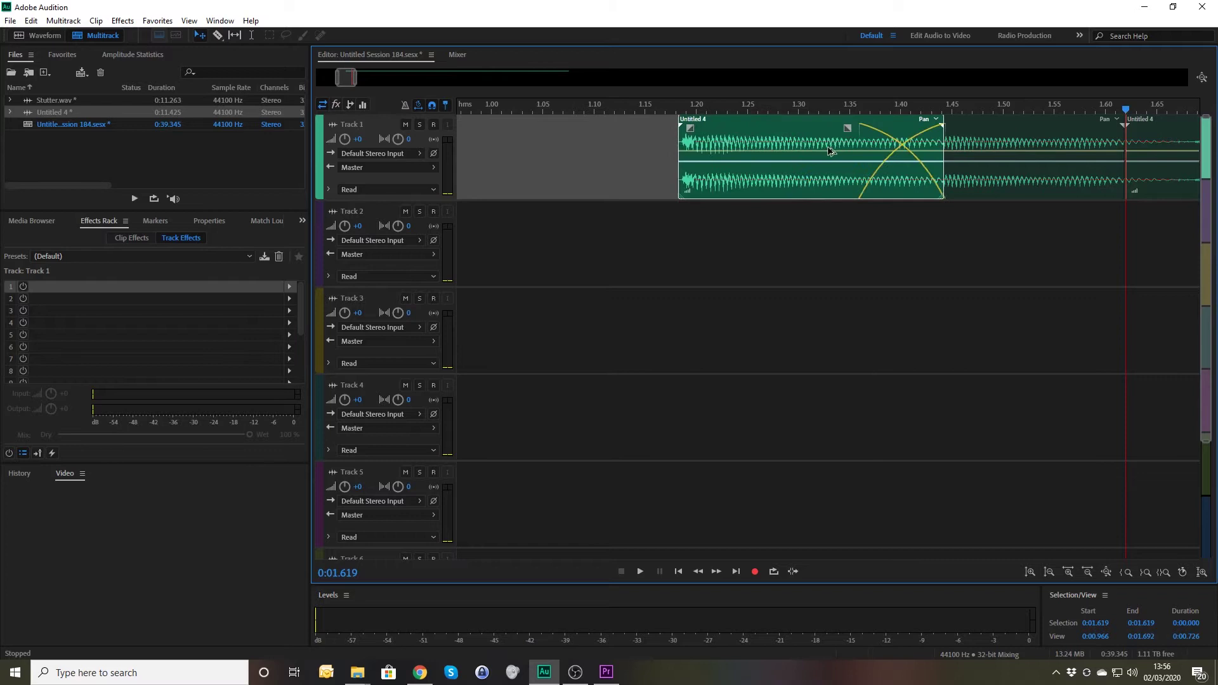
left_click(771, 169)
left_click(678, 160)
left_click(736, 145)
key("space")
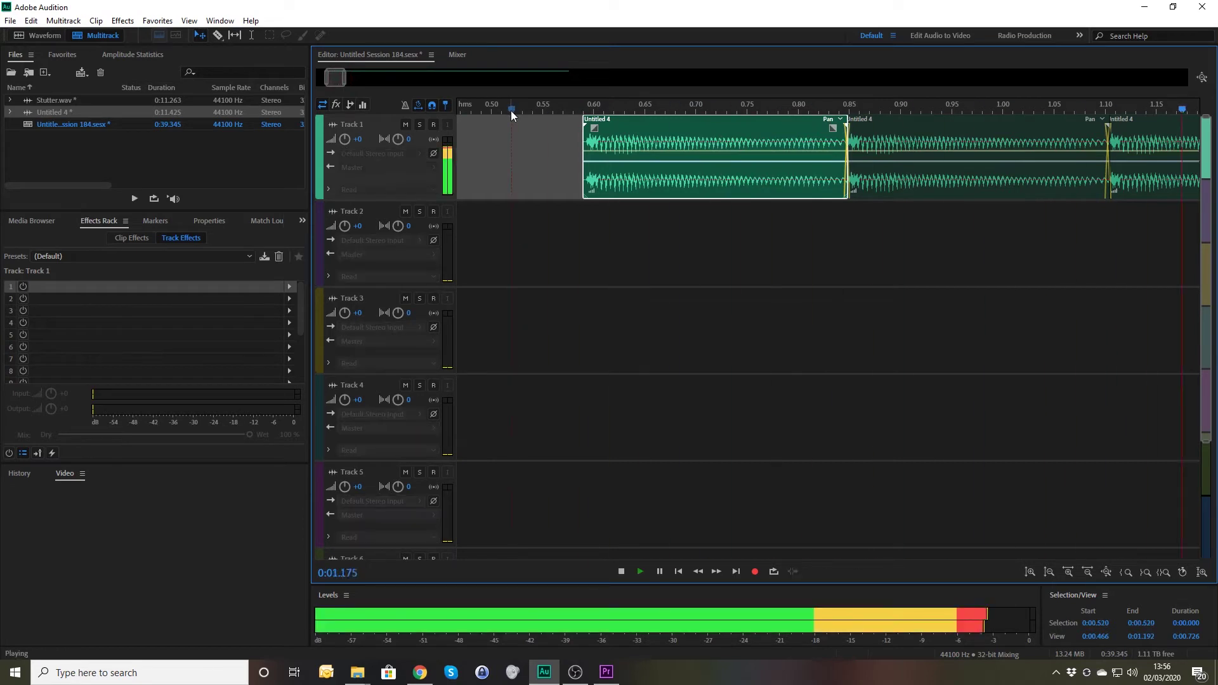
key("space")
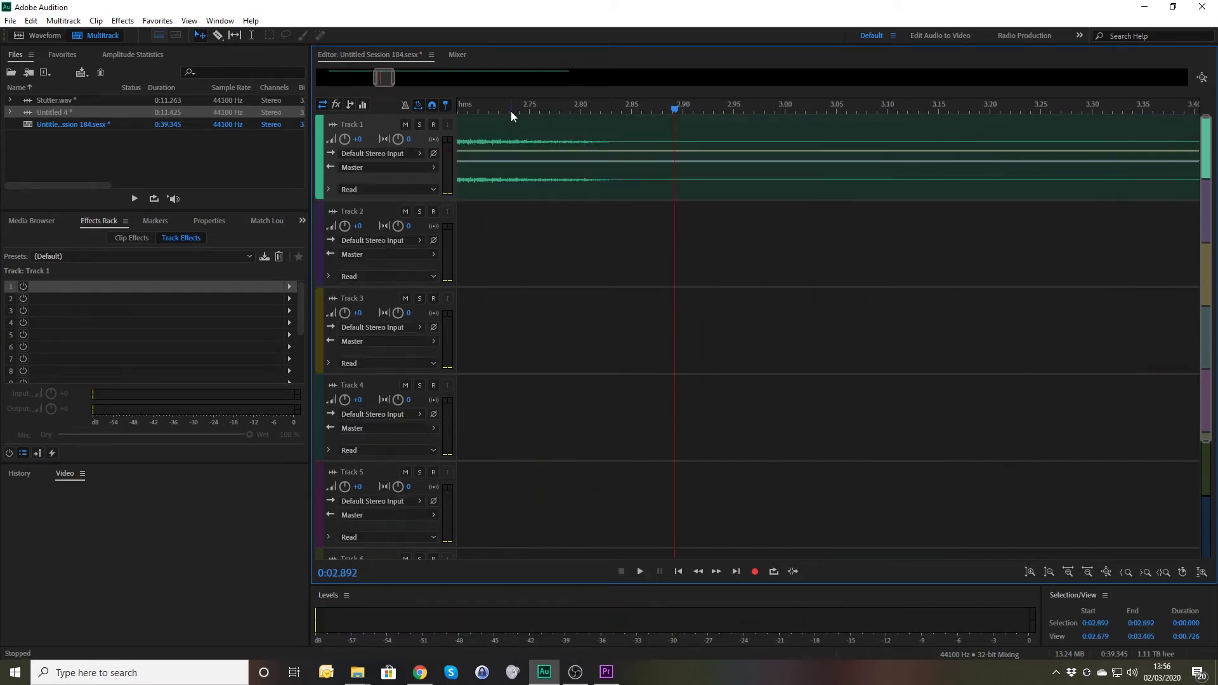
Step: Shorten the clip copy near 1.4 s to end near 1.44 s and keep a copy there
scroll(704, 146, "down", 5)
scroll(703, 146, "down", 2)
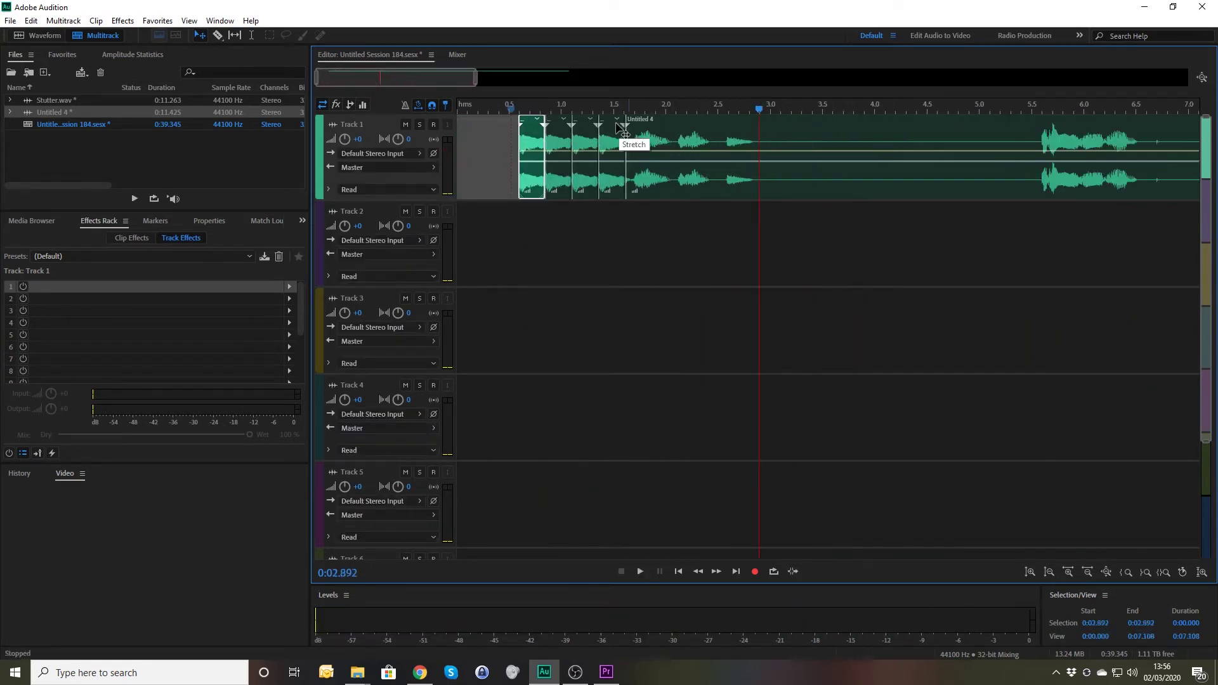
left_click(601, 109)
scroll(793, 146, "up", 5)
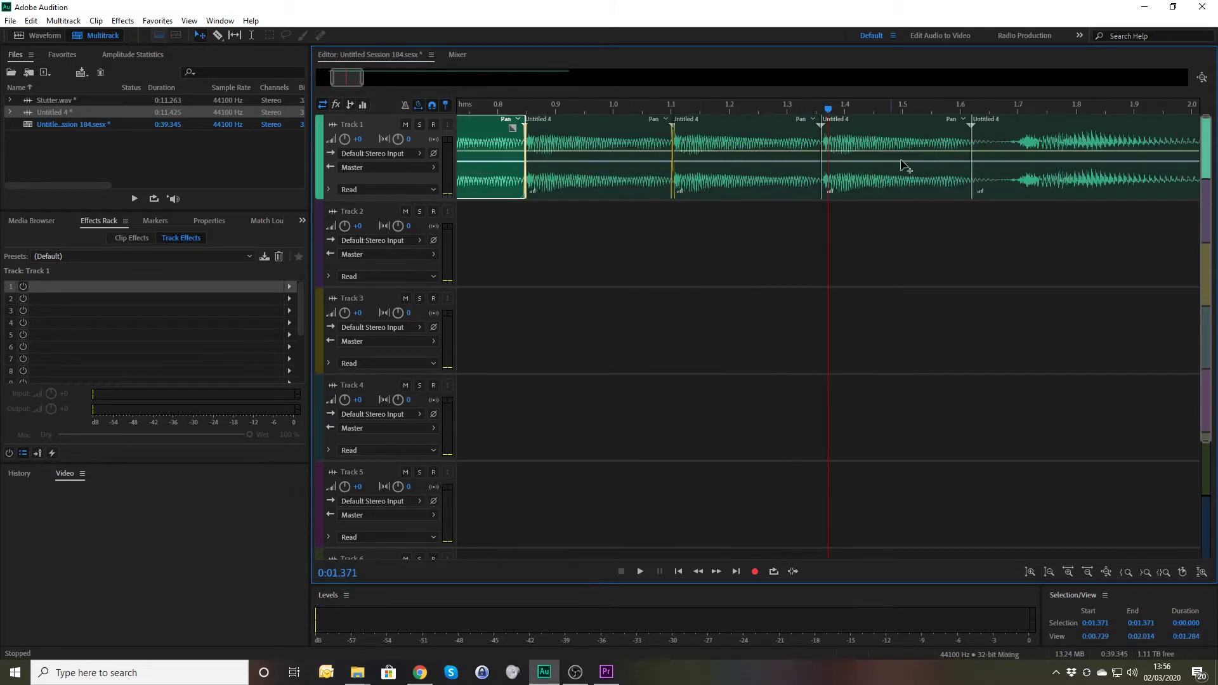
left_click(960, 149)
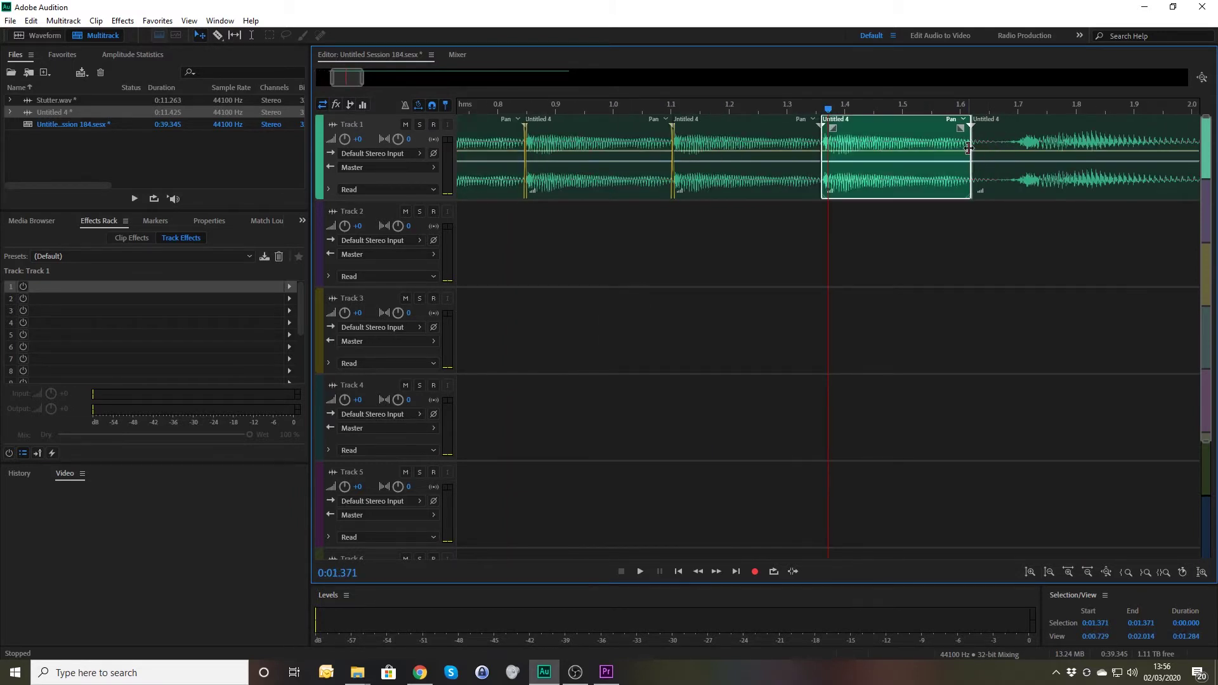
left_click_drag(970, 148, 886, 132)
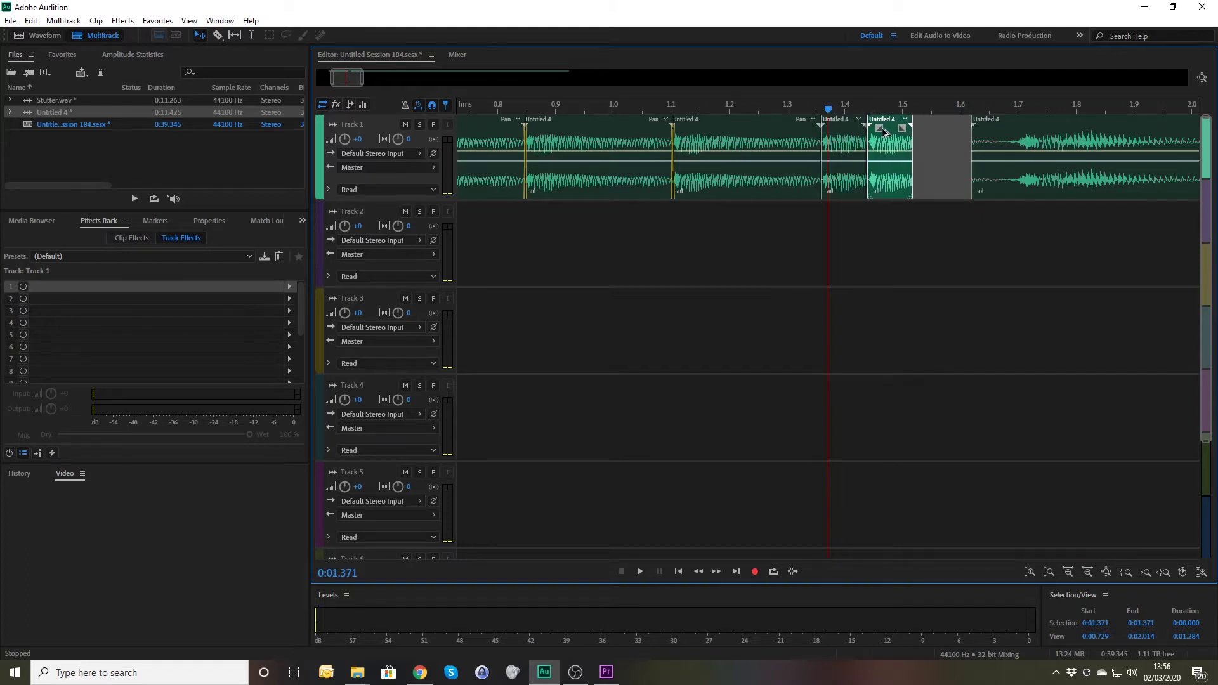
right_click(884, 131)
left_click(900, 144)
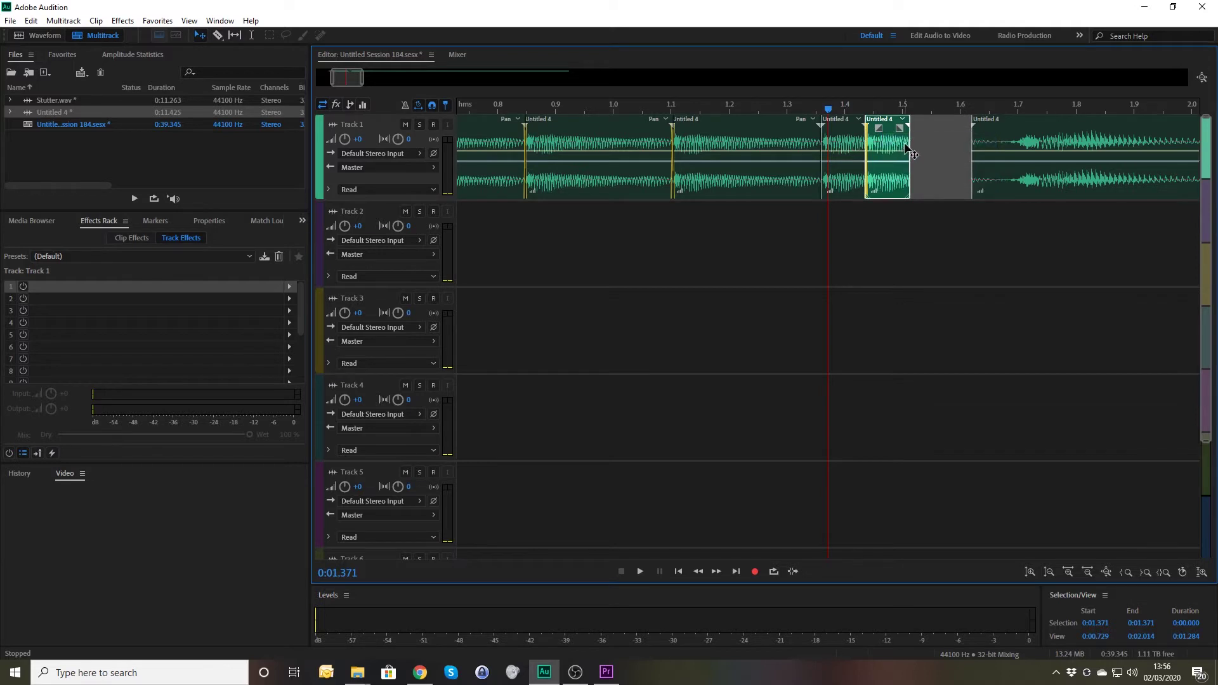
Step: Add several progressively shorter copies of the small clip back-to-back after it
left_click_drag(880, 131, 920, 134)
right_click(920, 133)
left_click(958, 152)
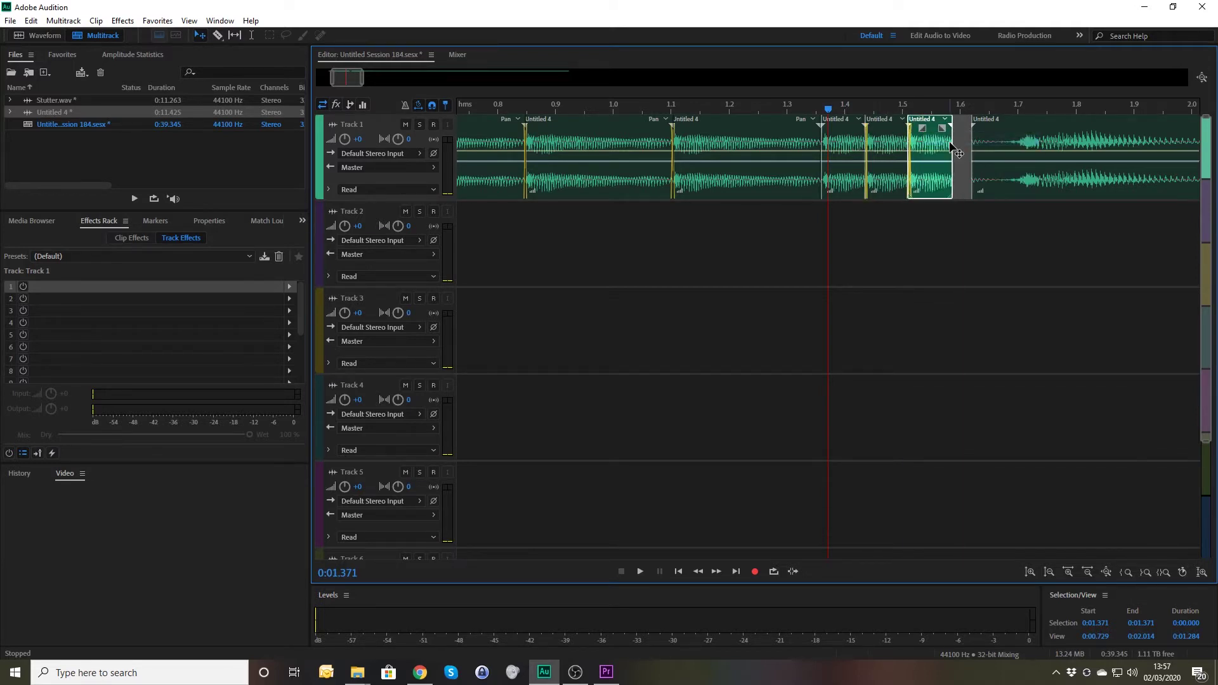
mouse_move(952, 143)
left_mouse_down()
mouse_move(927, 143)
mouse_move(952, 139)
left_mouse_up()
right_click(947, 132)
left_click(947, 133)
right_click(952, 138)
left_click(951, 138)
Step: Play back the stuttered phrase from the start of the stutter
left_click(483, 110)
scroll(483, 110, "down", 4)
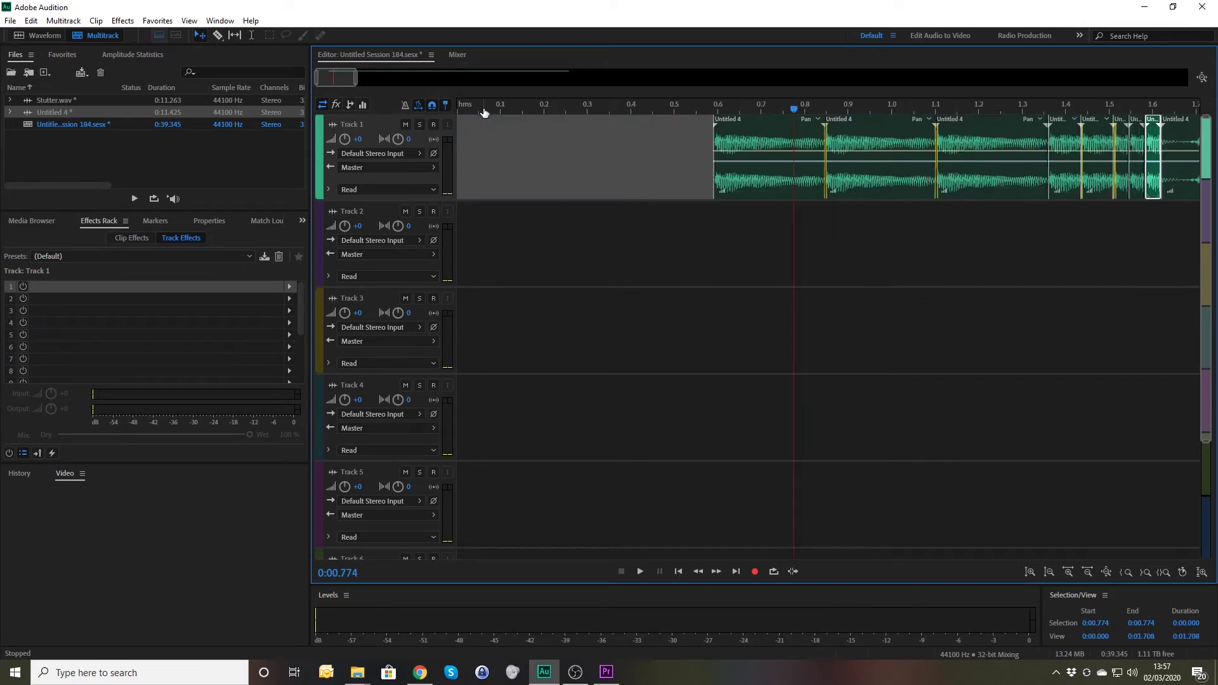
left_click(543, 109)
key("space")
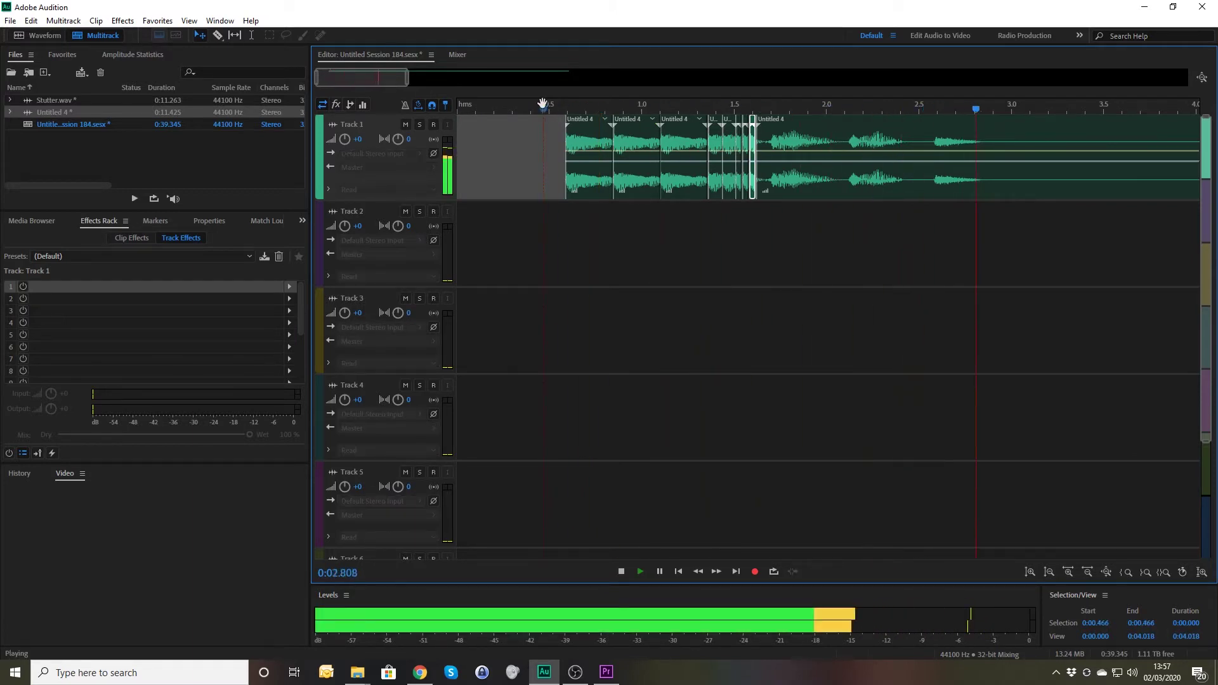
key("space")
scroll(543, 104, "down", 3)
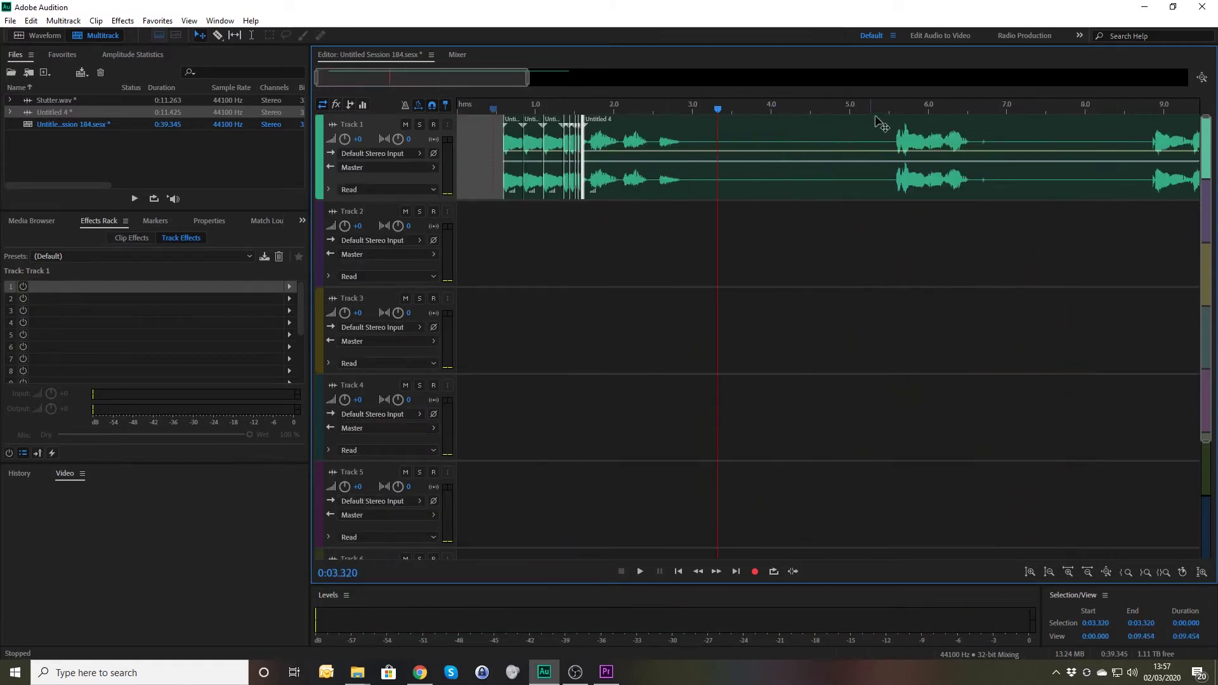
Step: Split the Track 1 clip at the second phrase's onset and trim back the left part
left_click(895, 112)
scroll(895, 113, "up", 5)
scroll(878, 156, "up", 2)
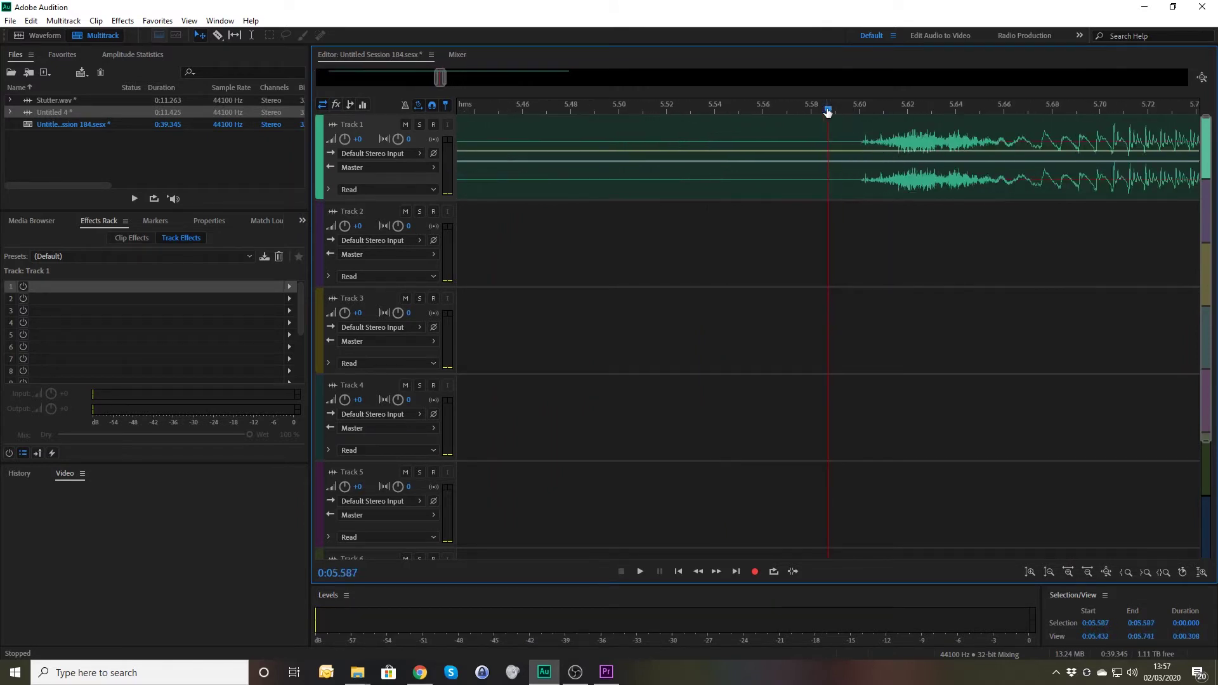
left_click_drag(828, 109, 855, 110)
left_click(819, 136)
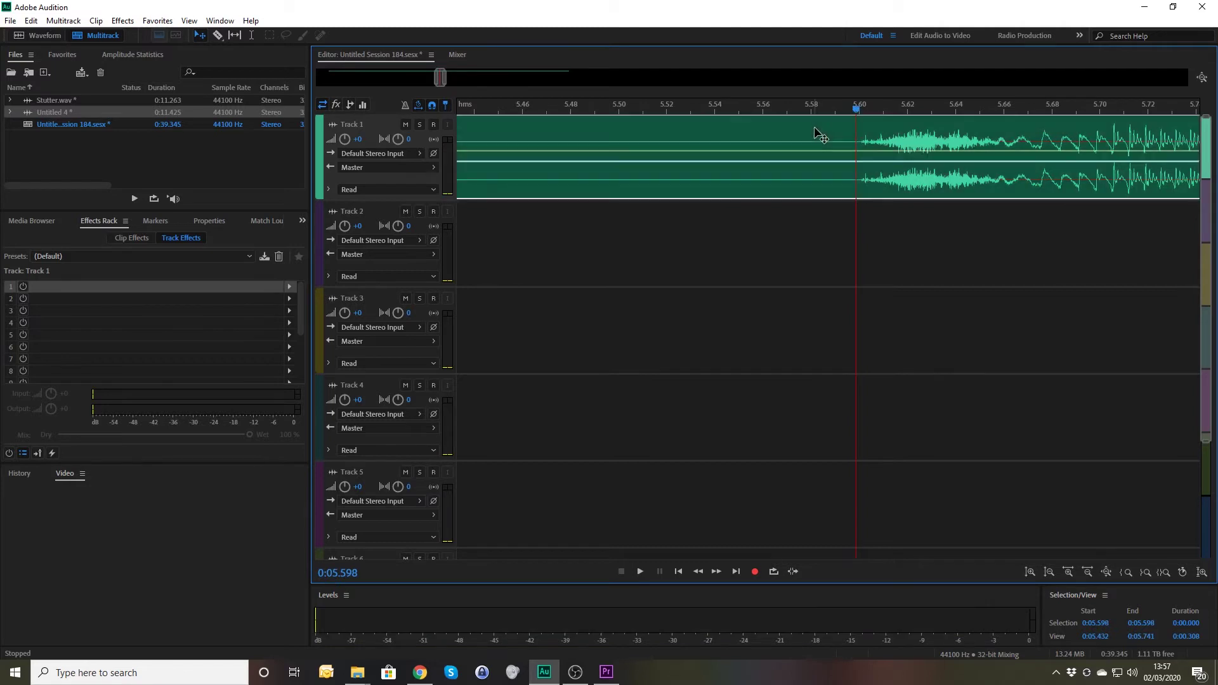
key("ctrl+k")
left_click(852, 151)
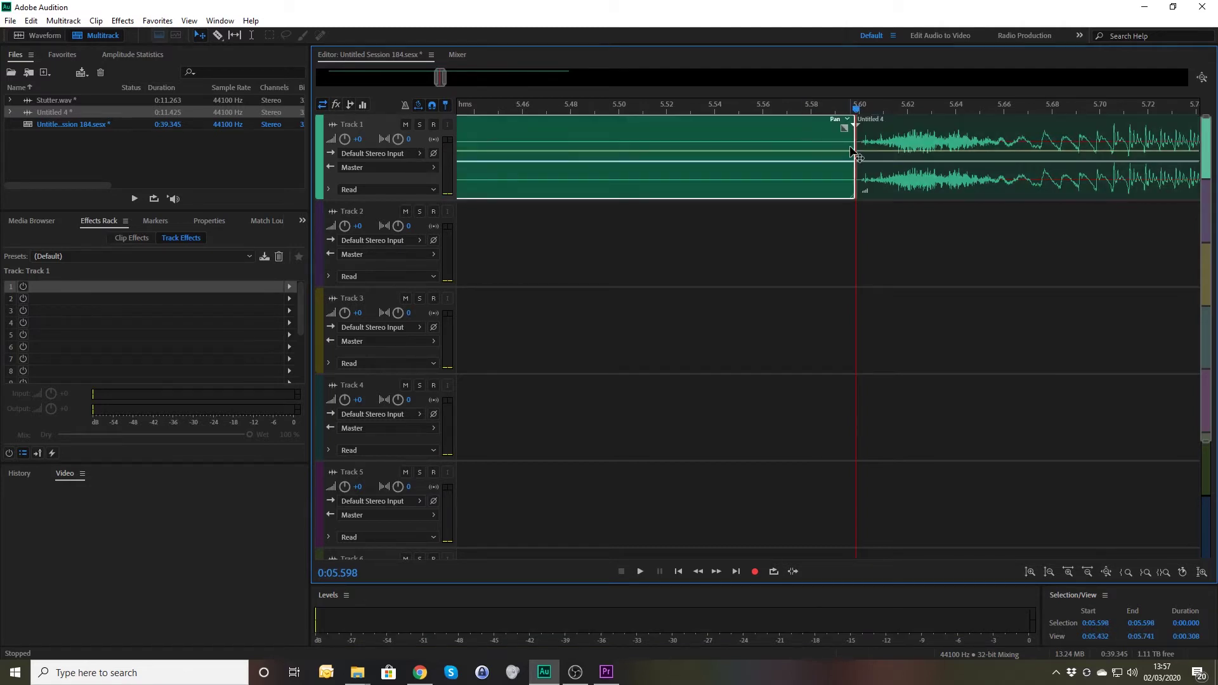
left_click_drag(843, 145, 485, 144)
Step: Drop a crossfaded copy of the second phrase's clip just before it
left_click_drag(856, 112, 924, 129)
left_click(911, 135)
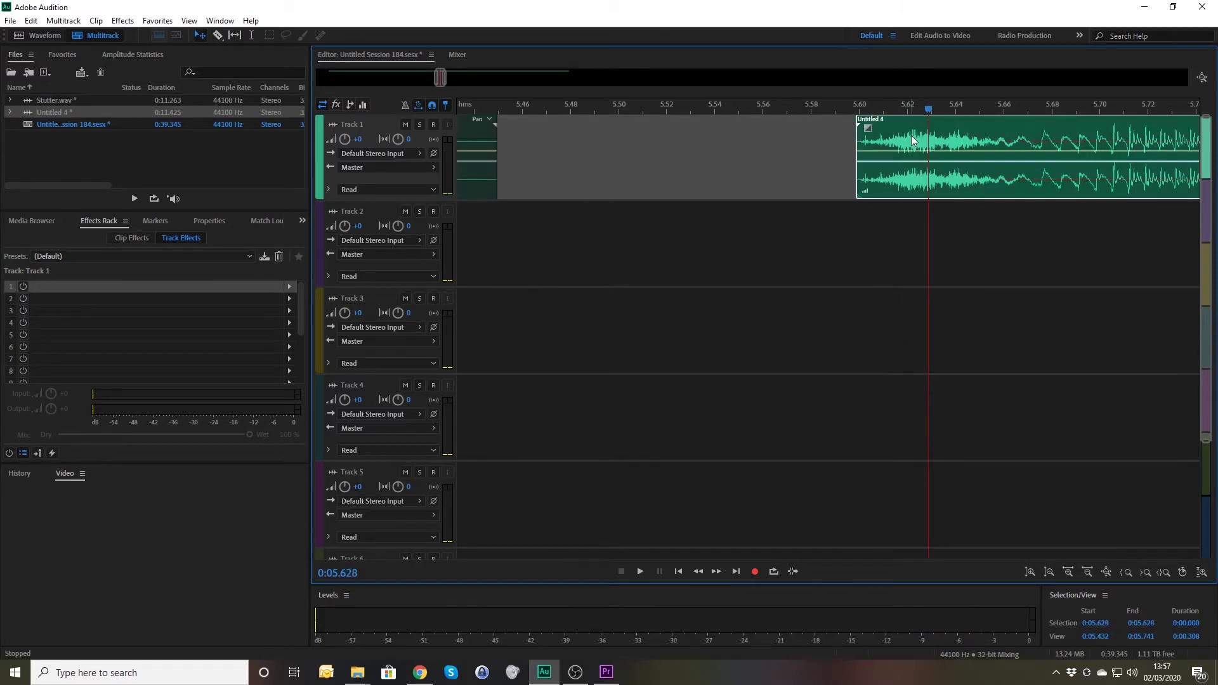
left_click_drag(888, 127, 724, 118)
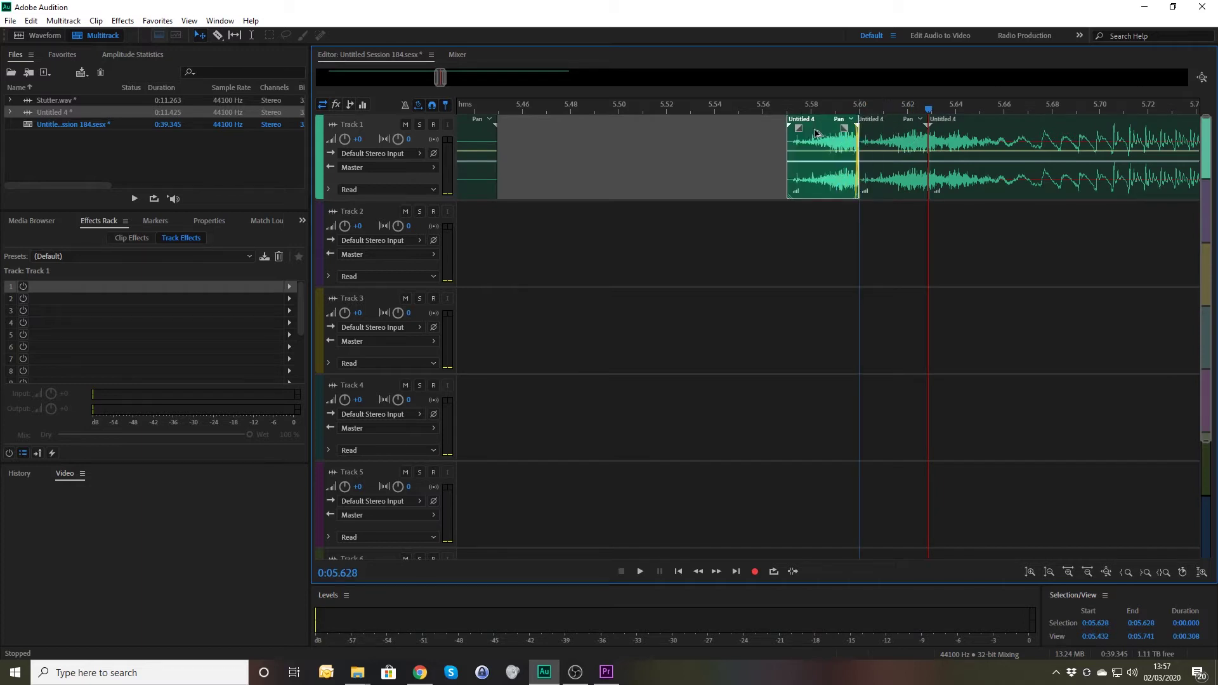
left_click(828, 133)
left_click(792, 134)
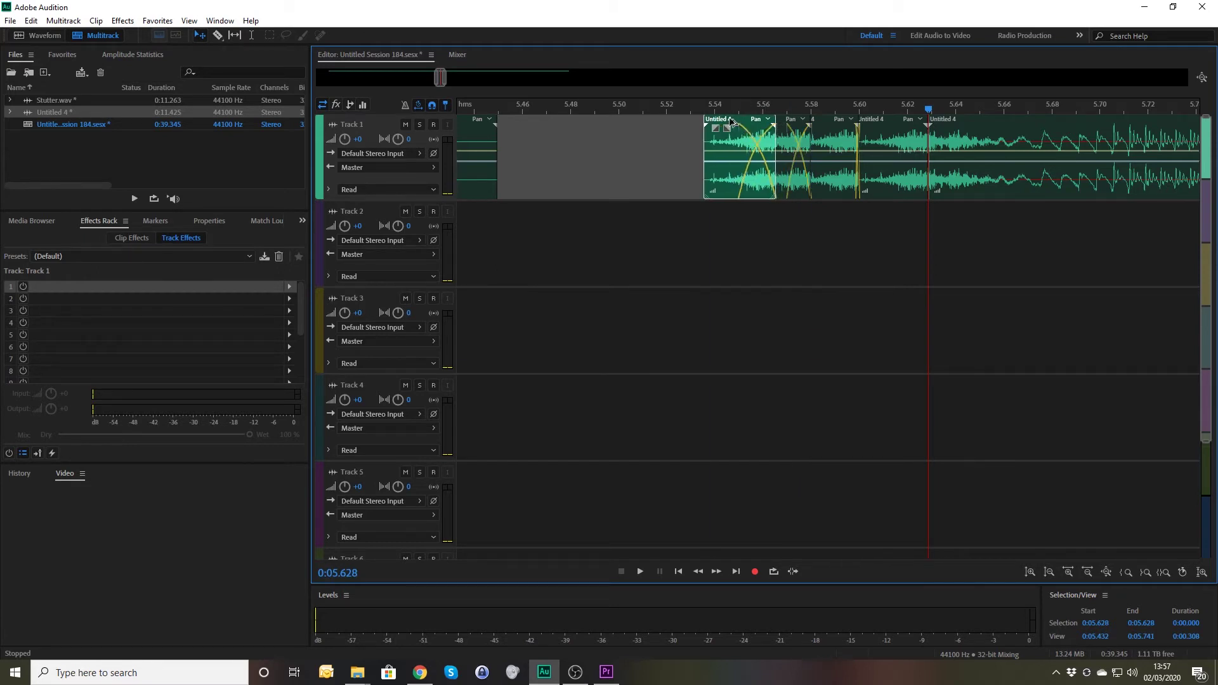
left_click(739, 127)
Step: Play back the edited second phrase from 5.48 s
left_click(654, 110)
key("space")
key("space")
scroll(659, 109, "down", 5)
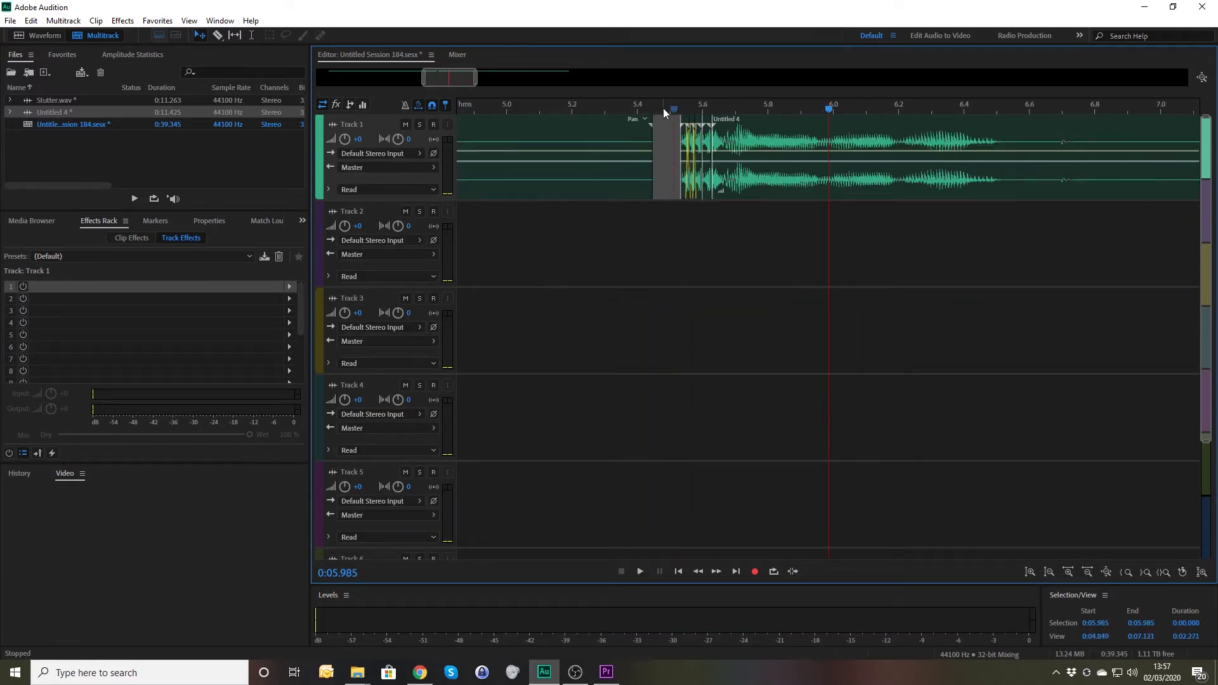
left_click(664, 108)
key("space")
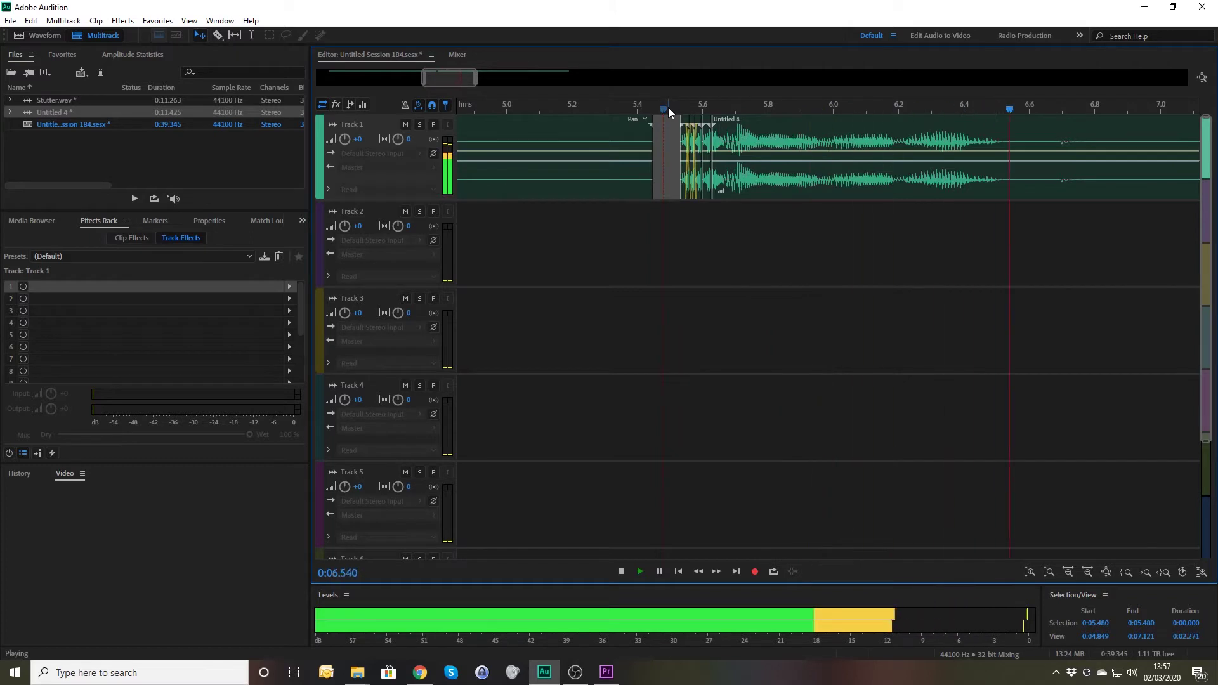
key("space")
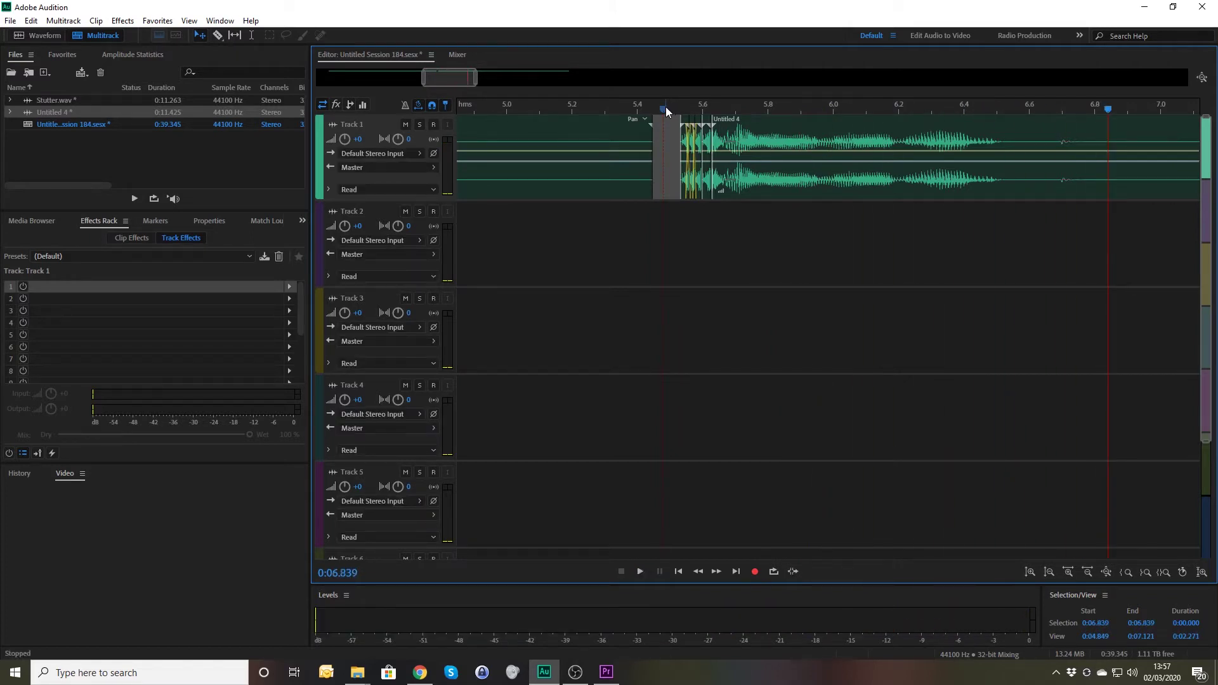
scroll(665, 106, "down", 10)
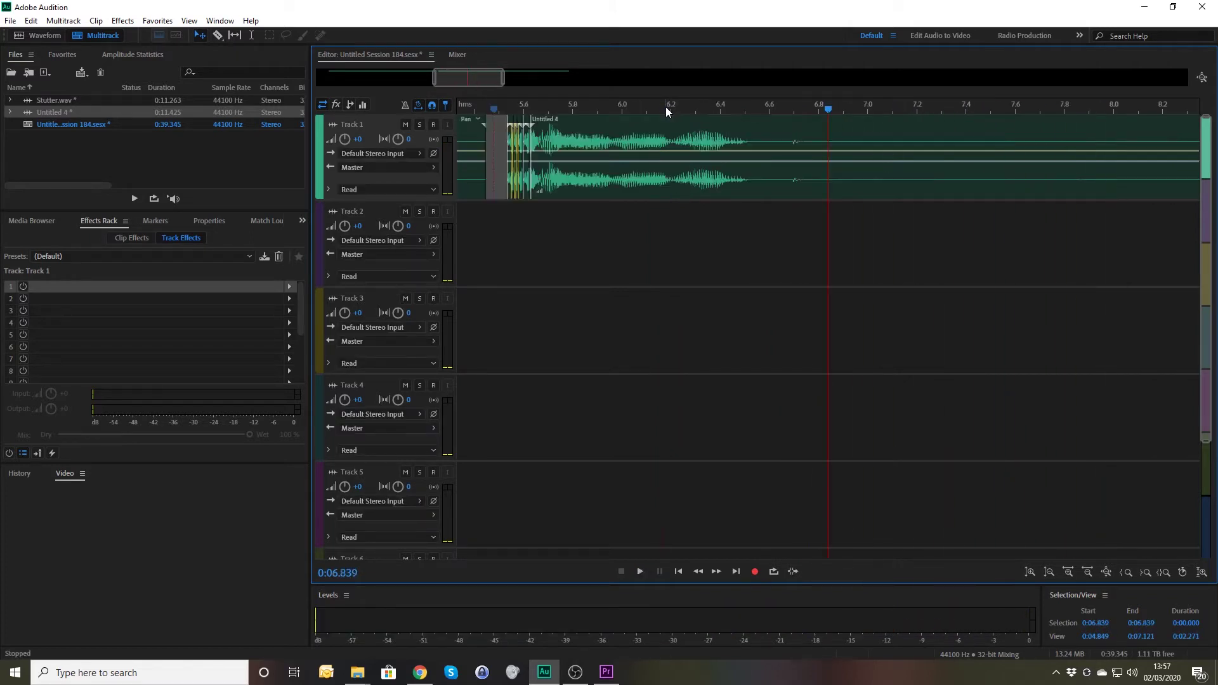
Step: Play the edit and audition the second phrase from 8.718 s and 9.817 s
left_click(472, 111)
key("space")
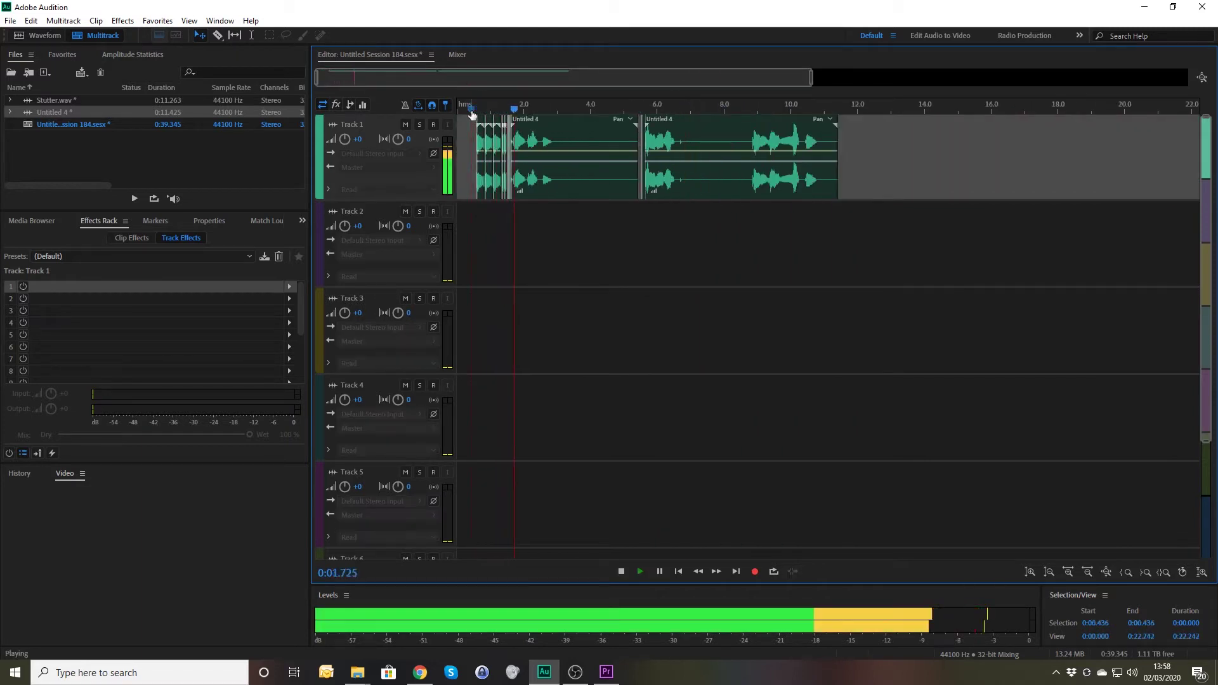
left_click(637, 111)
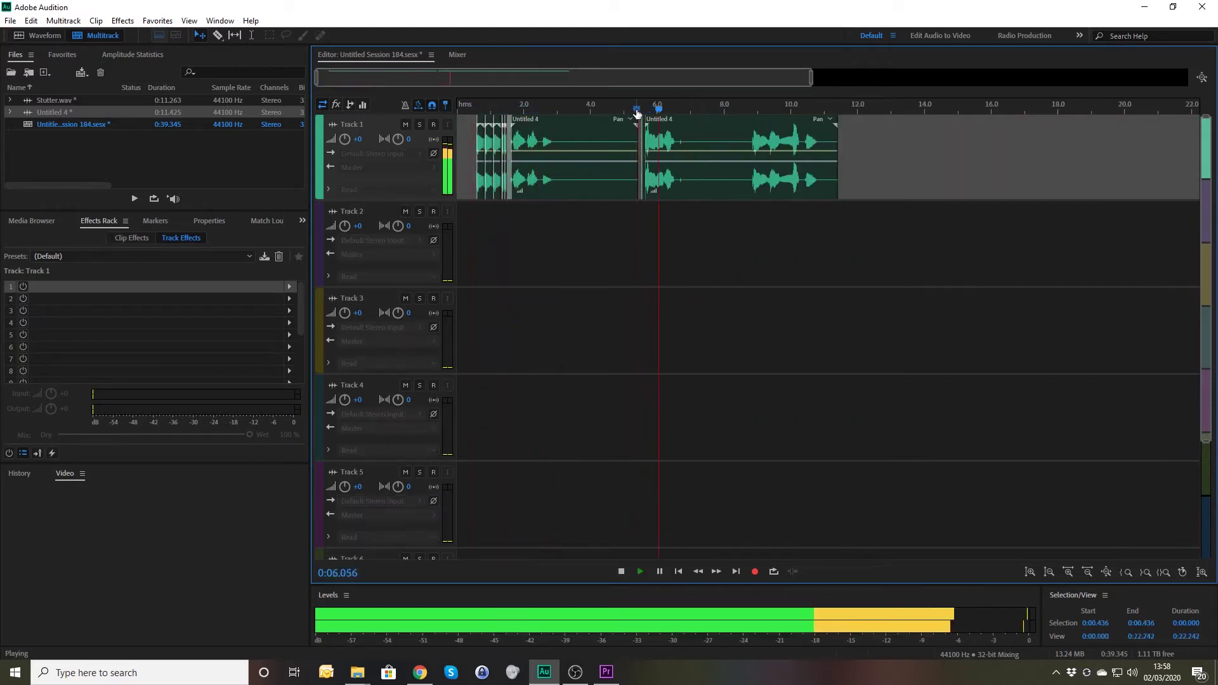
key("space")
left_click(749, 112)
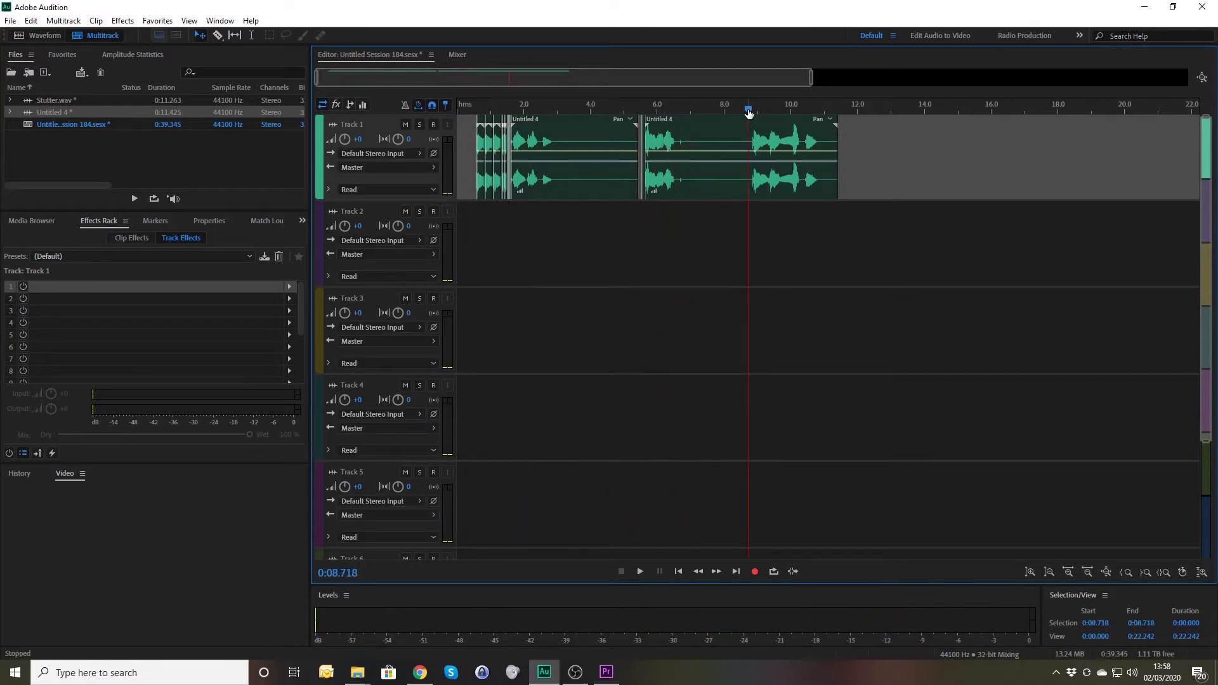
scroll(749, 113, "up", 5)
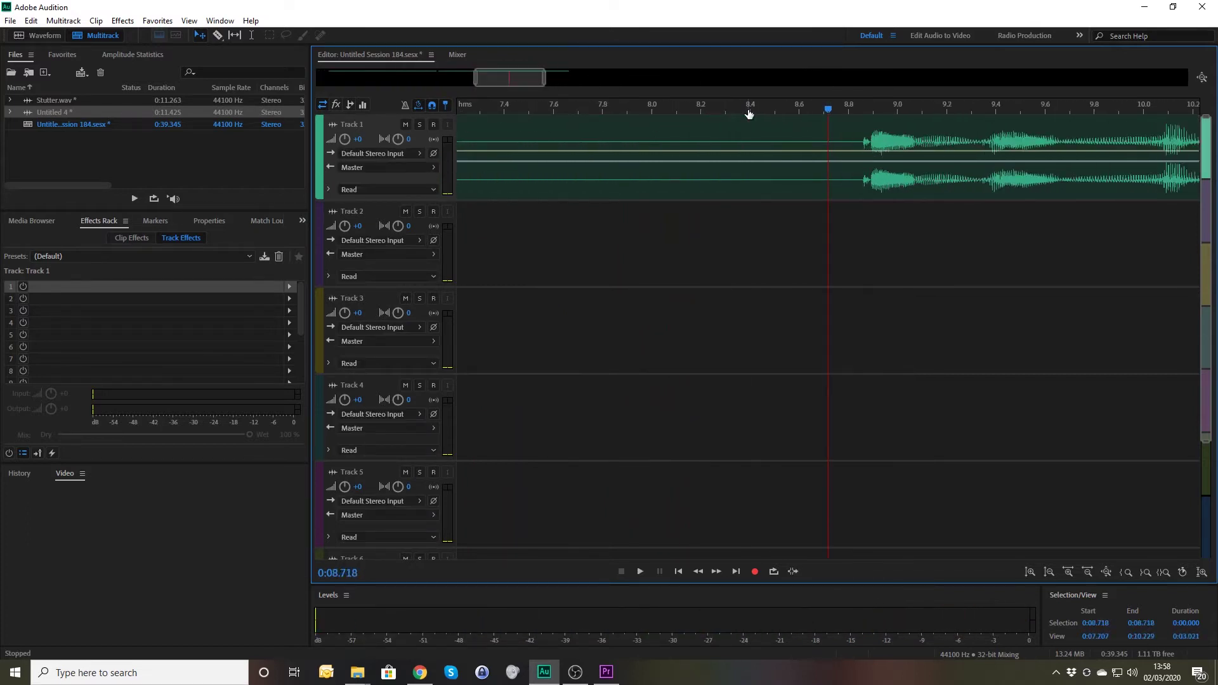
key("space")
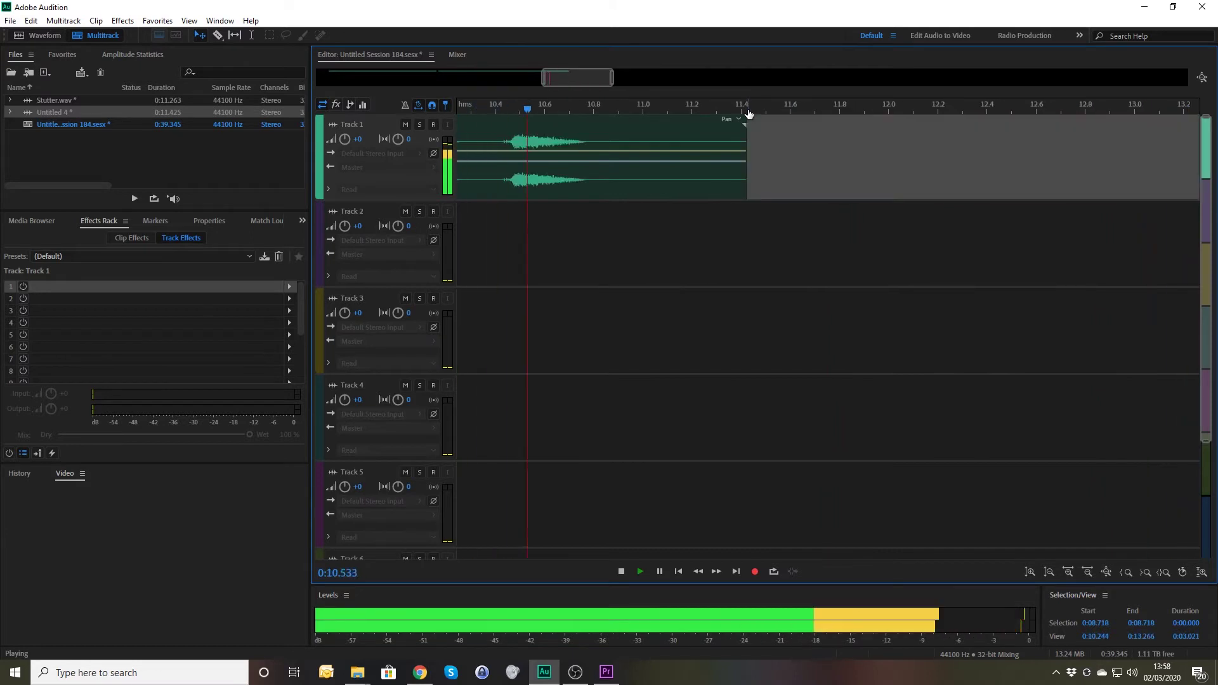
key("space")
scroll(749, 113, "down", 3)
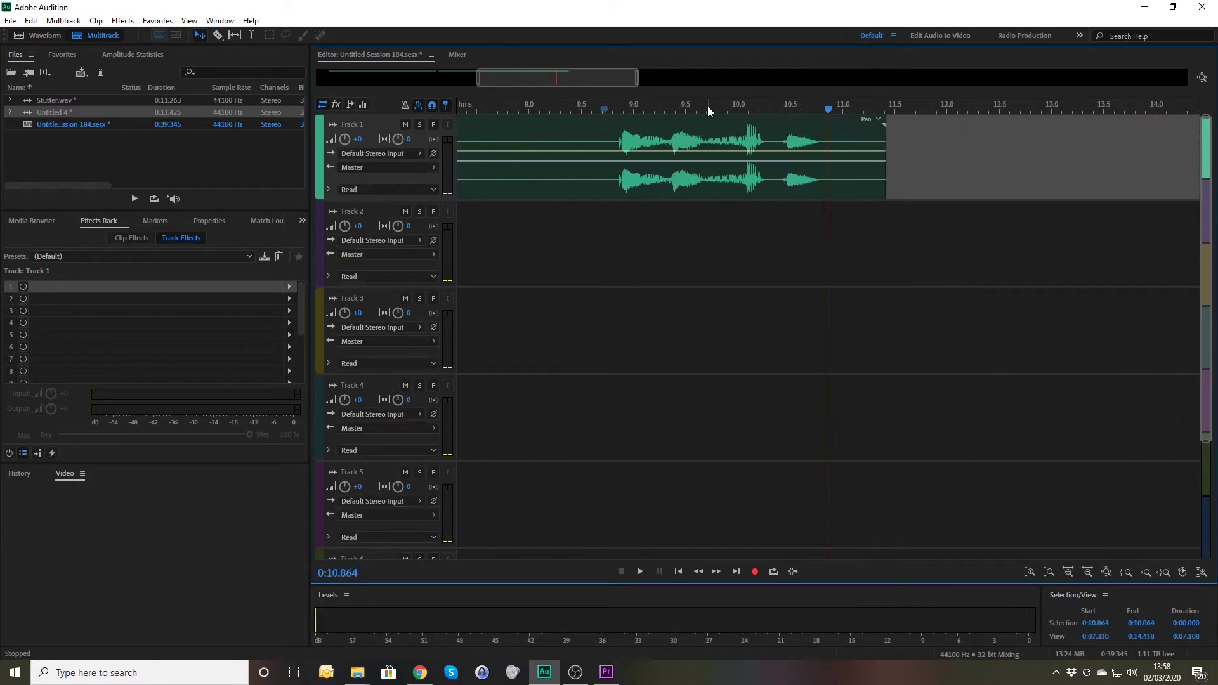
left_click(719, 108)
key("space")
key("space")
Step: Split the Track 1 clip at 9.817 s and place a copy of the right piece at about 12.1 s
left_click(731, 127)
key("ctrl+k")
left_click_drag(733, 129, 977, 138)
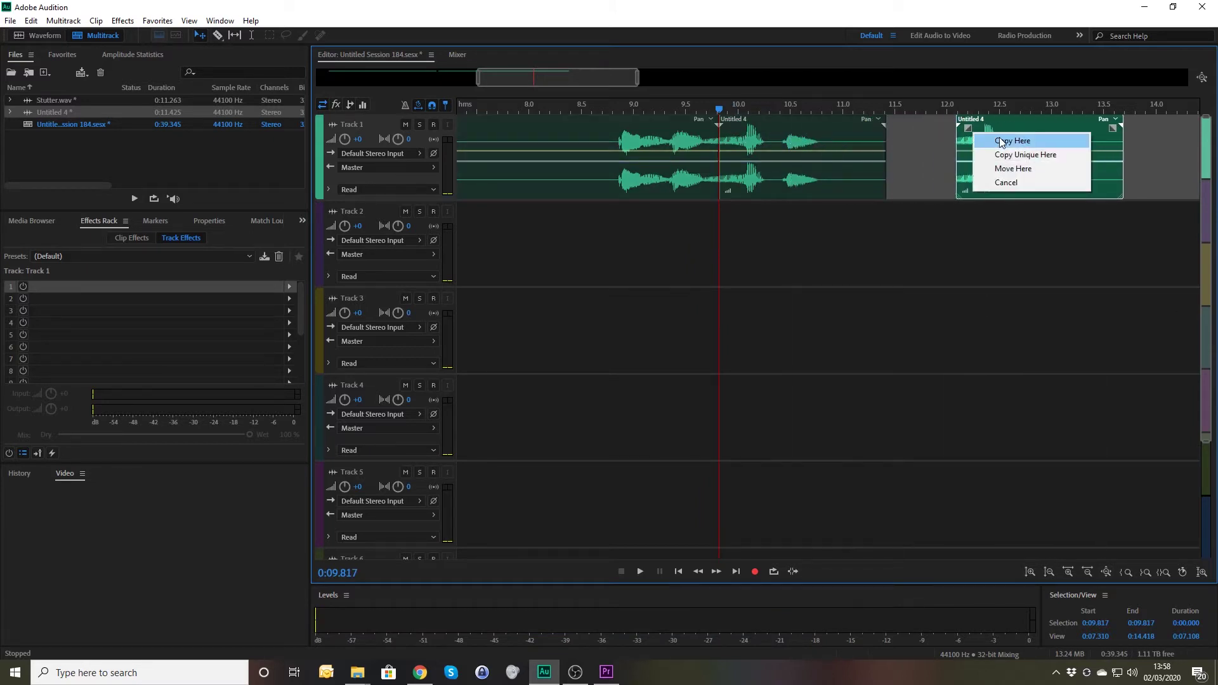
left_click(993, 139)
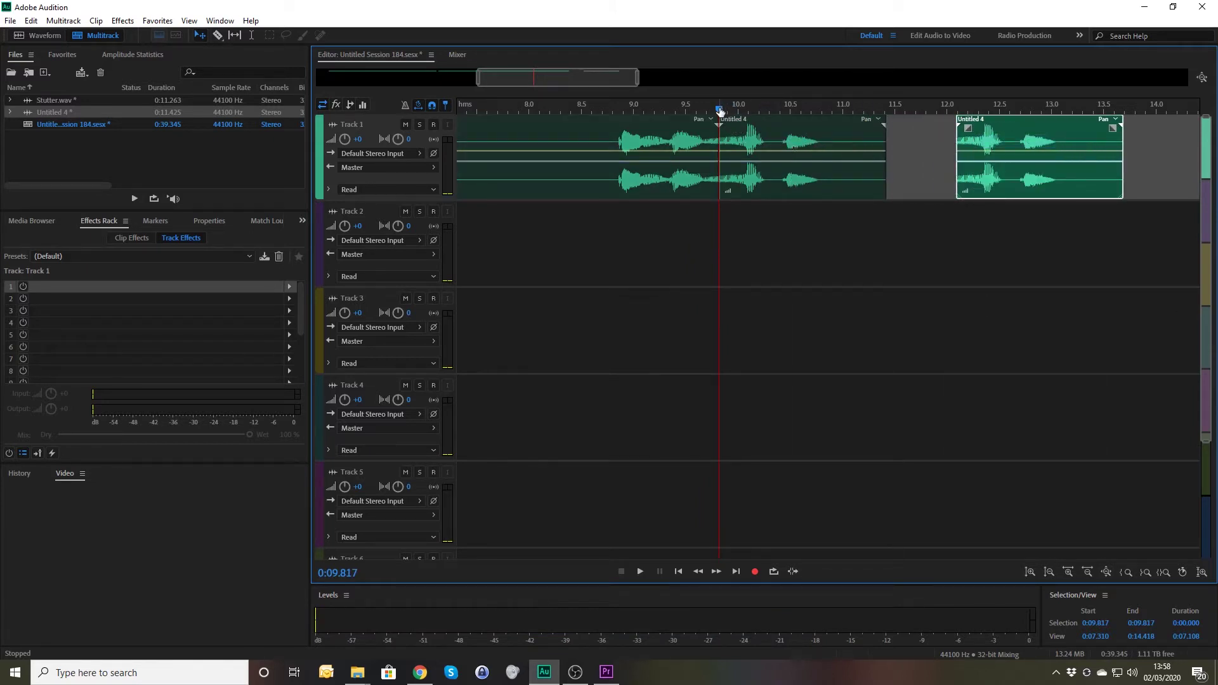
Step: Cut the phrase at 10.272 s and 9.950 s, deleting the extra pieces around the short slice
left_click_drag(719, 109, 767, 112)
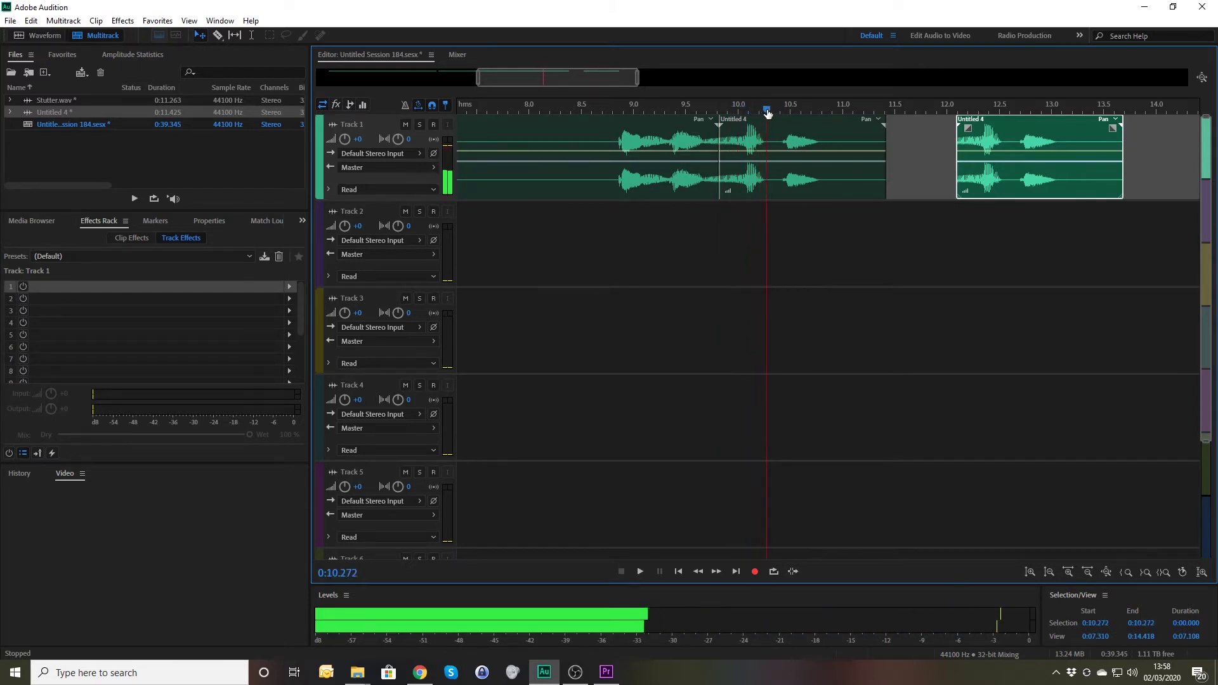
left_click(787, 136)
key("ctrl+k")
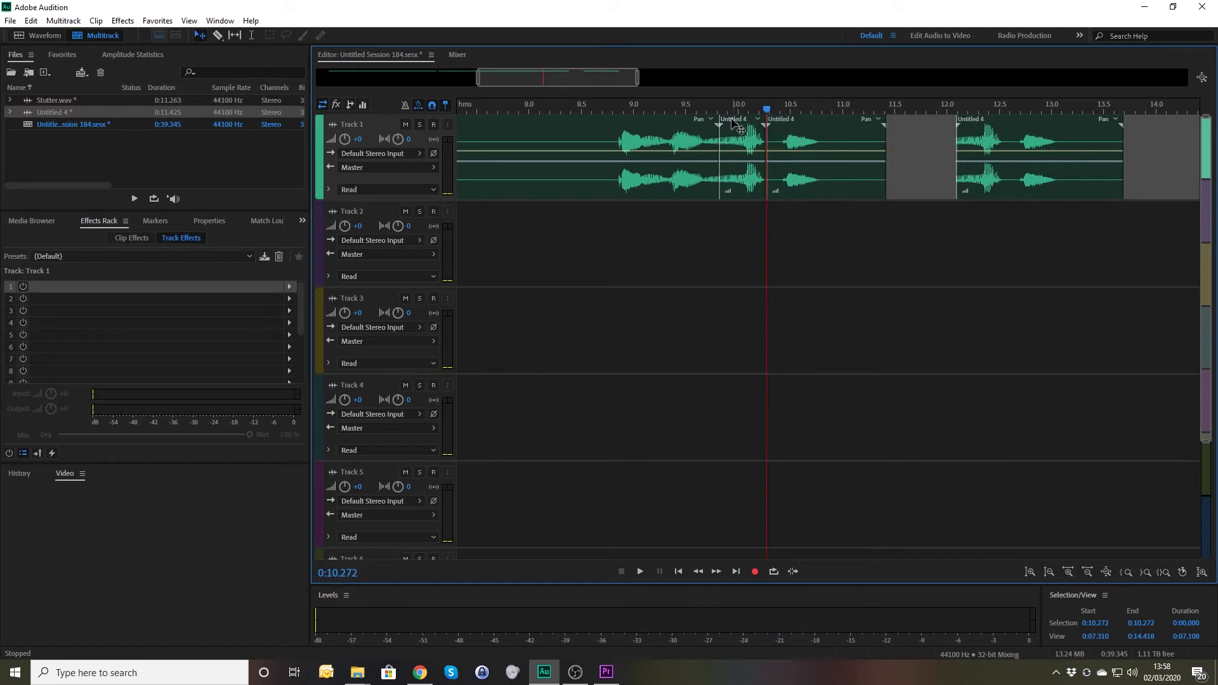
left_click_drag(765, 109, 733, 113)
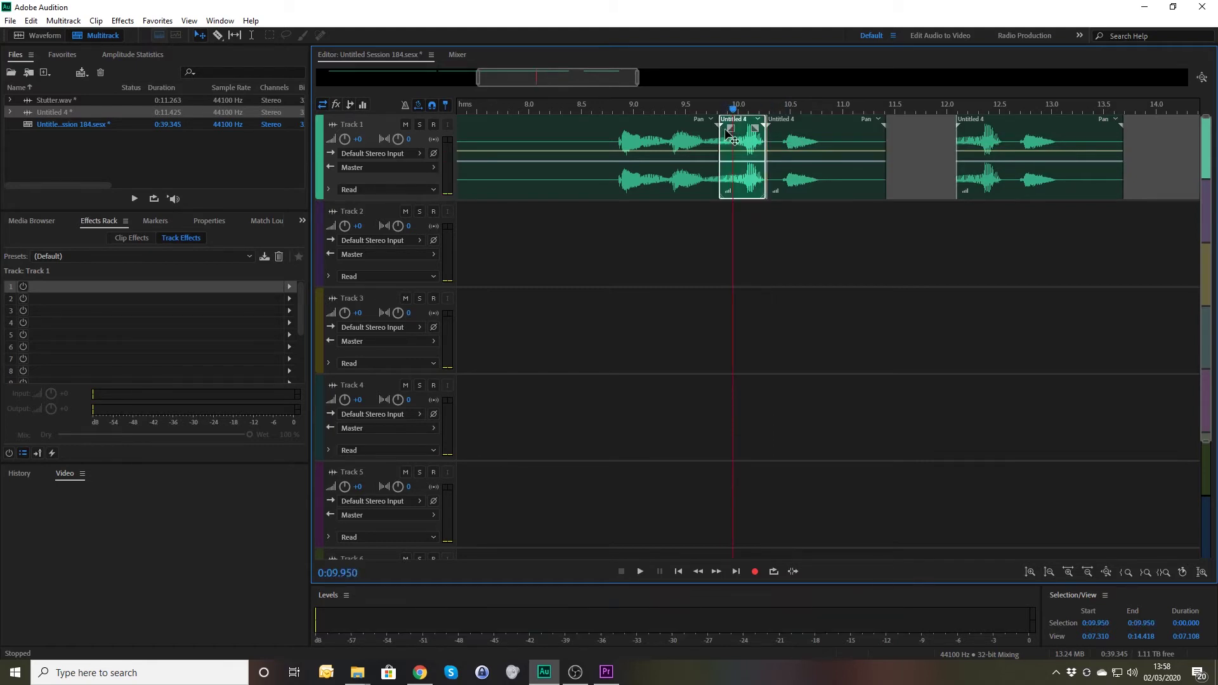
left_click(725, 129)
key("ctrl+k")
left_click(725, 130)
key("Delete")
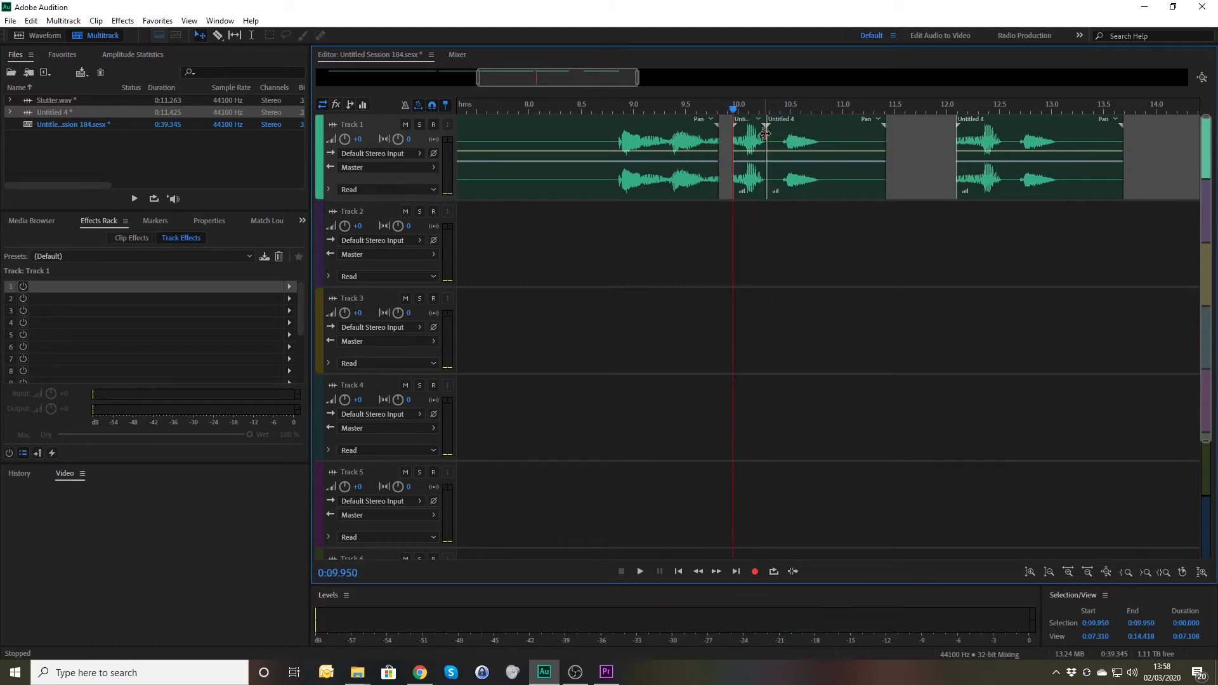
left_click(769, 132)
key("Delete")
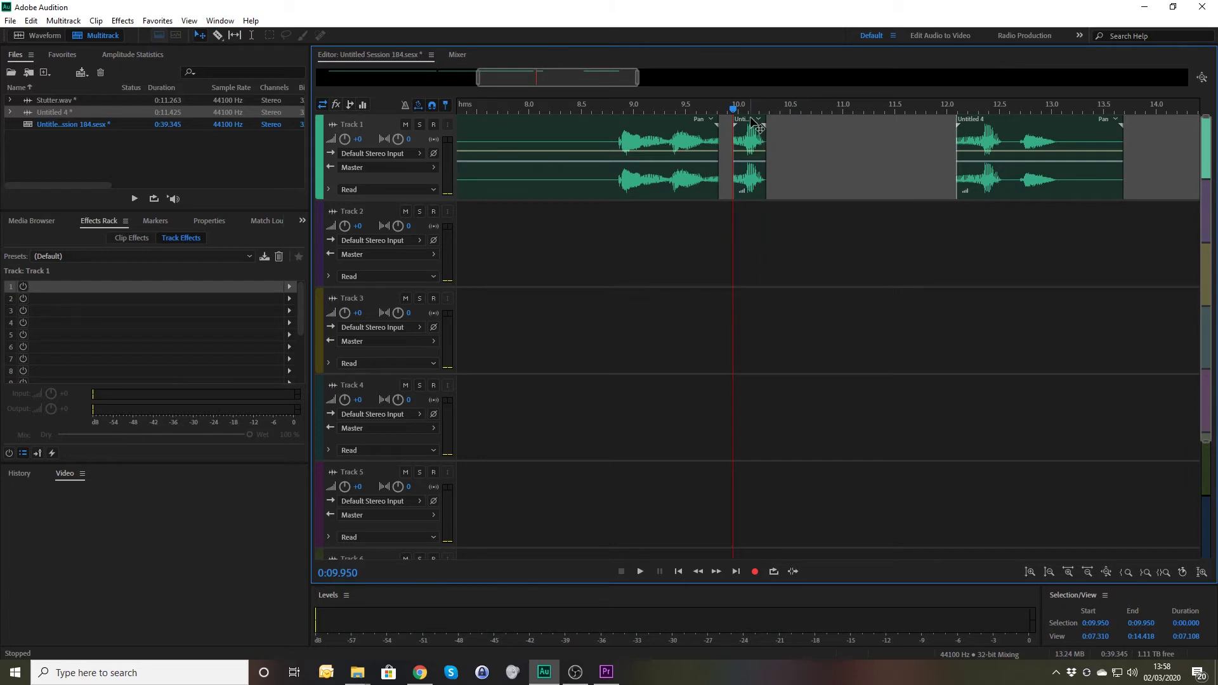
Step: Line up several copies of the short slice back to back to form the stutter
left_click_drag(756, 130, 808, 123)
left_click(782, 132)
left_click(825, 125)
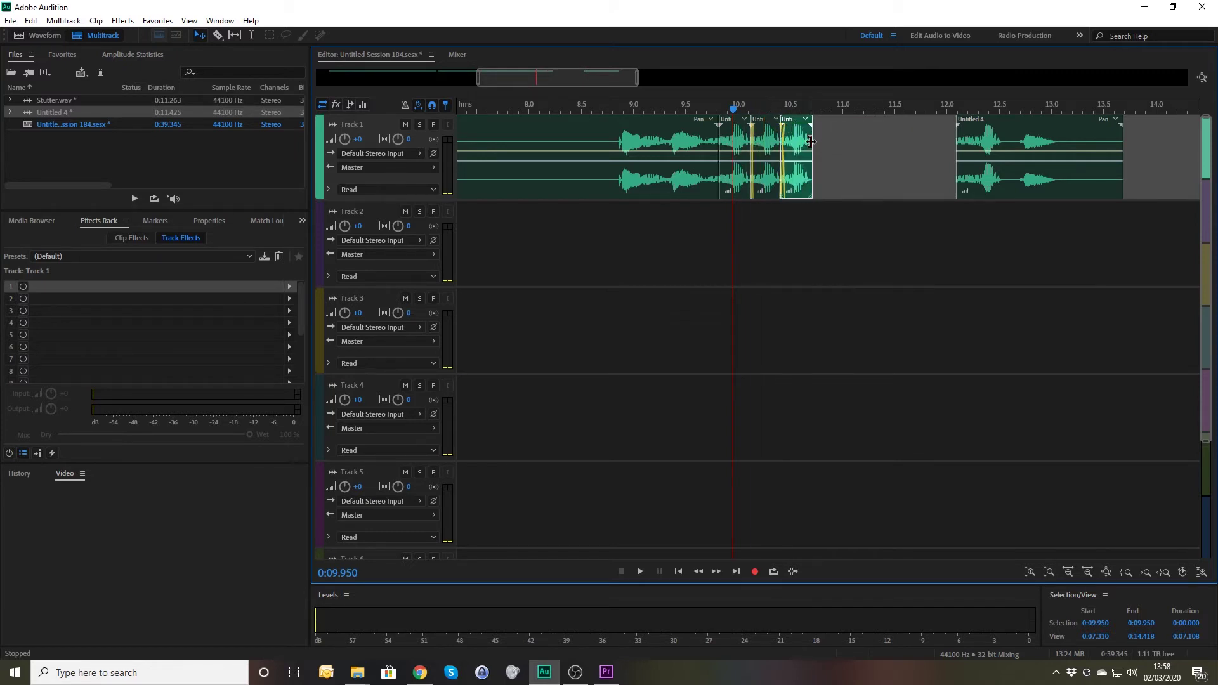
left_click_drag(791, 130, 810, 123)
left_click(888, 130)
Step: Delete the Untitled 4 clip at 12.1 s, undo that, and play the stuttered phrase
left_click(959, 130)
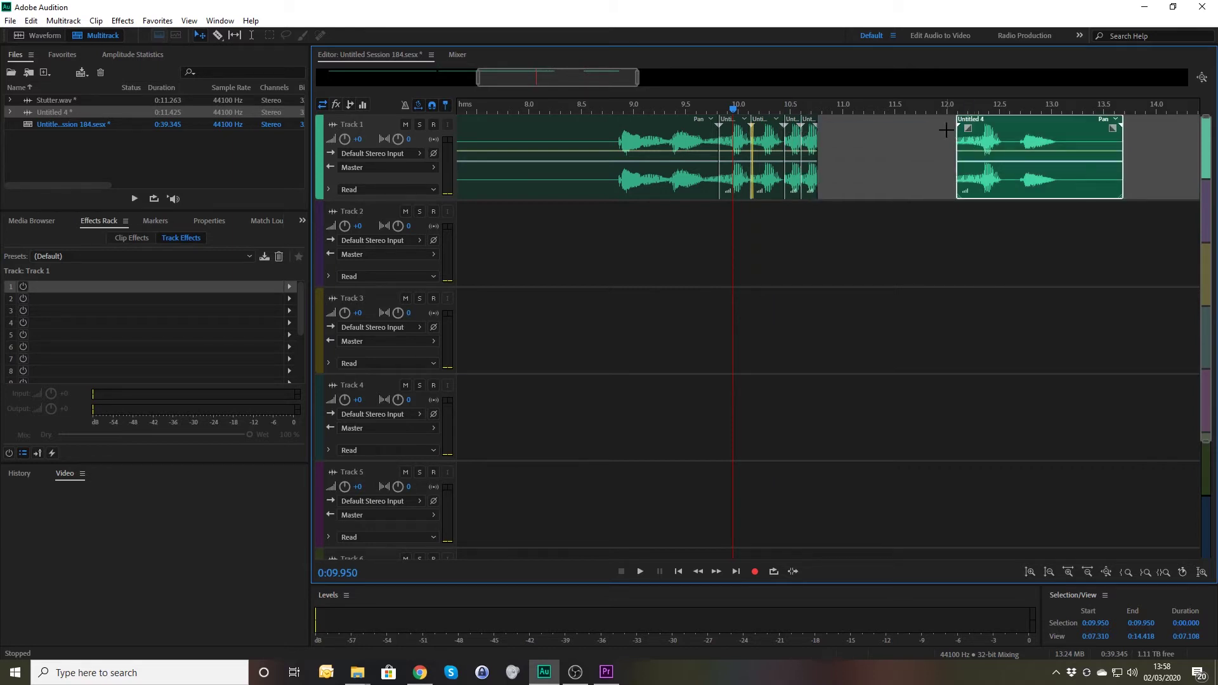
key("Delete")
key("ctrl+z")
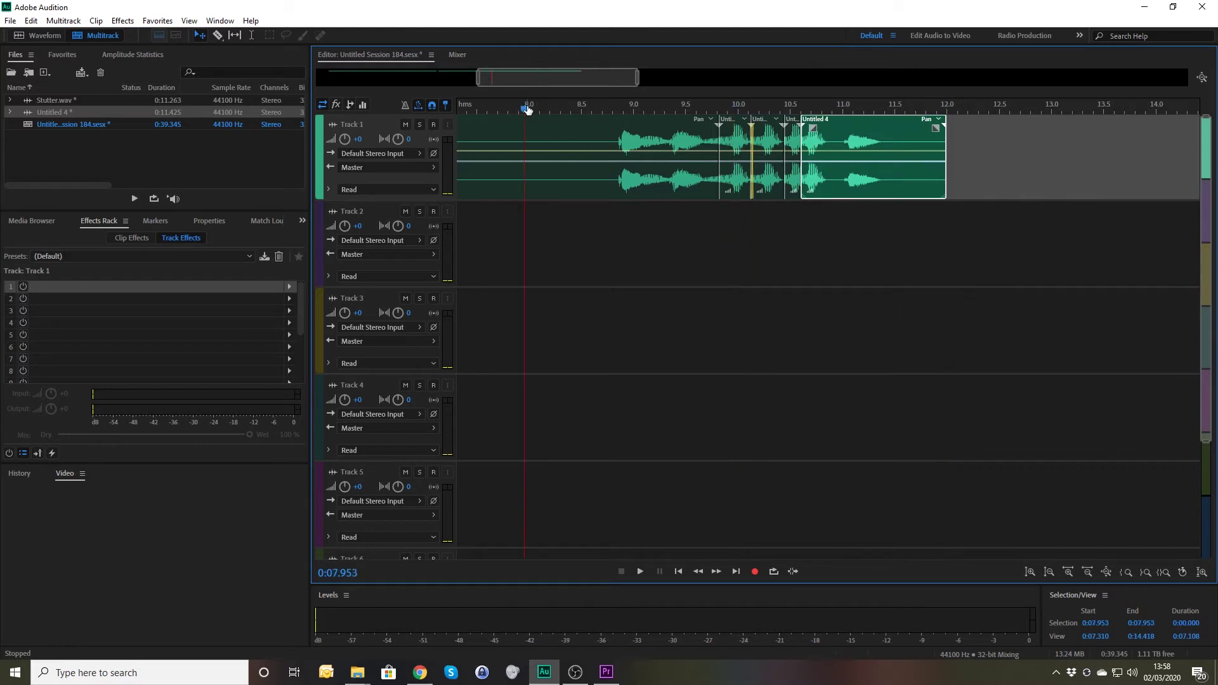
key("space")
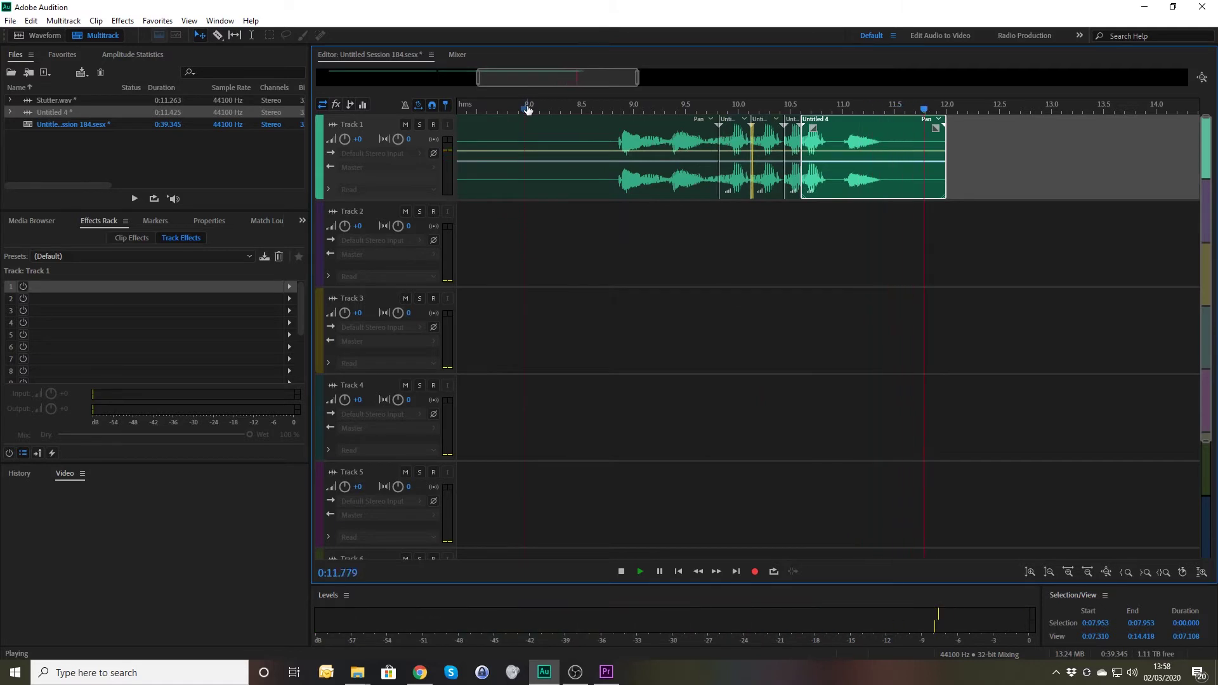
key("space")
scroll(536, 108, "down", 5)
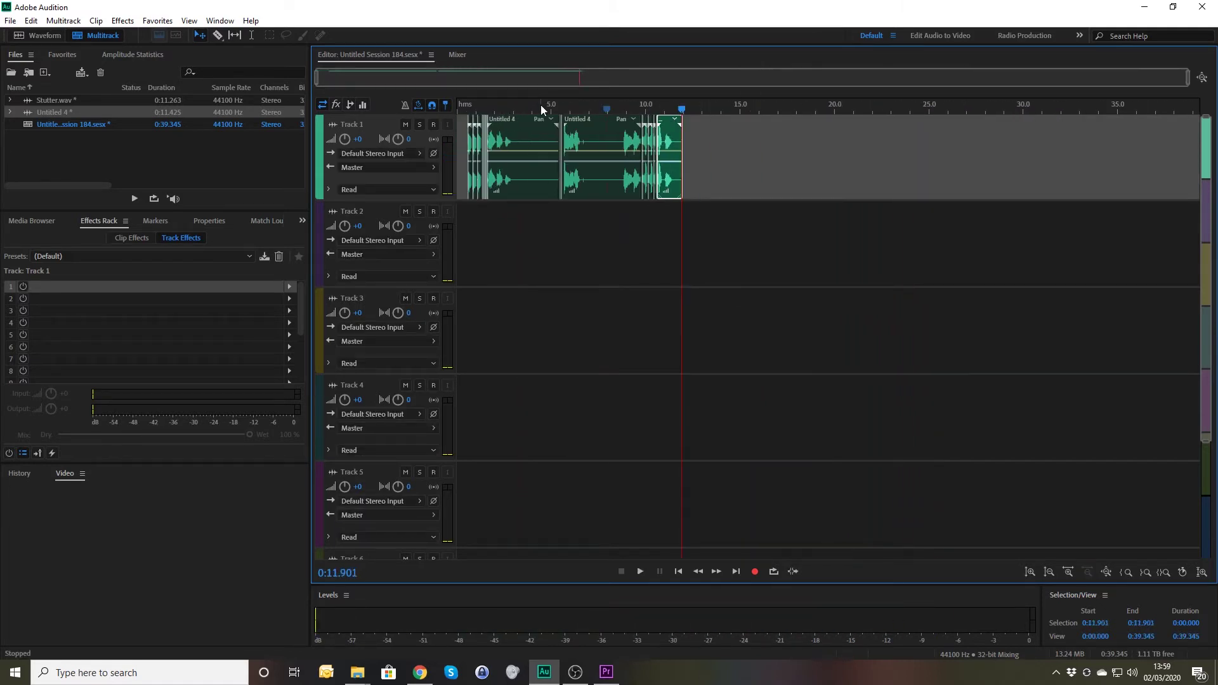
Step: Return to the session start and select each of the first three Track 1 clips
scroll(539, 105, "up", 3)
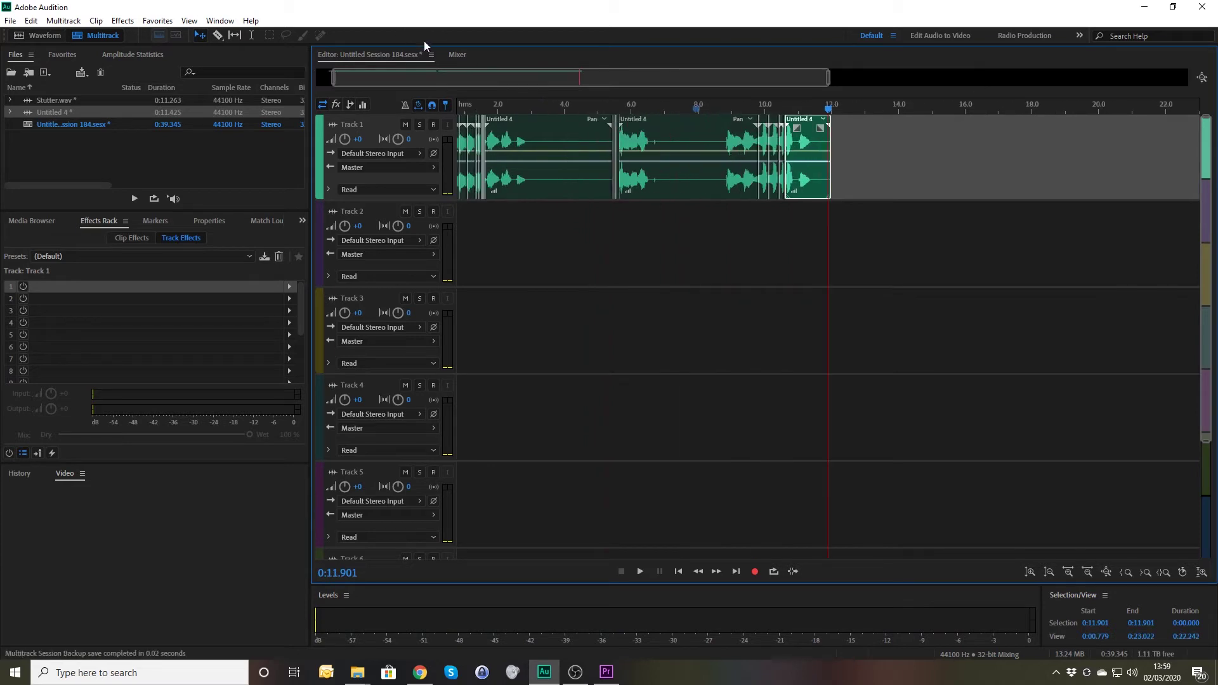
left_click_drag(462, 109, 451, 108)
scroll(452, 106, "up", 4)
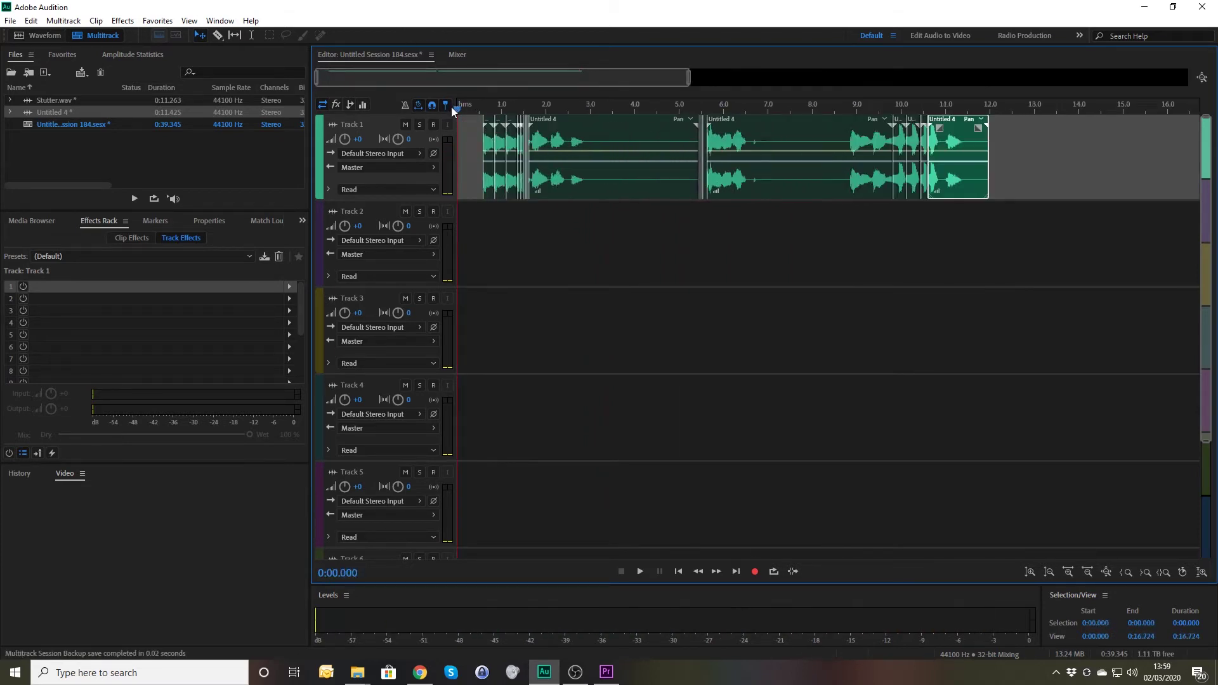
scroll(458, 98, "up", 2)
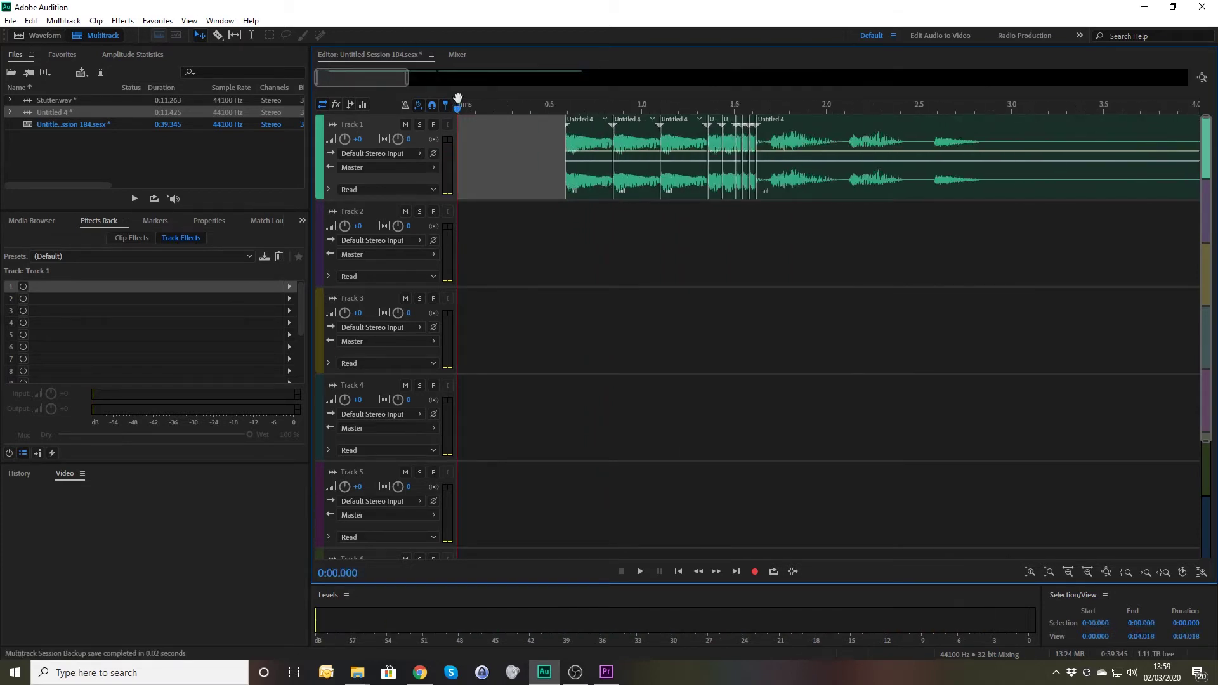
left_click(591, 162)
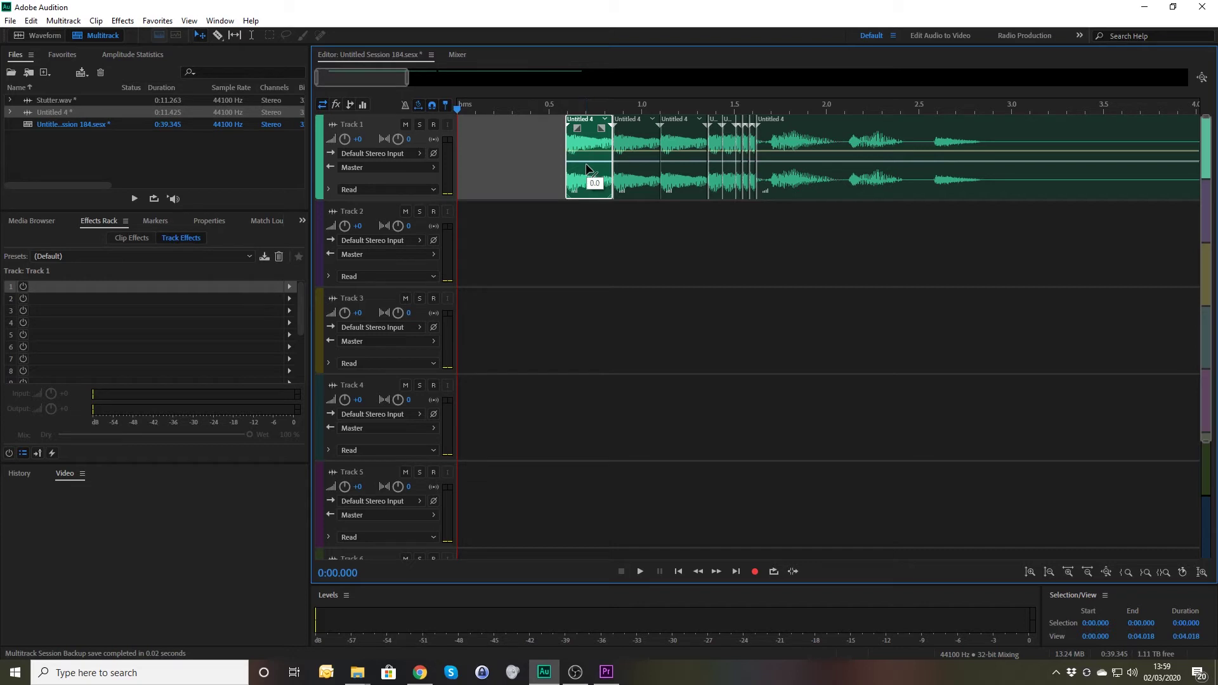
left_click(644, 165)
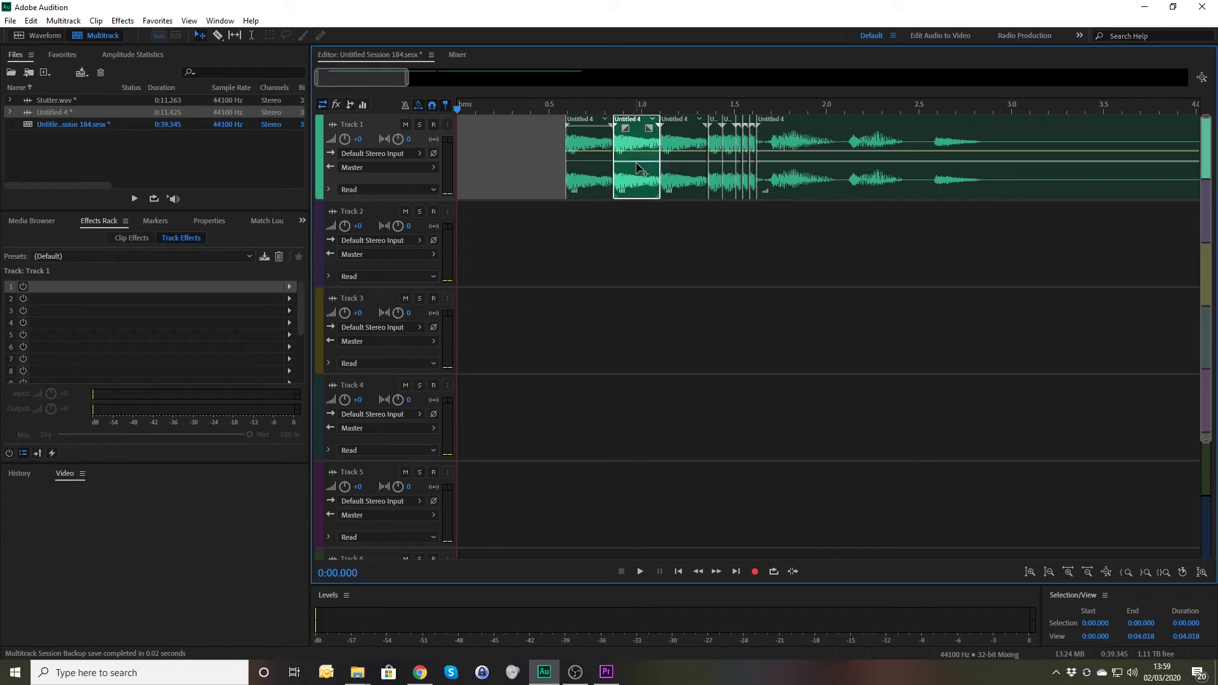
left_click(676, 164)
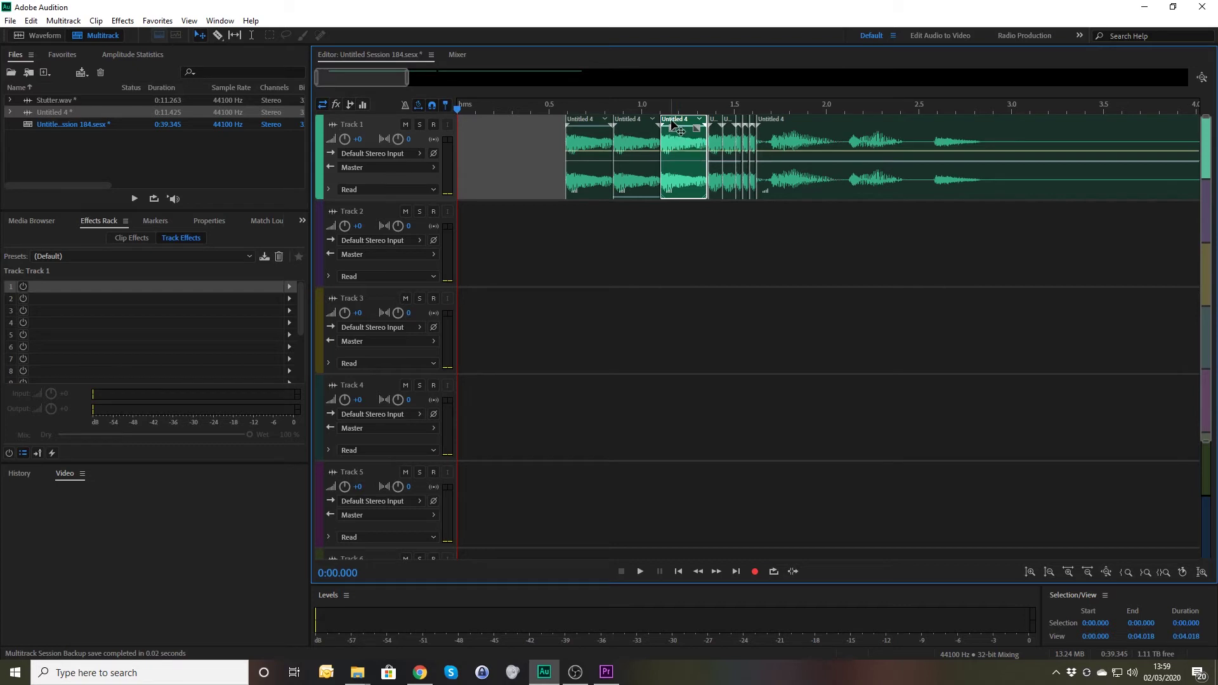
Step: Zoom into the stutter near 1.37 s and drag the next short slice to crossfade with the previous one
key("=")
key("=")
mouse_move(1054, 106)
left_mouse_down()
mouse_move(1199, 106)
mouse_move(1079, 105)
left_mouse_up()
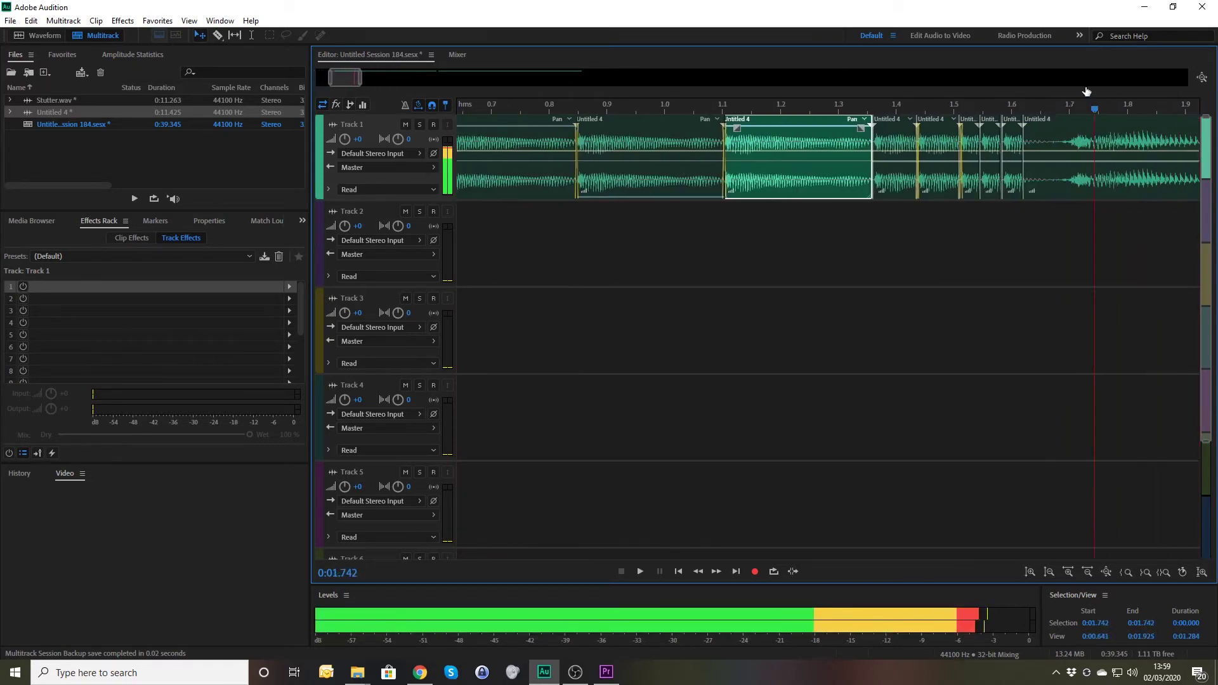
left_click(896, 162)
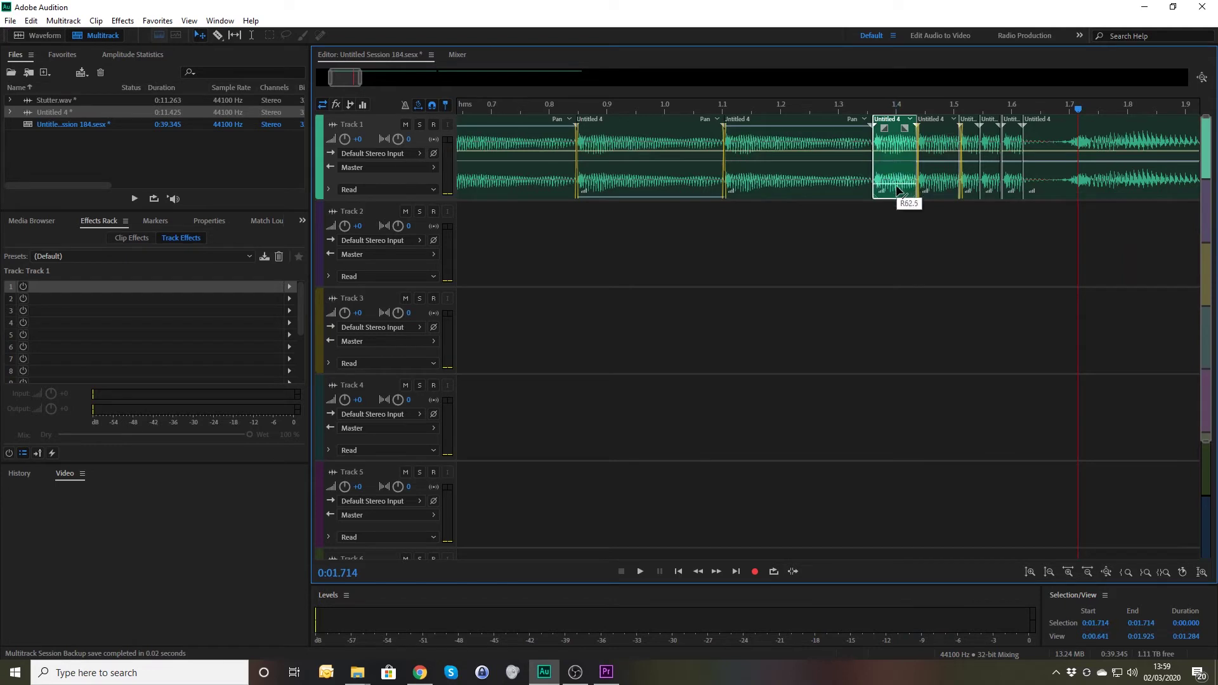
left_click(935, 154)
mouse_move(935, 148)
left_mouse_down()
mouse_move(938, 163)
mouse_move(951, 143)
left_mouse_up()
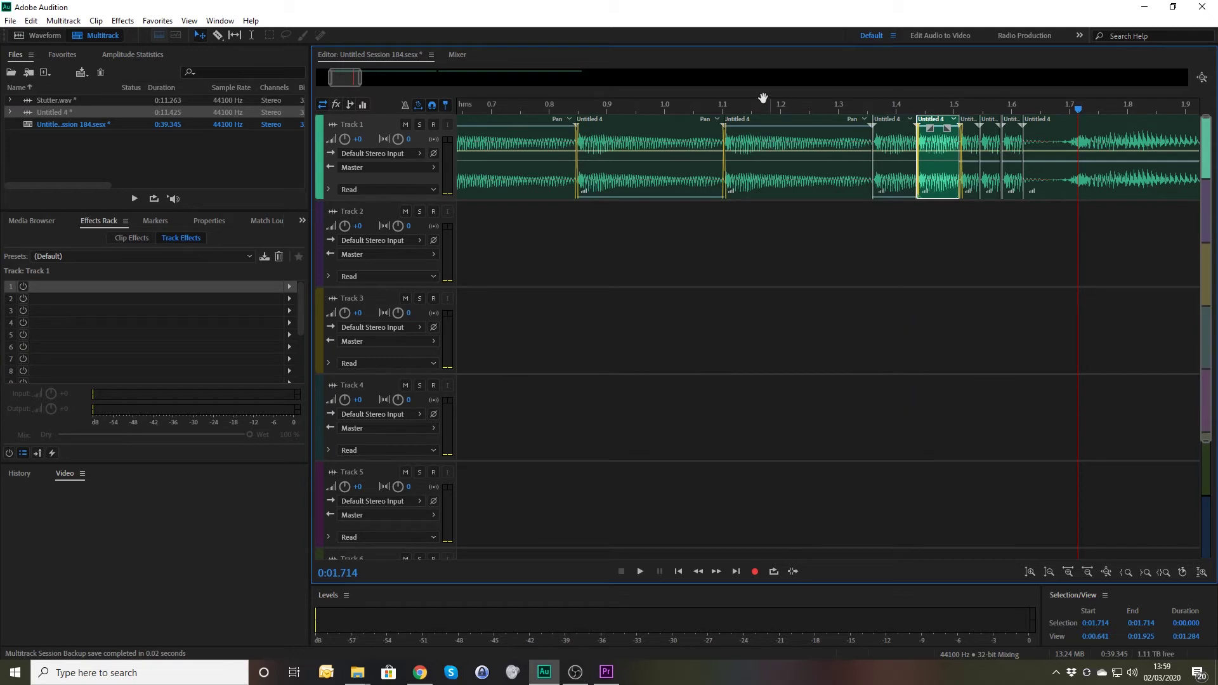
scroll(661, 102, "down", 5)
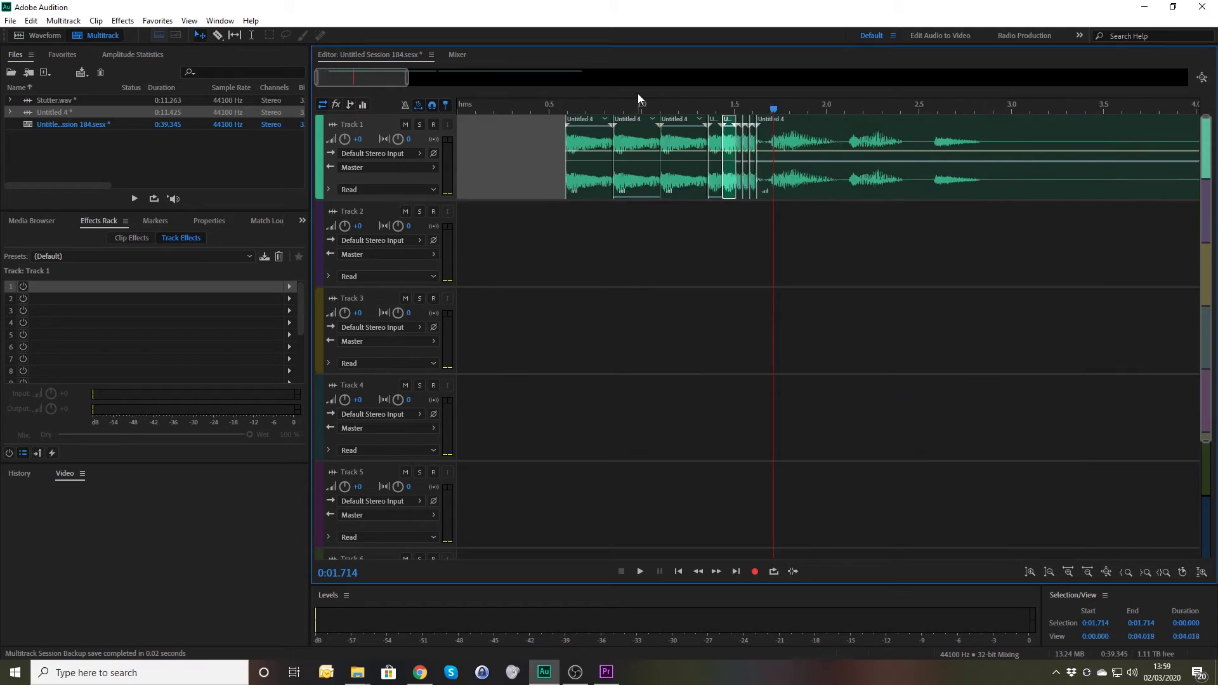
left_click(540, 112)
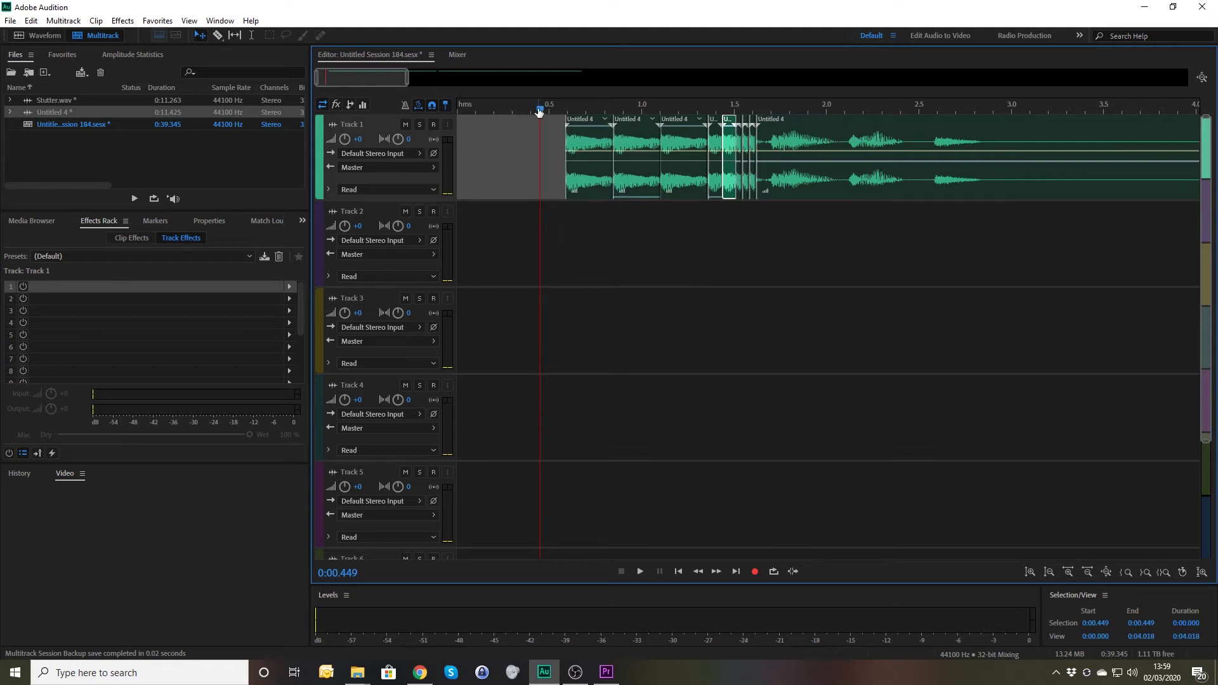
left_click(481, 109)
key("space")
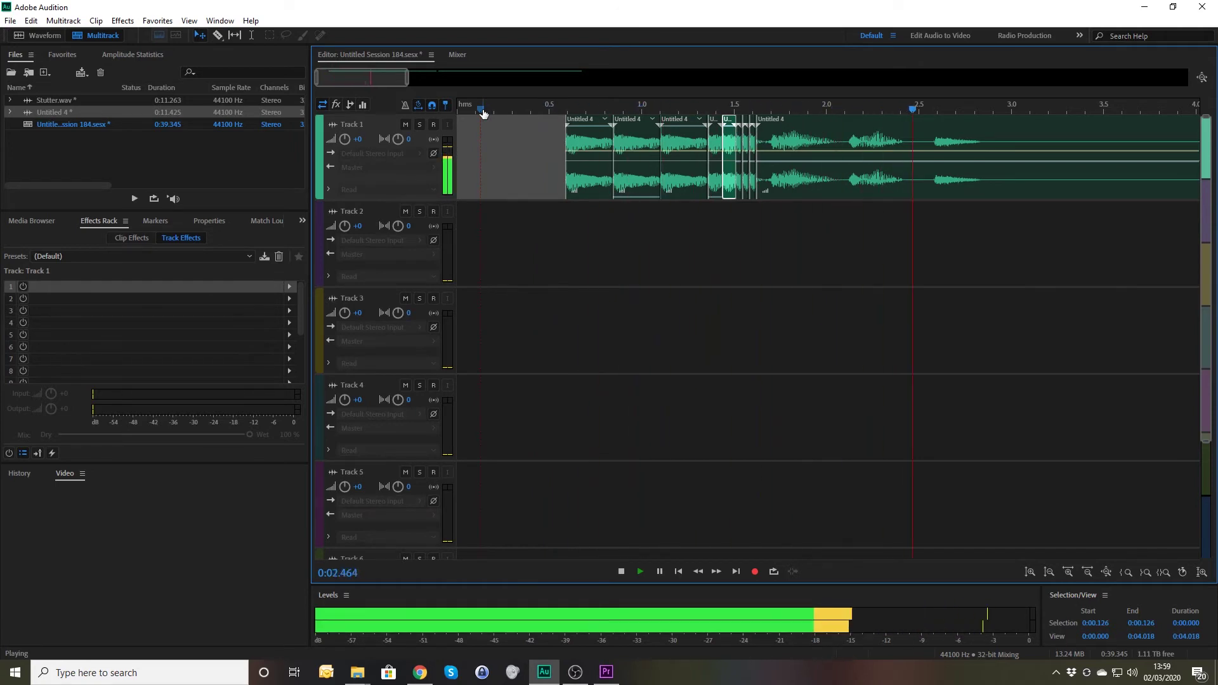
key("space")
left_click(483, 111)
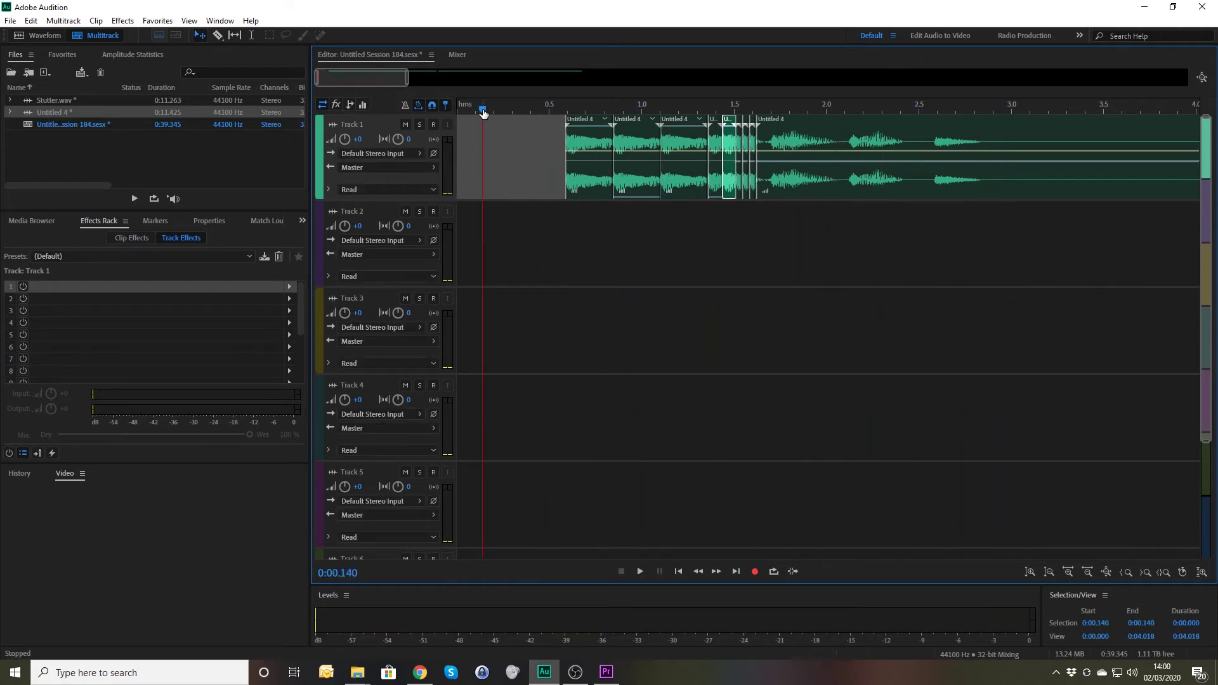
key("space")
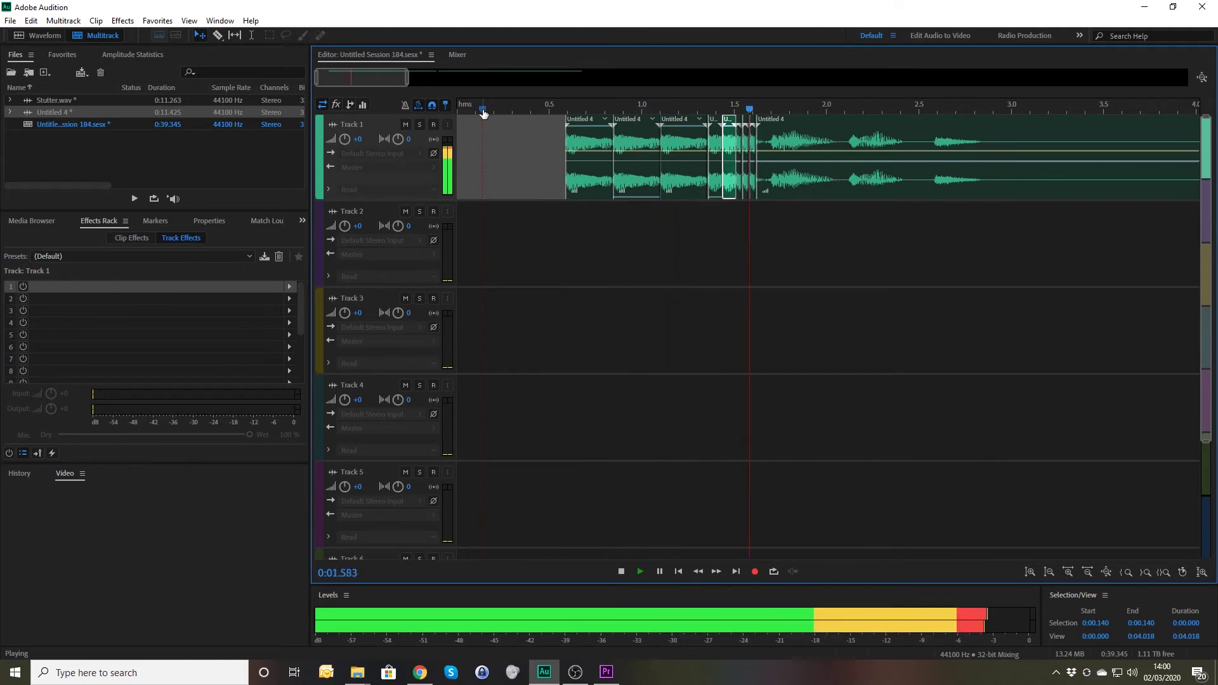
scroll(483, 113, "down", 5)
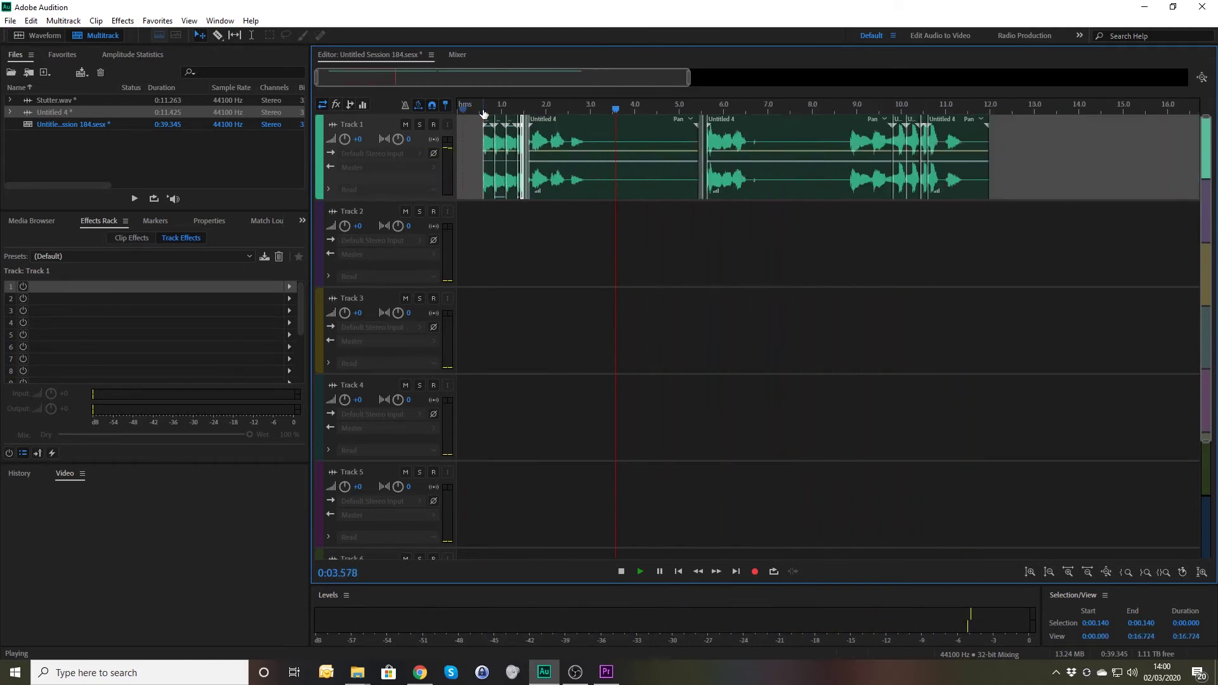
key("space")
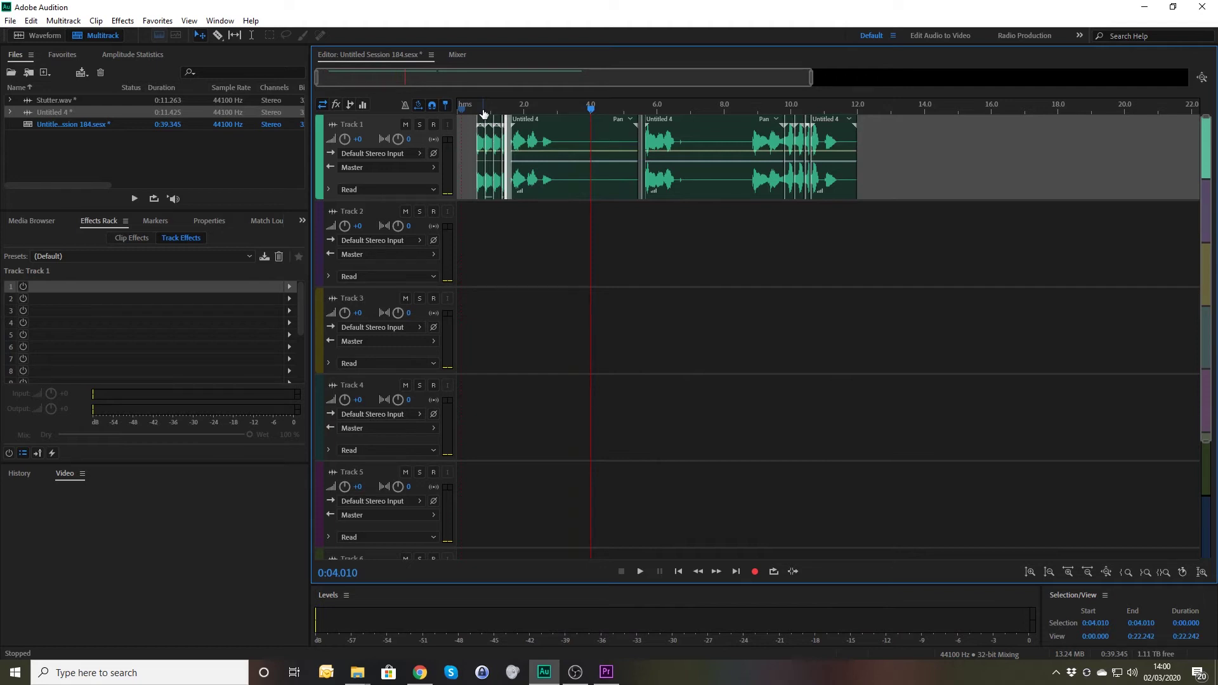
left_click(776, 113)
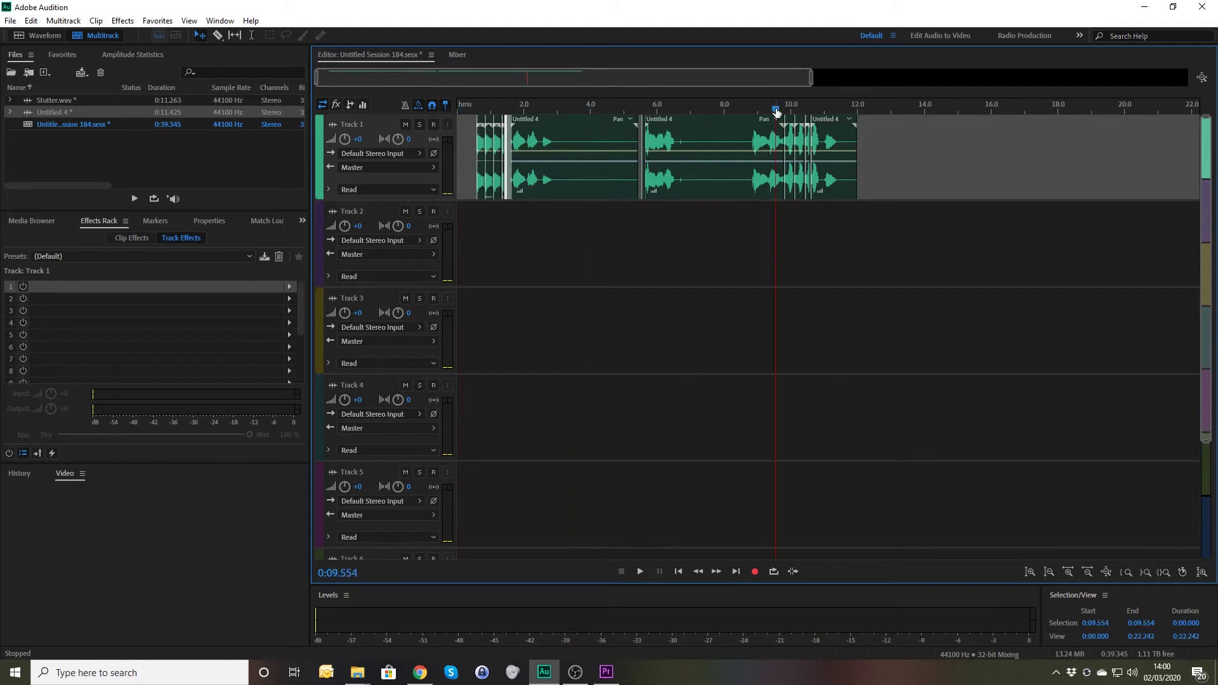
scroll(777, 112, "up", 5)
left_click(718, 109)
key("space")
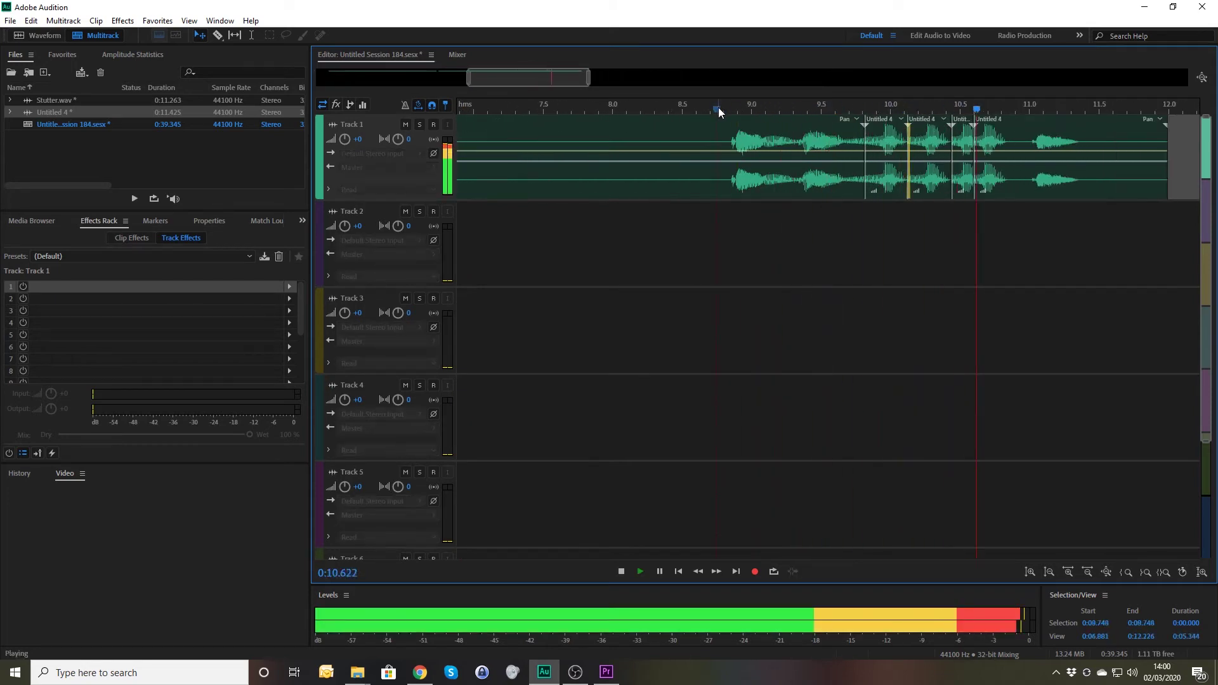
key("space")
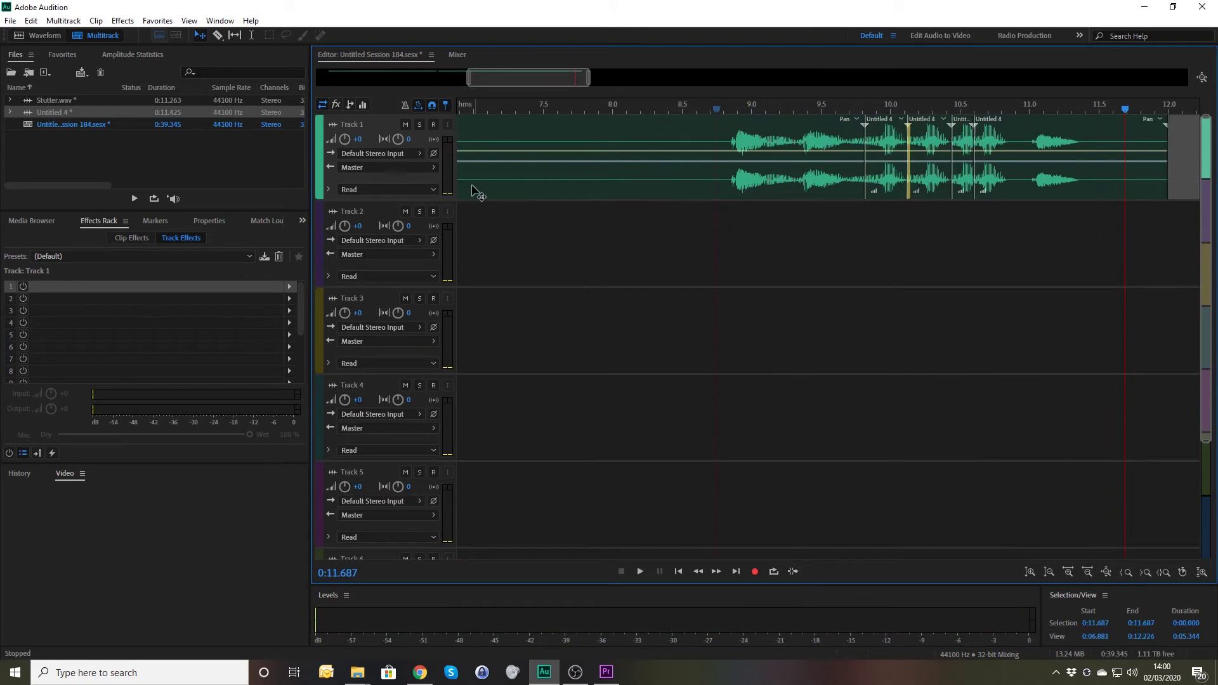
Step: Add a Pitch Shifter effect at 0 semitones and 0 cents to Track 1's effects rack
left_click(329, 189)
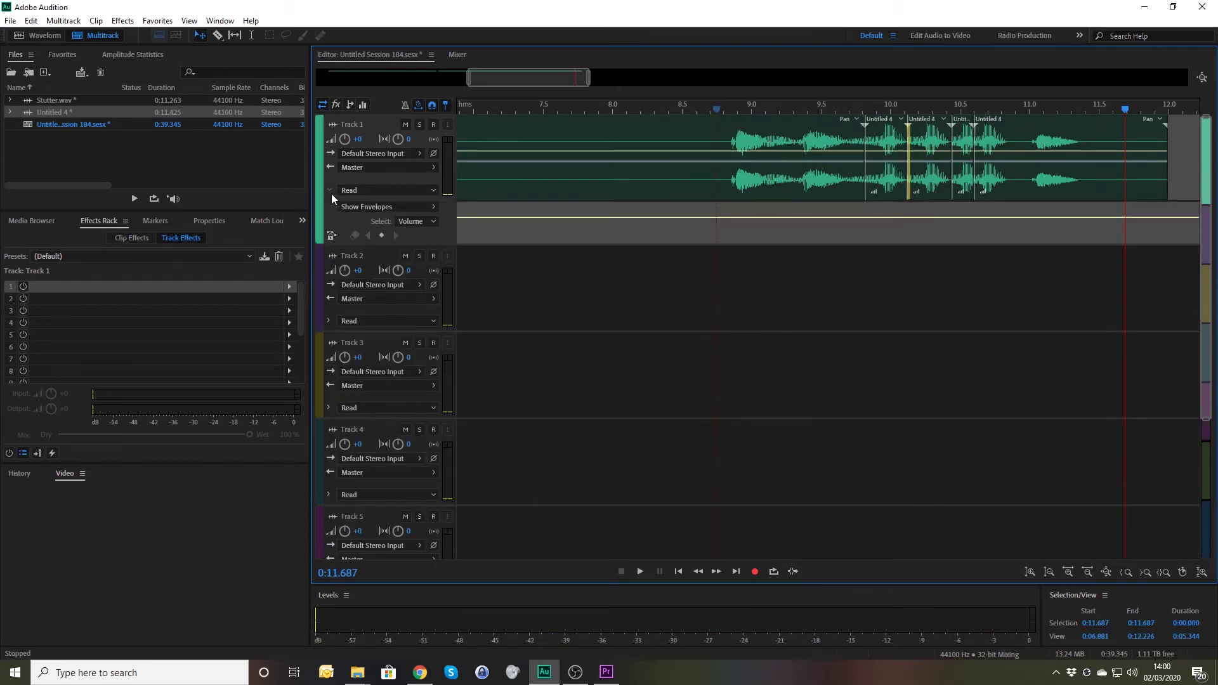
left_click(328, 193)
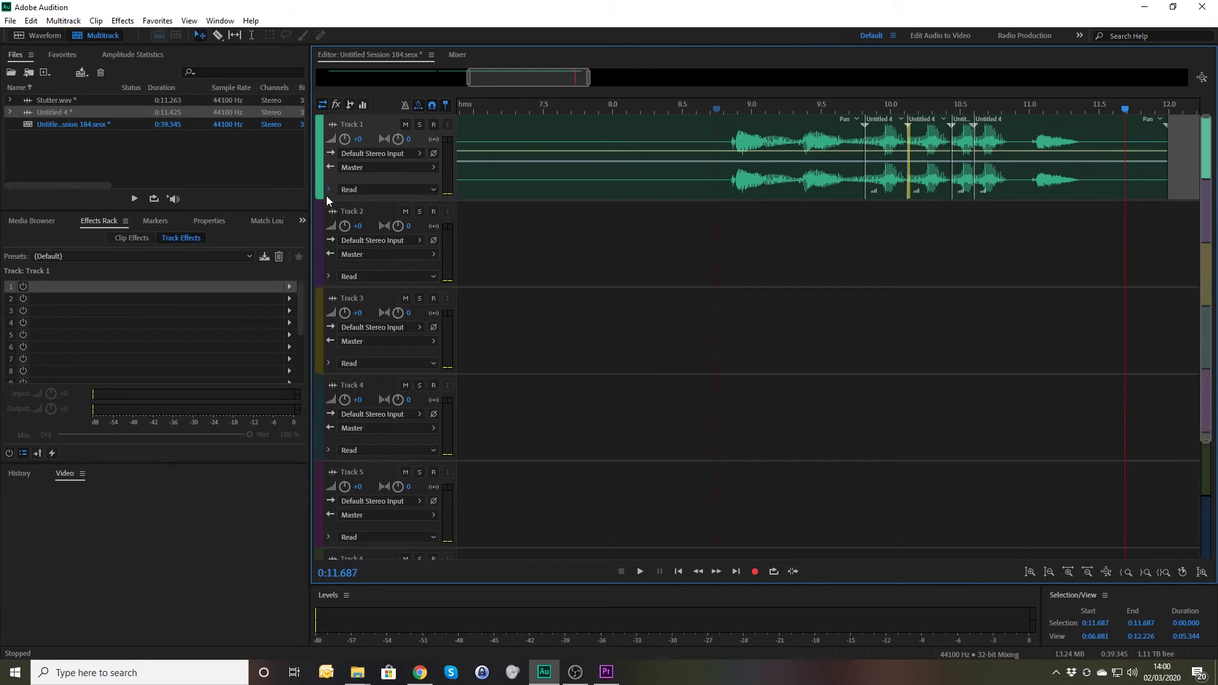
left_click(288, 286)
mouse_move(340, 449)
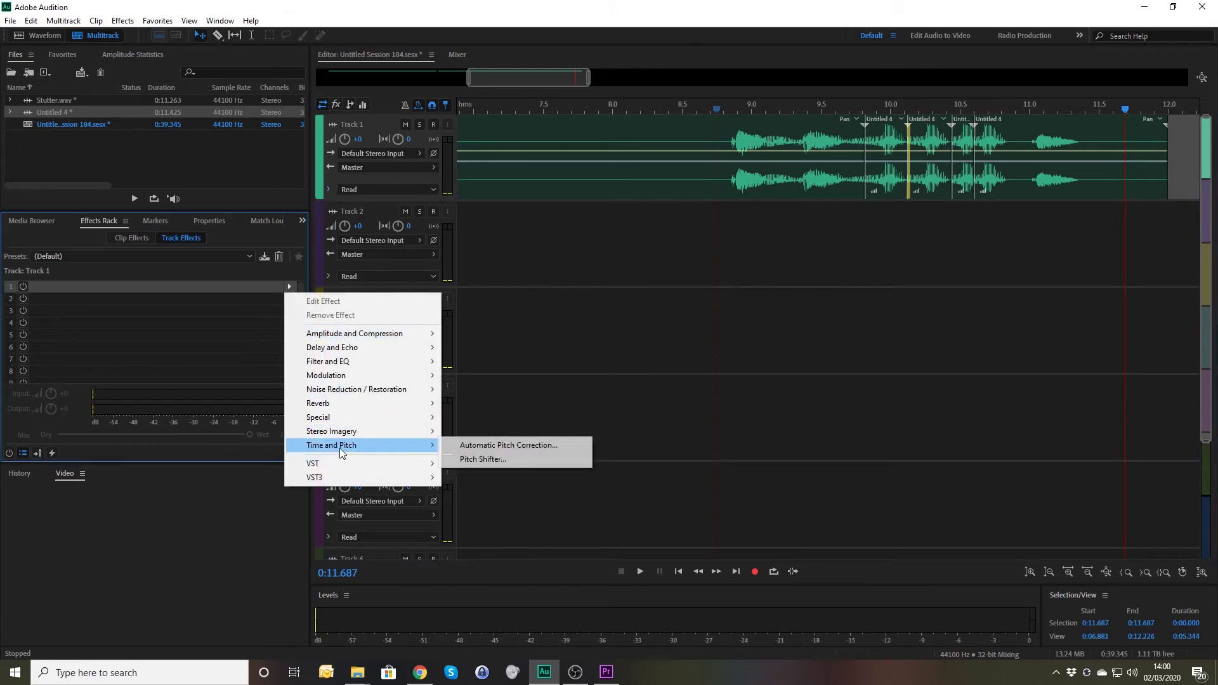
left_click(475, 459)
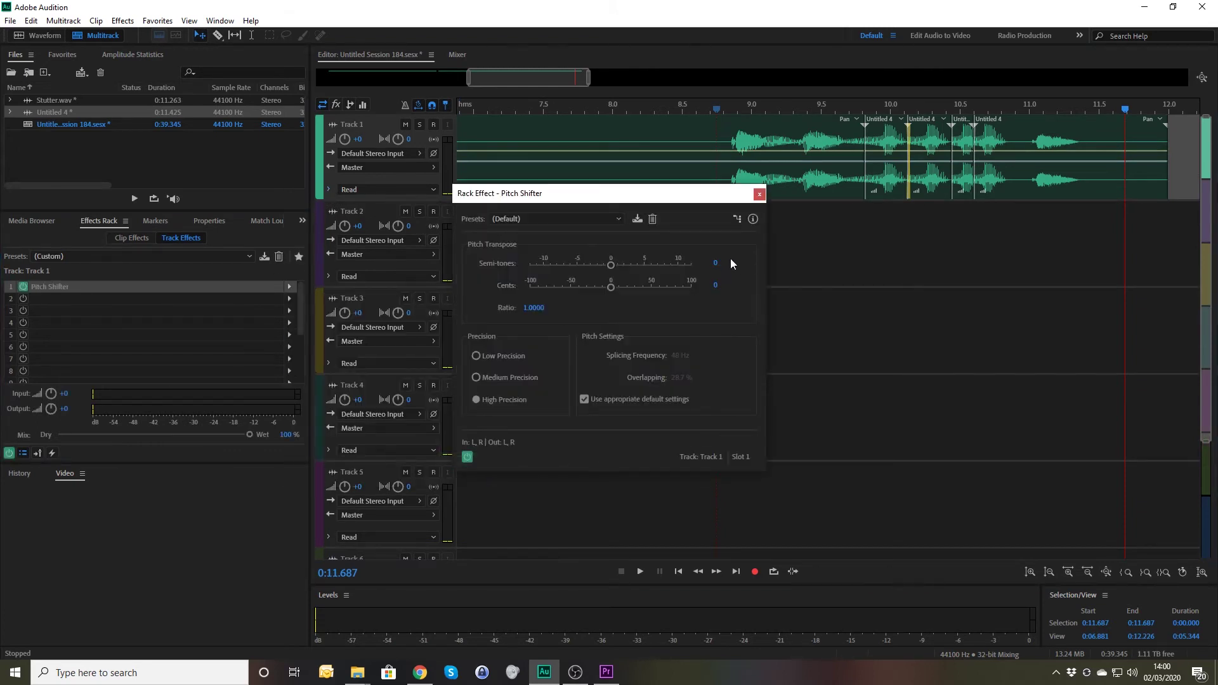
left_click(759, 194)
left_click(715, 109)
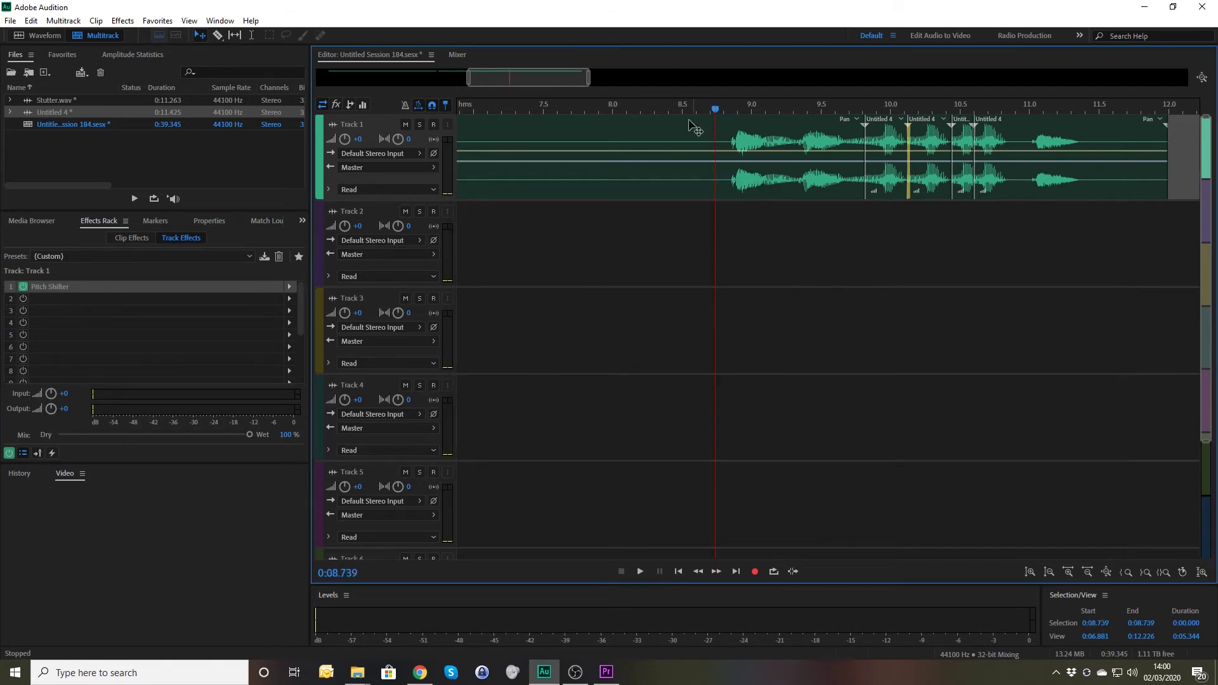
Step: Show the Pitch Shifter Transpose Ratio envelope, add keyframes at 9.9 s and 10.6 s, and pull the first down
left_click(329, 189)
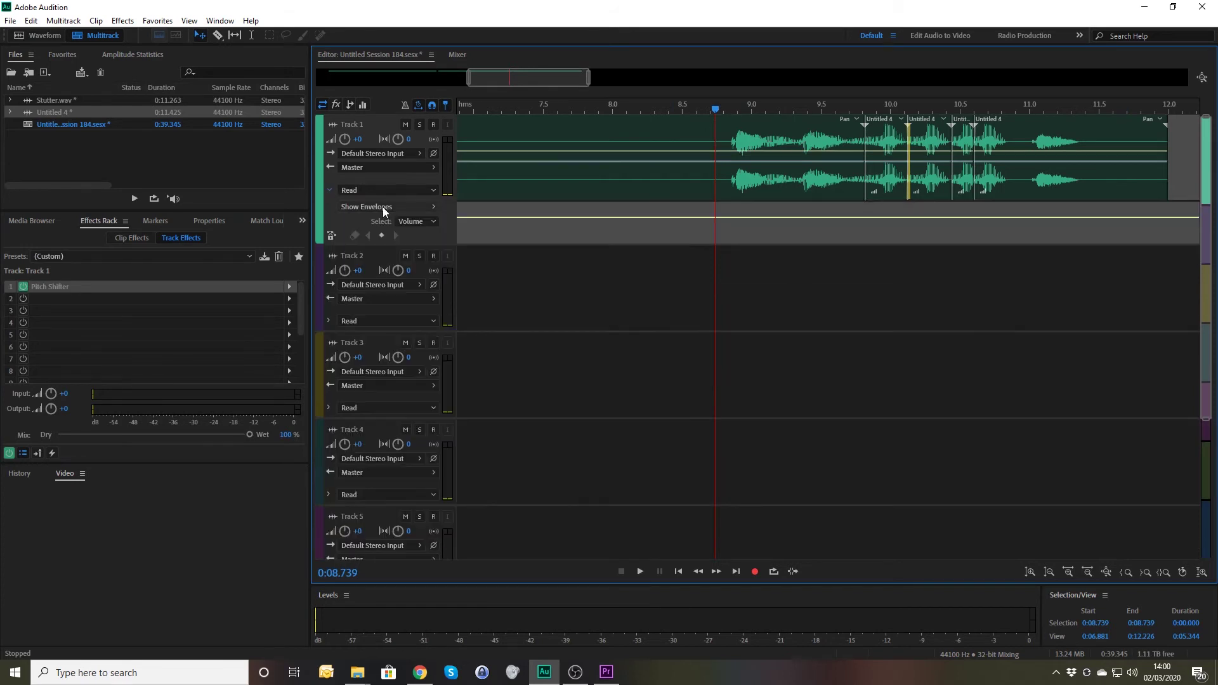
left_click(434, 209)
mouse_move(449, 329)
left_click(570, 331)
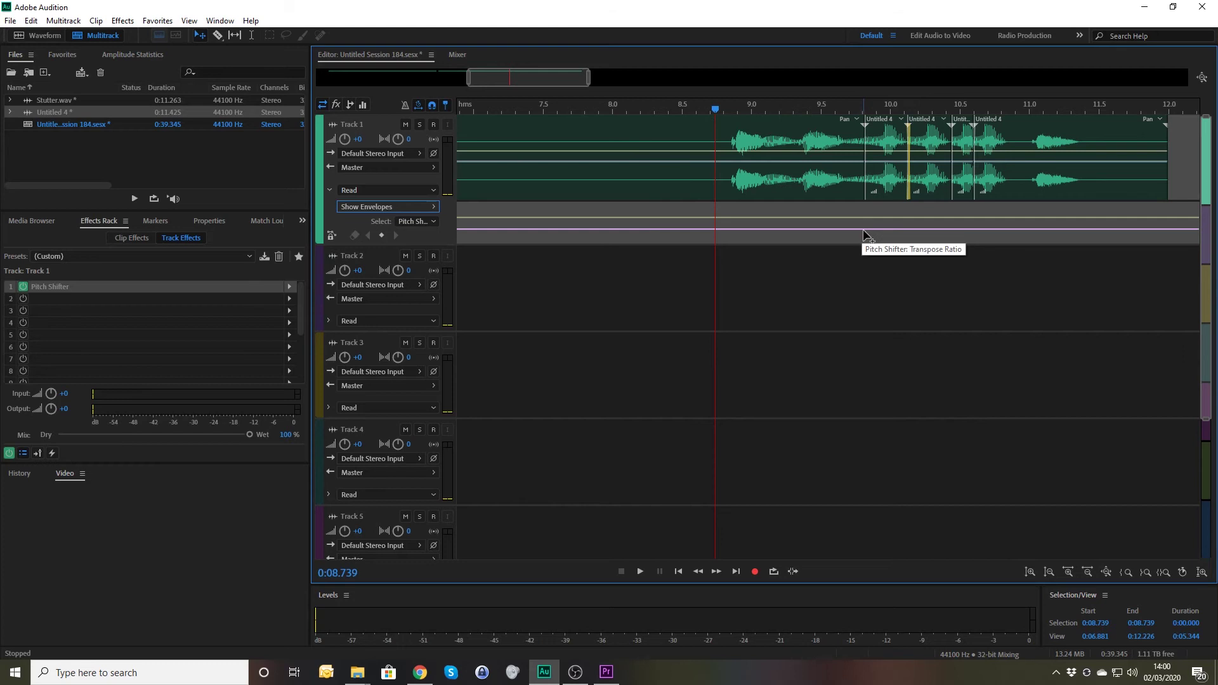
left_click(863, 230)
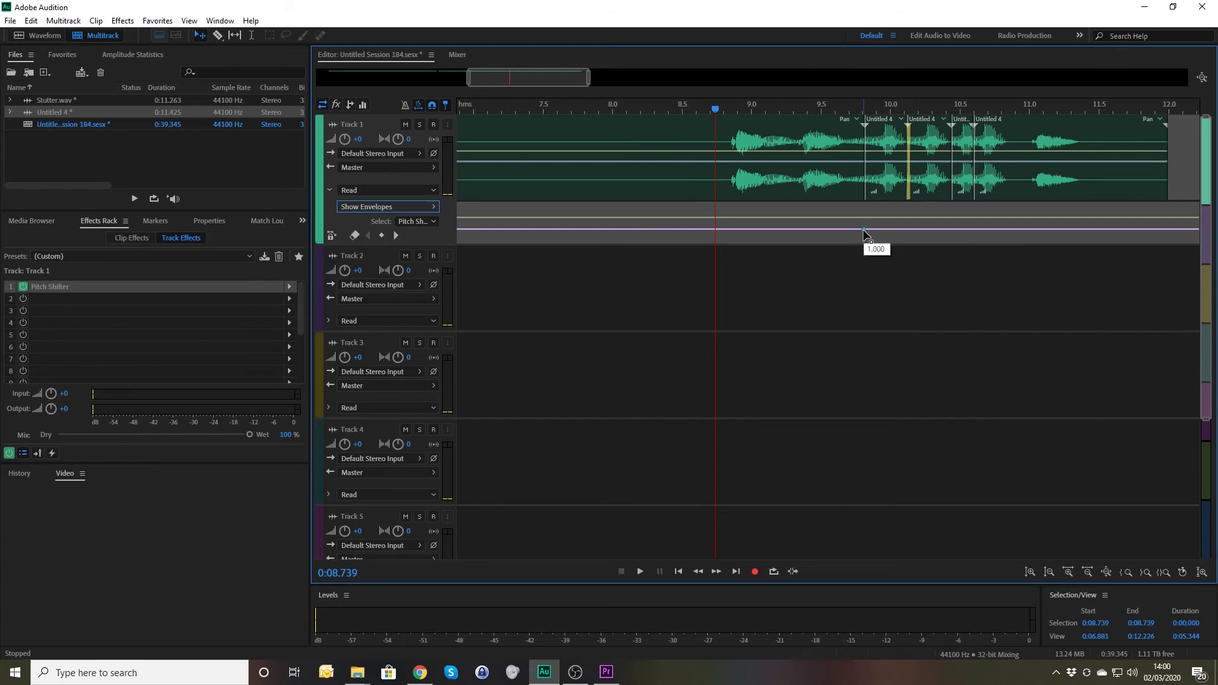
left_click(977, 230)
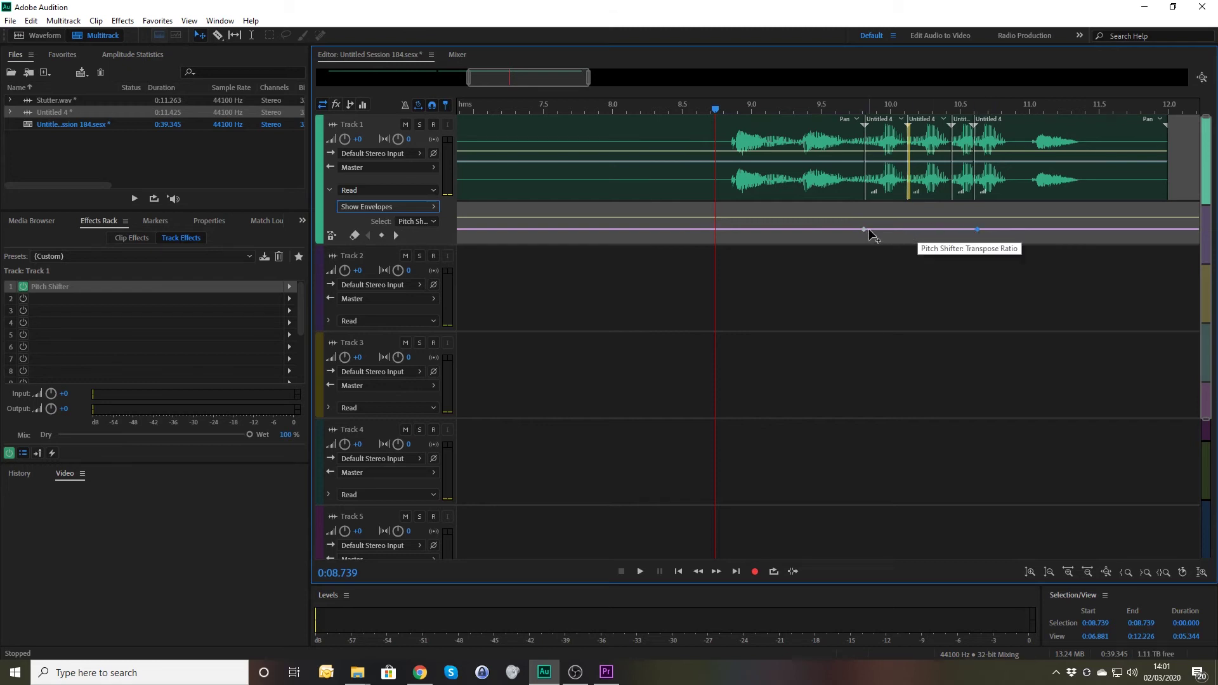
left_click_drag(870, 236, 873, 266)
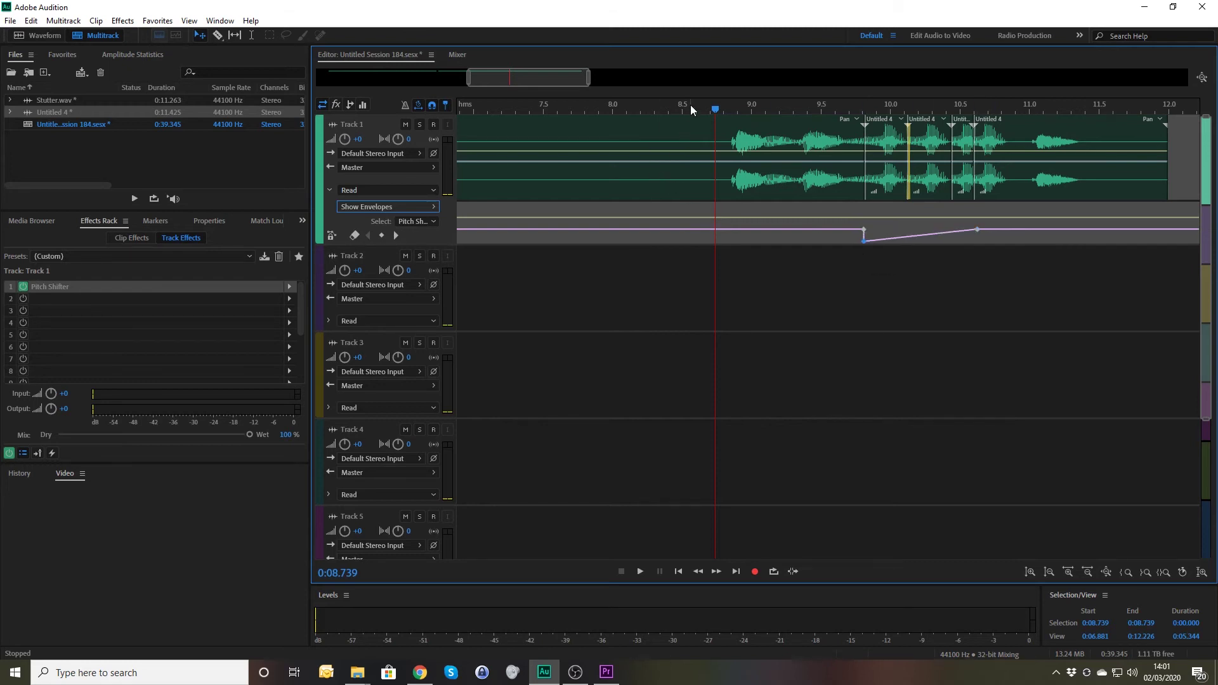
left_click(691, 109)
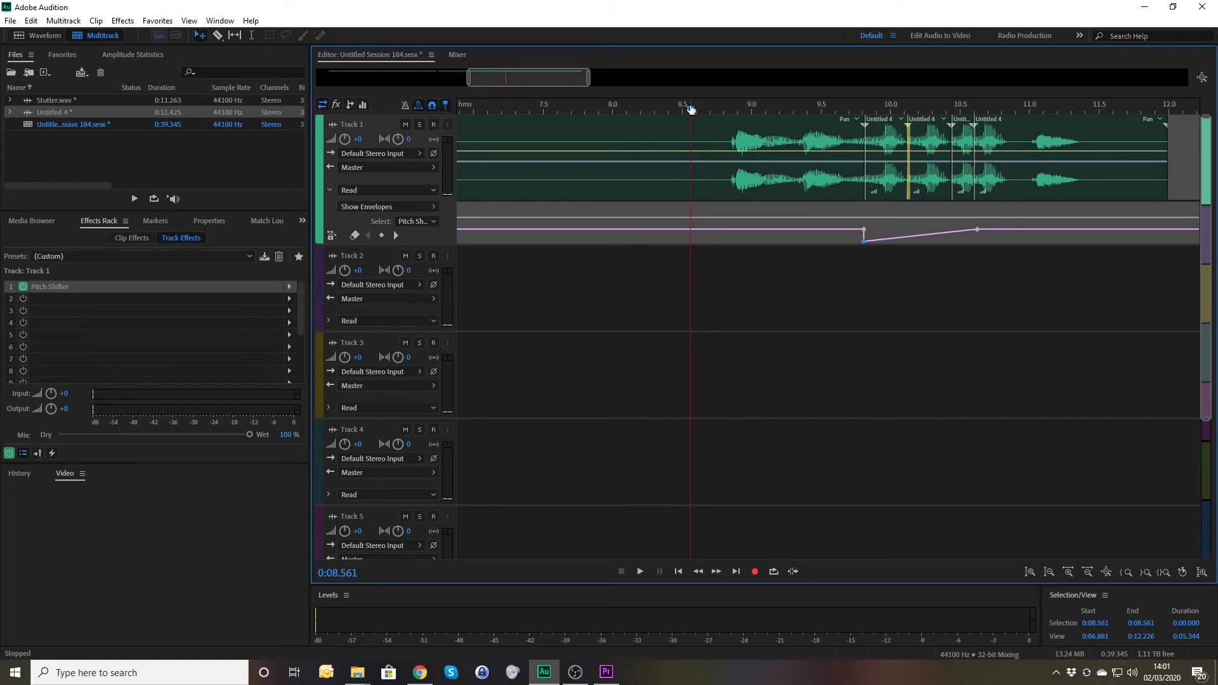
Step: Raise the 9.9 s Transpose Ratio keyframe to 2.00 and play it back from about 8 s
key("space")
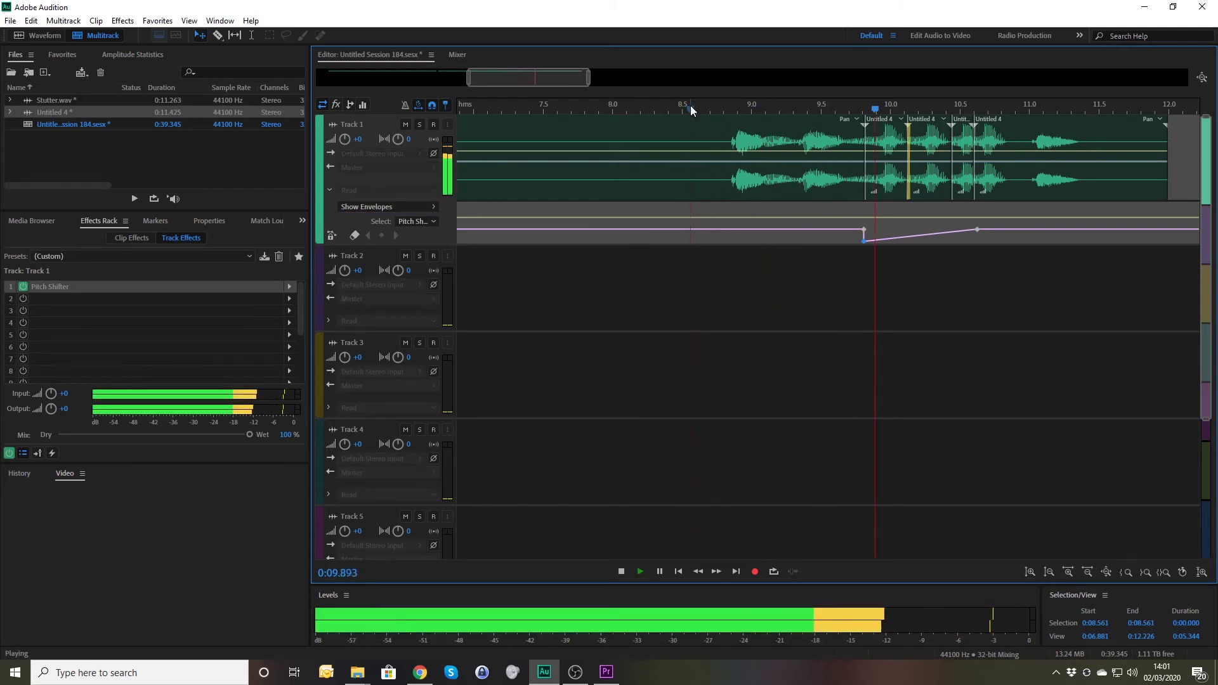
key("space")
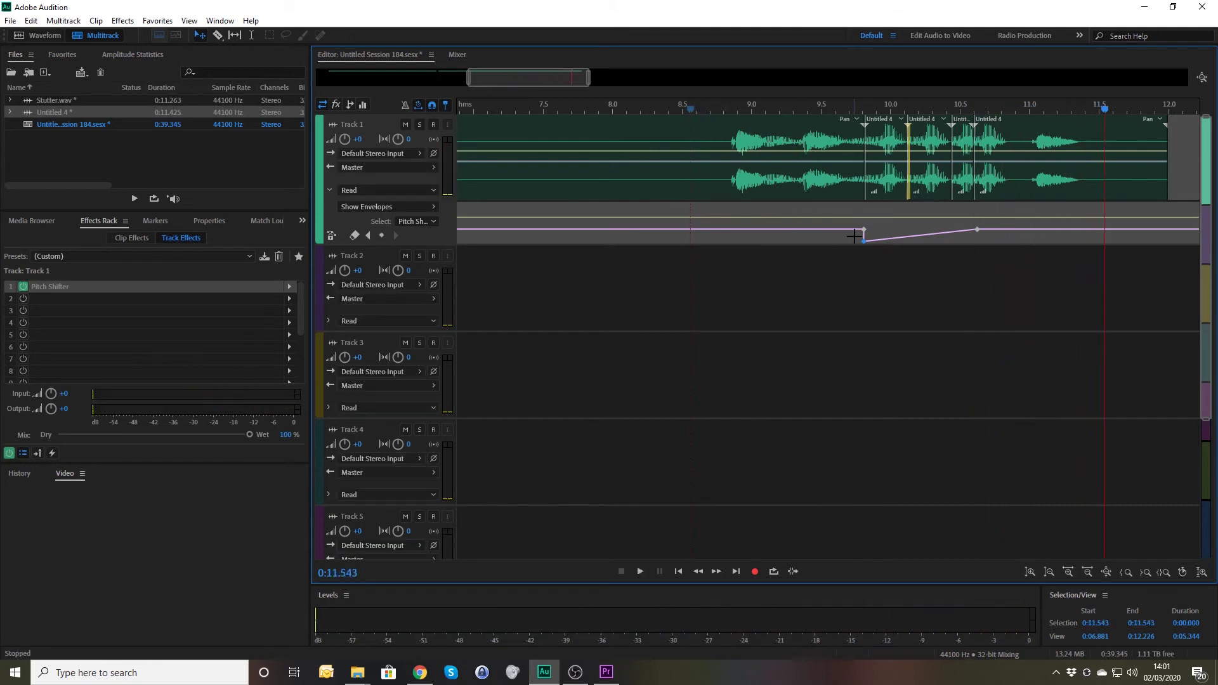
left_click_drag(866, 244, 868, 207)
left_click(623, 111)
key("space")
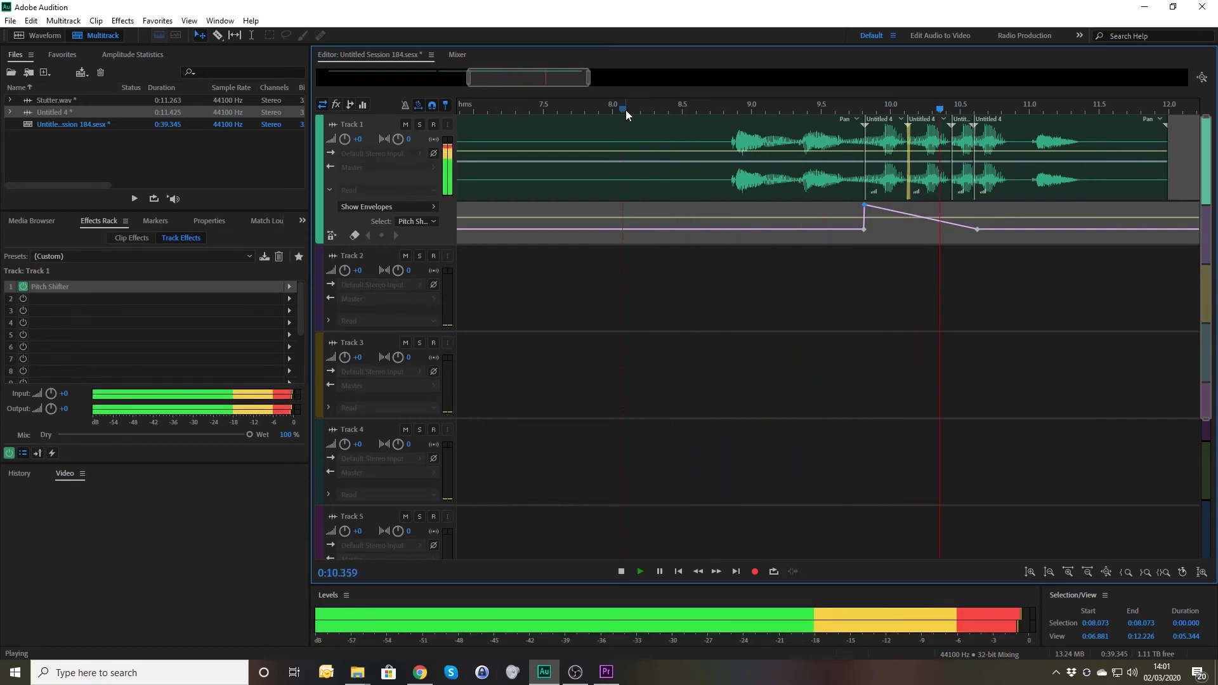
key("space")
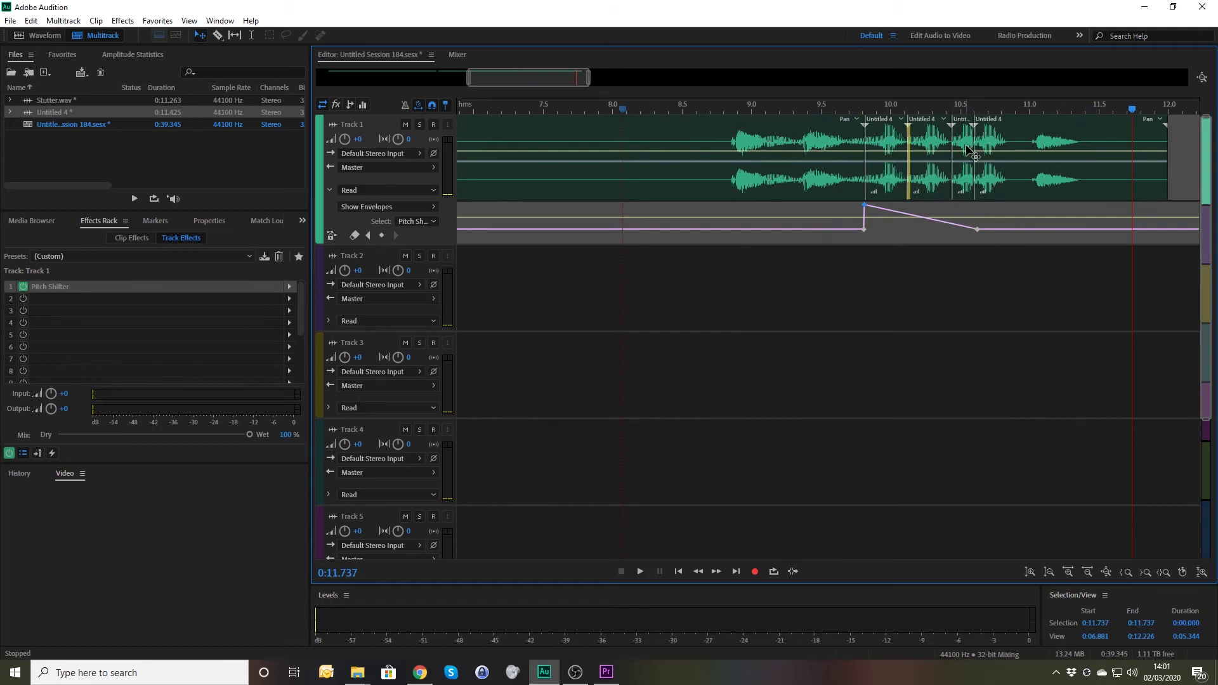
Step: Zoom out and mix the entire session down to a new 12-second stereo file
scroll(642, 133, "down", 2)
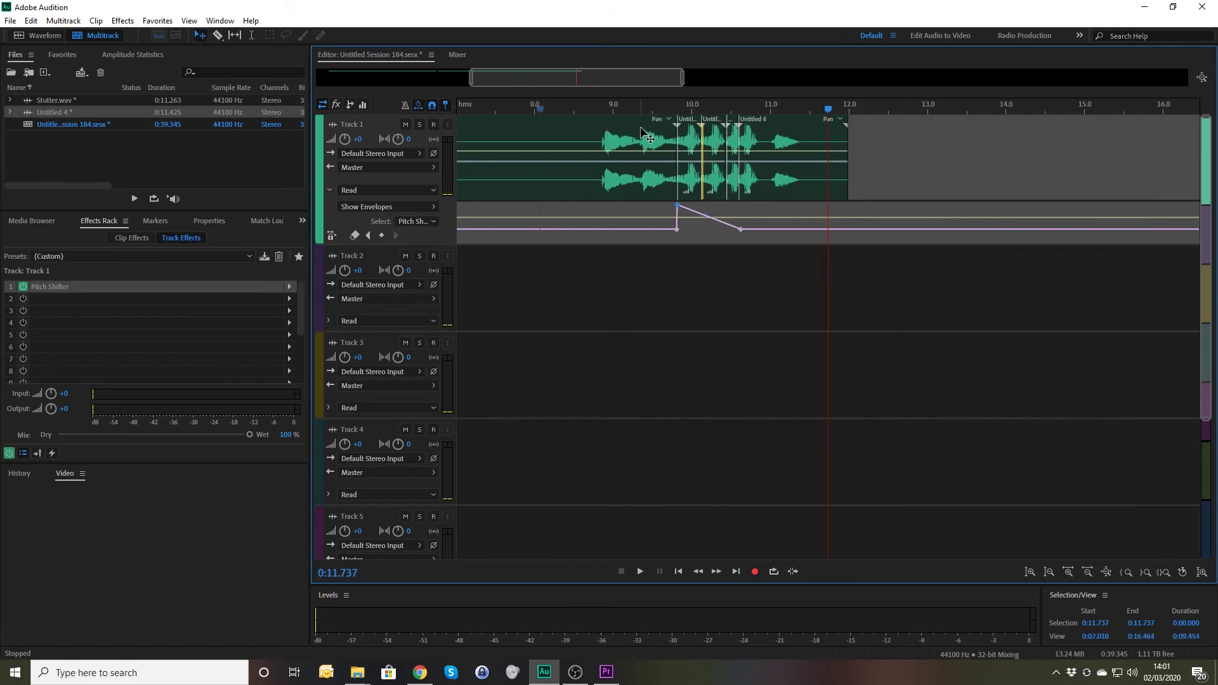
scroll(644, 136, "down", 3)
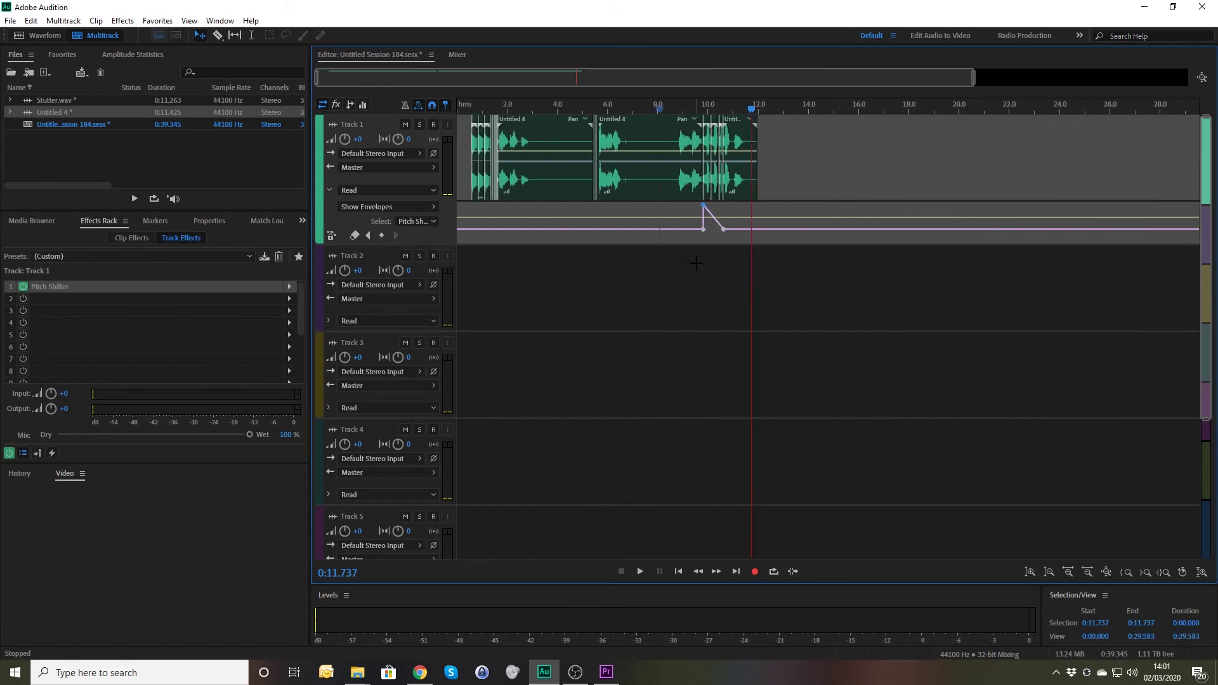
right_click(662, 285)
mouse_move(770, 417)
left_click(869, 432)
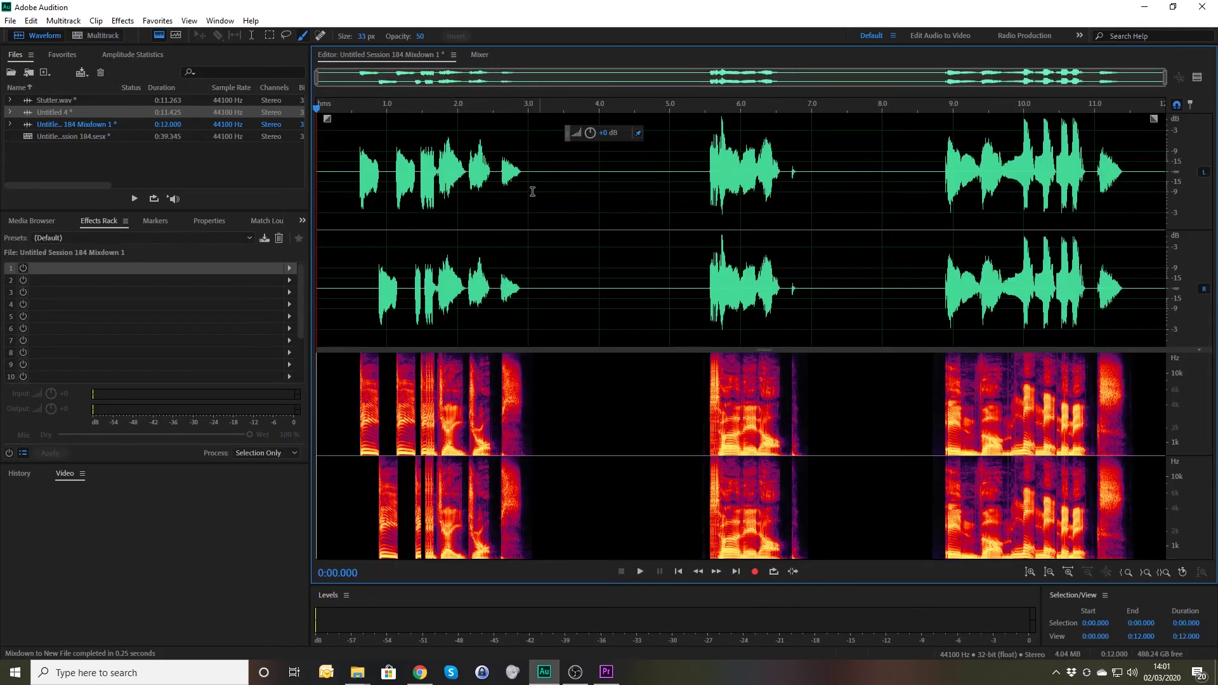
left_click(340, 182)
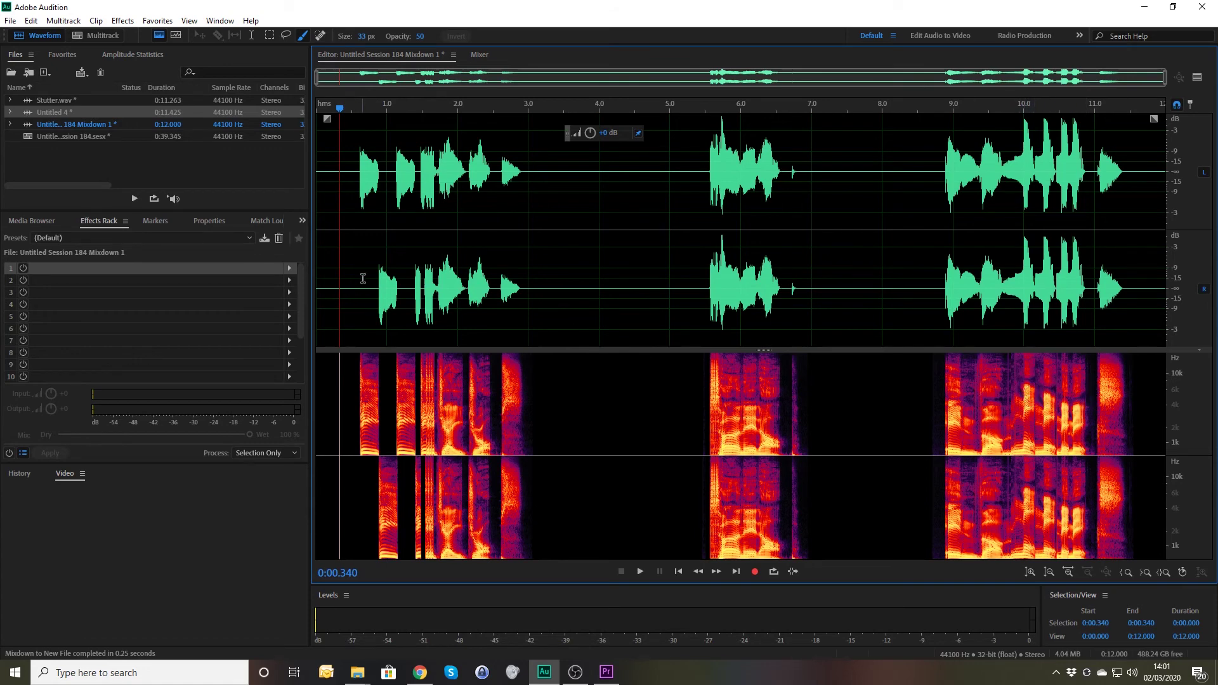
left_click(328, 183)
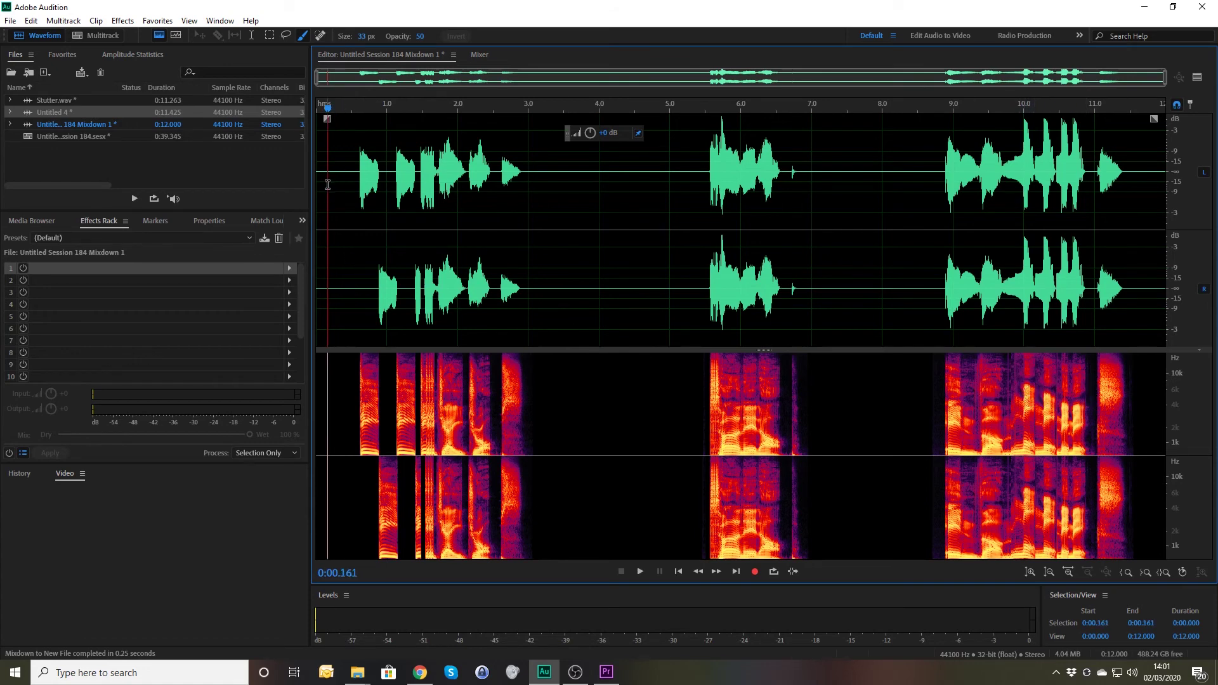
key("space")
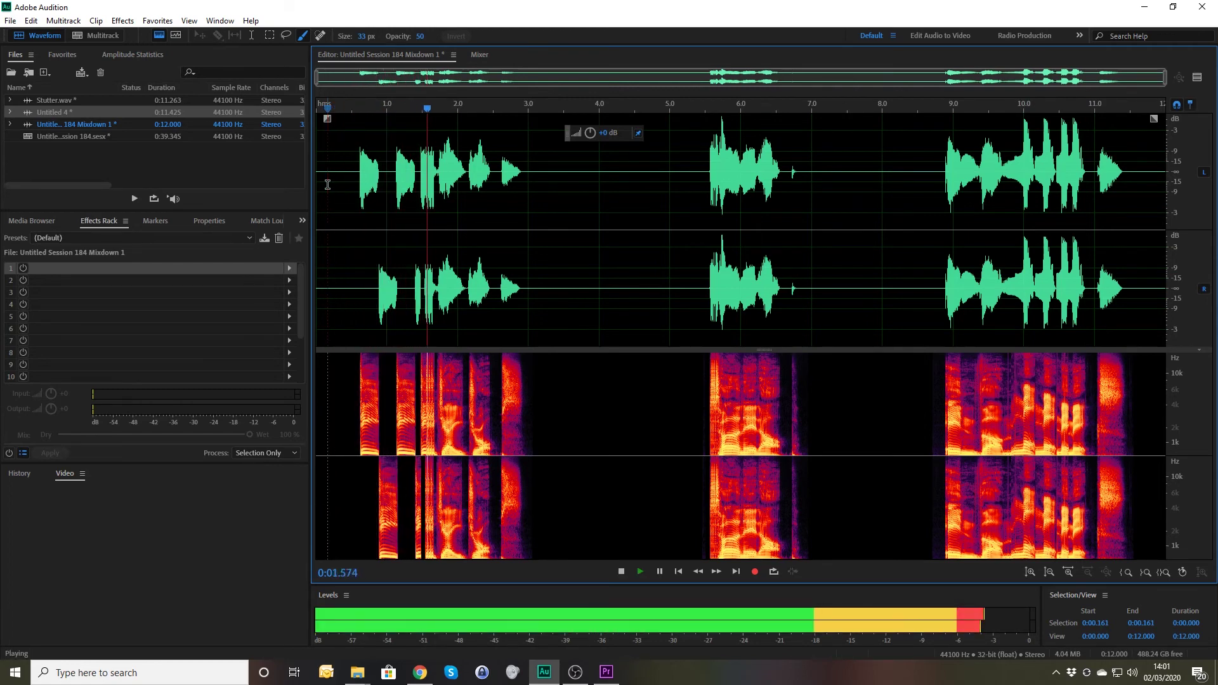
left_click(934, 178)
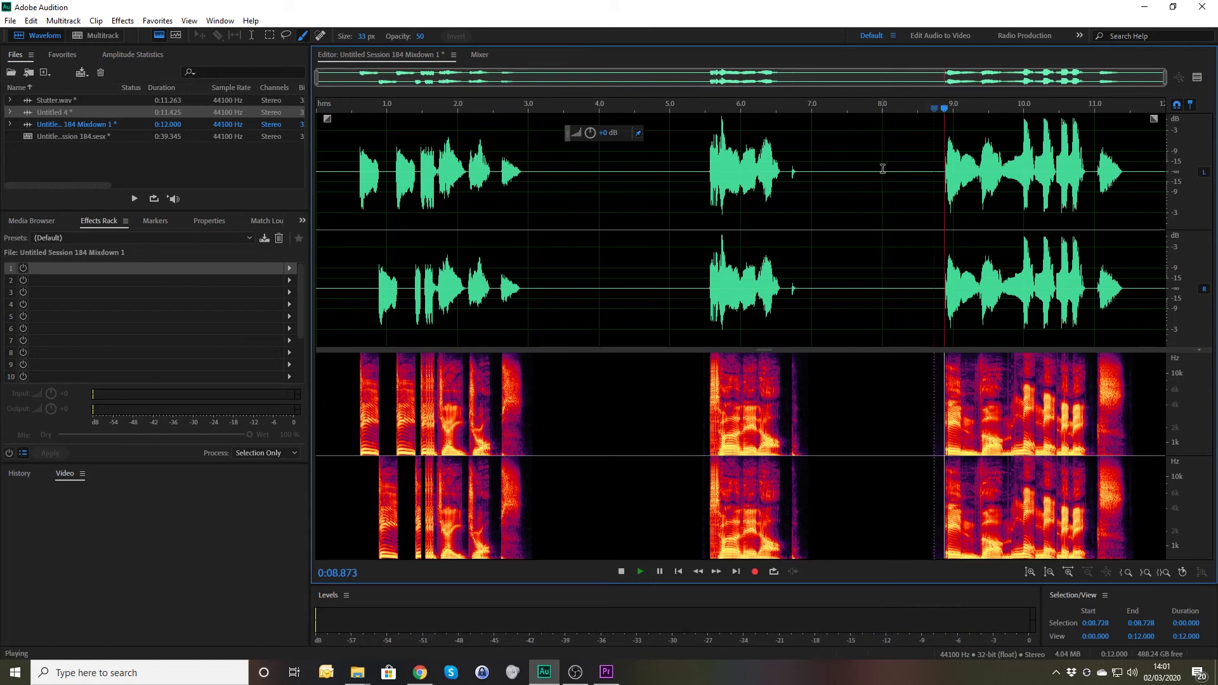
key("space")
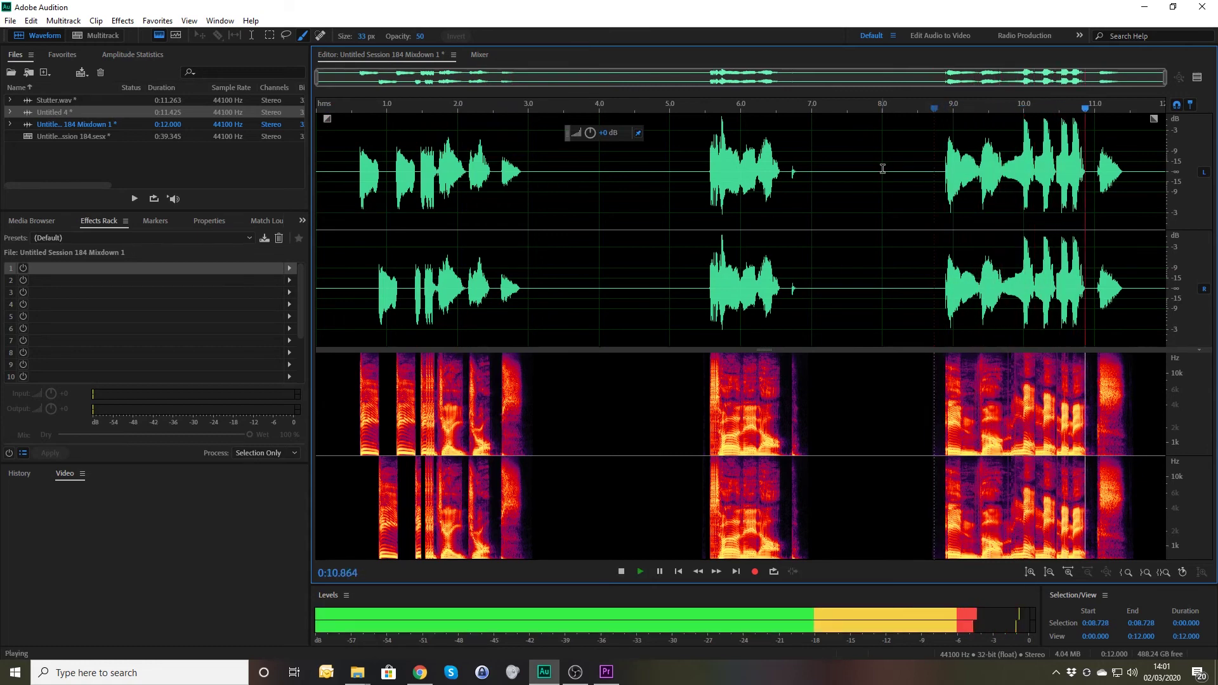
key("space")
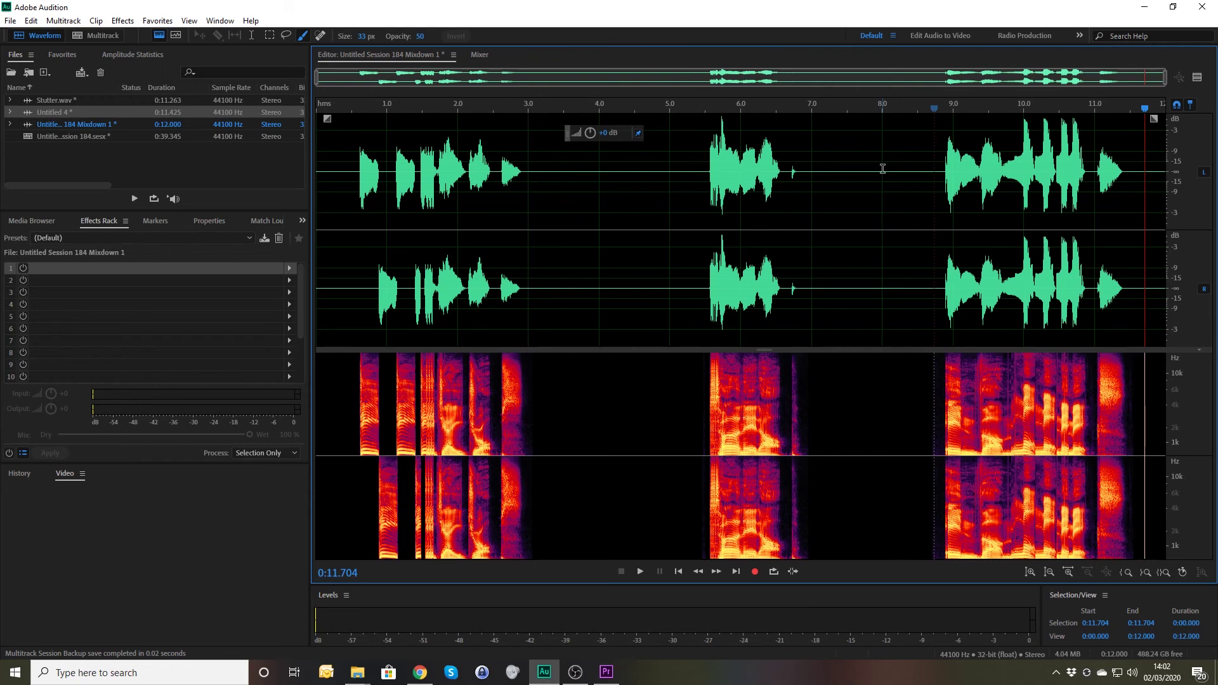
key("End")
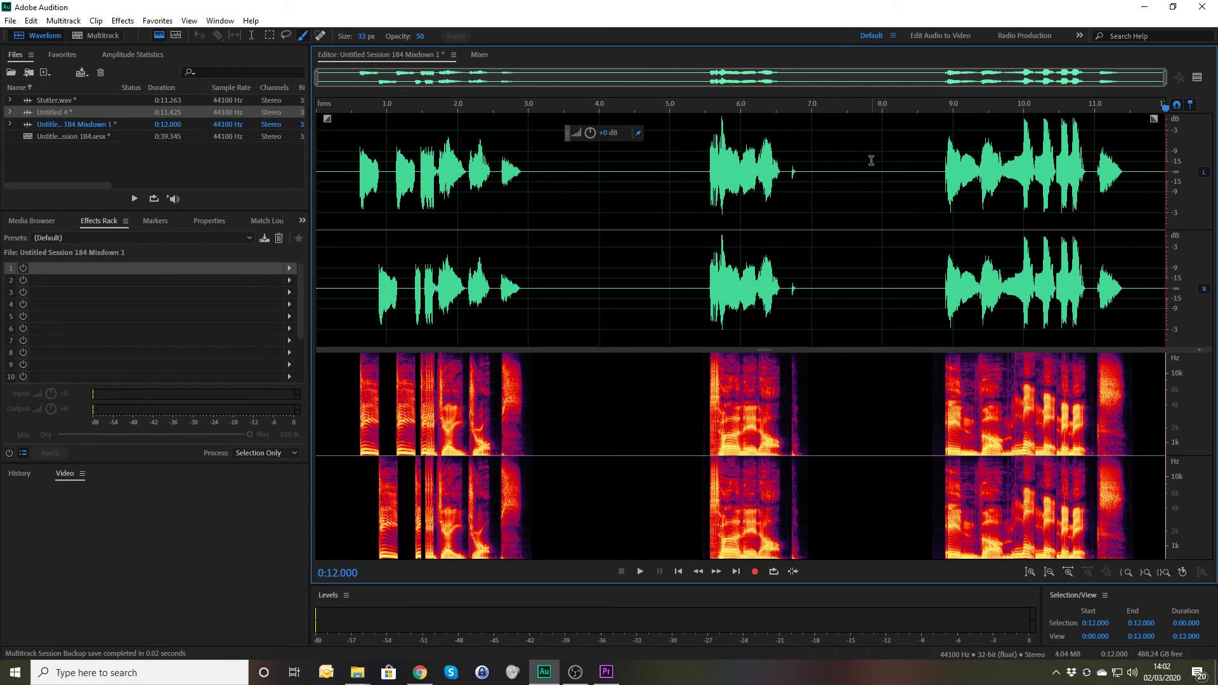
key("Home")
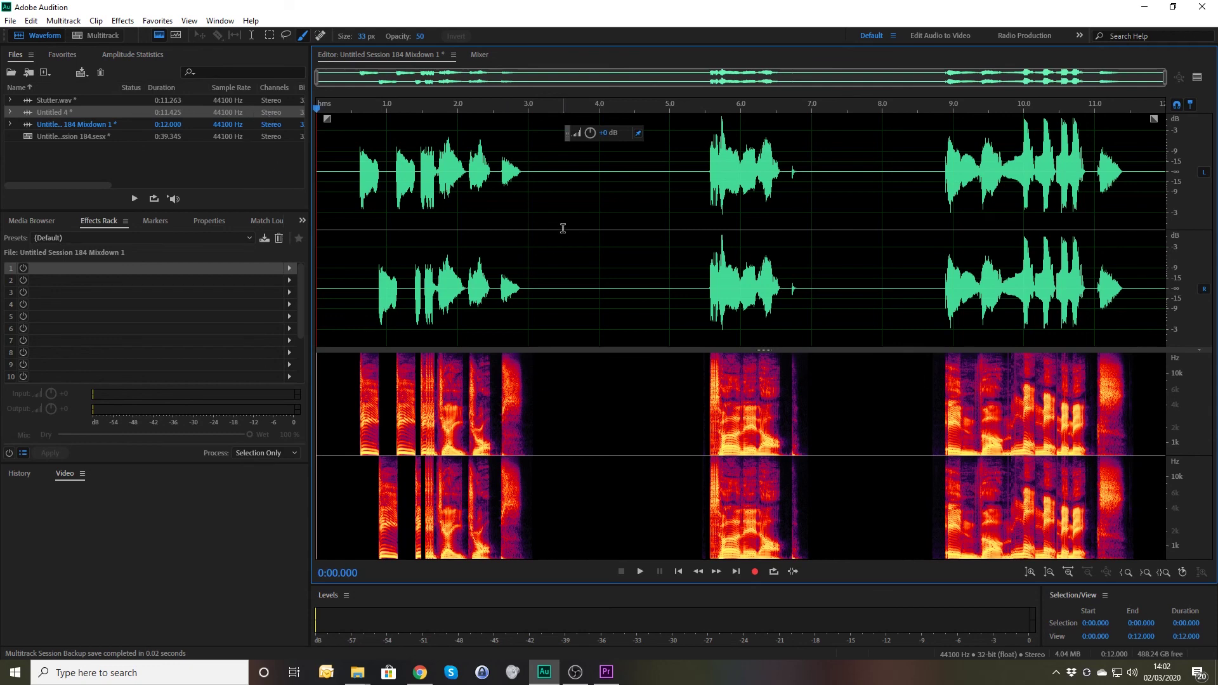
Step: Delete the silence from 3.5 to 5.5 s and play the 8.507-second mixdown
left_click_drag(564, 279, 878, 314)
key("Delete")
key("Delete")
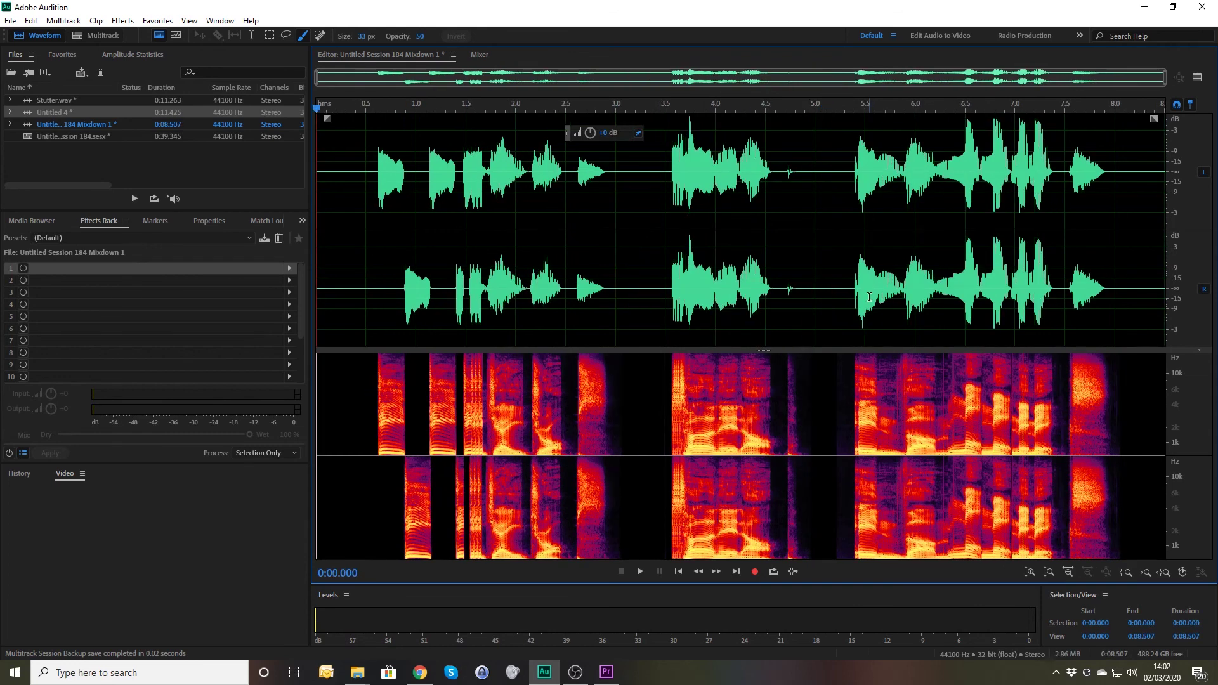
key("space")
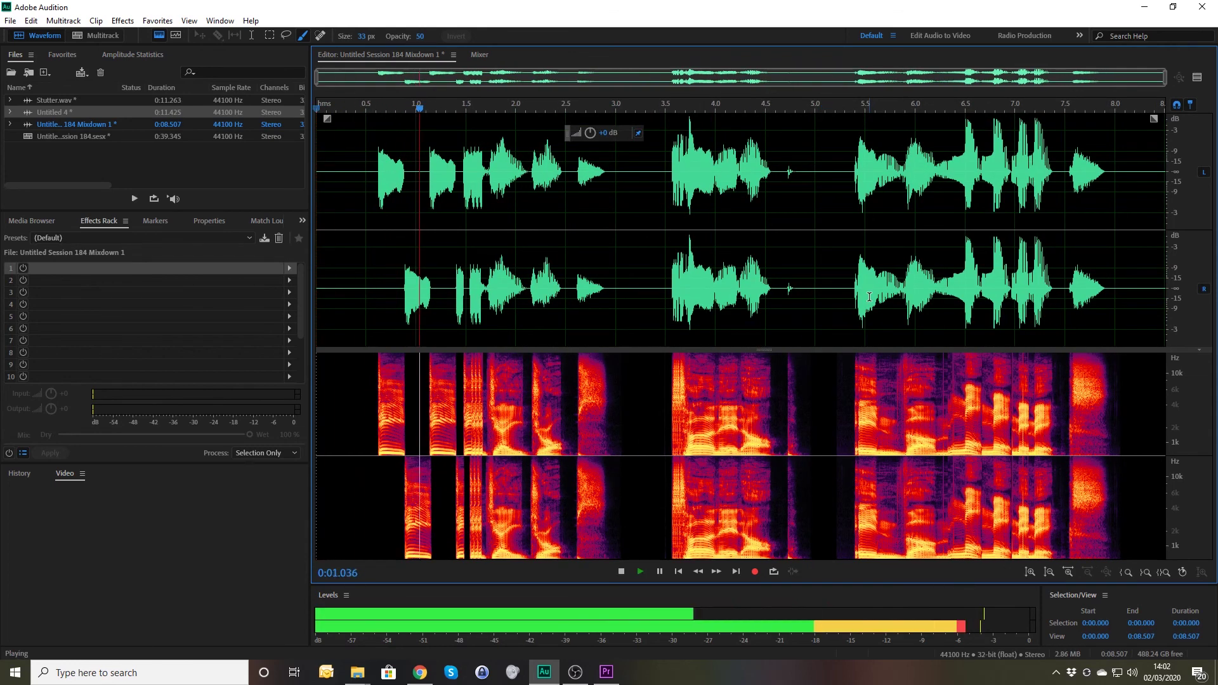